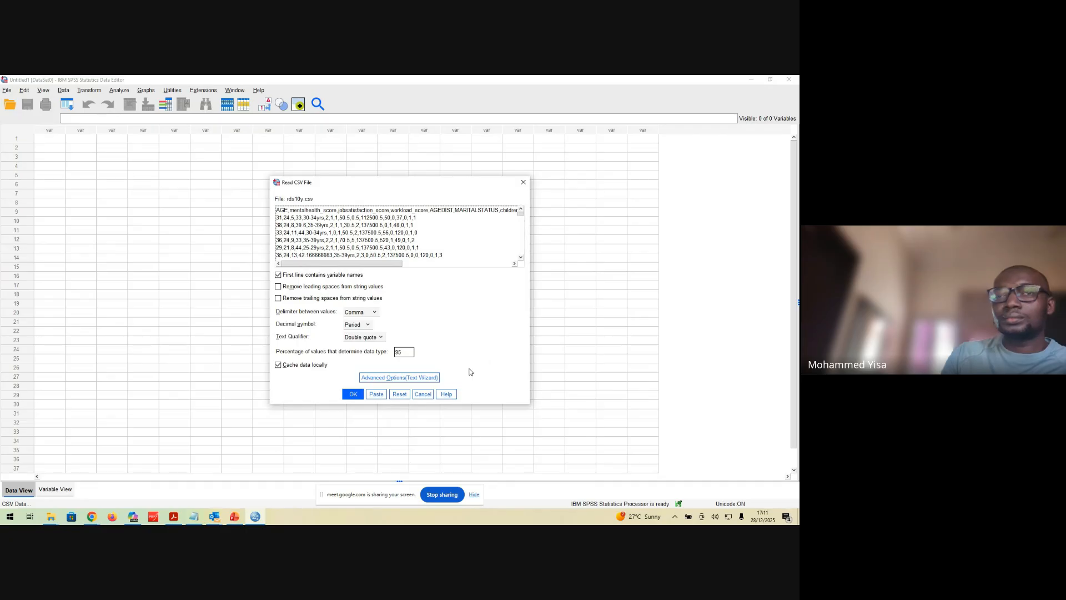
# Import rds10y.csv as comma-delimited data, taking the variable names from the first line, and inspect the mentalhealth_score and jobsatisfaction_score columns
pyautogui.click(353, 394)
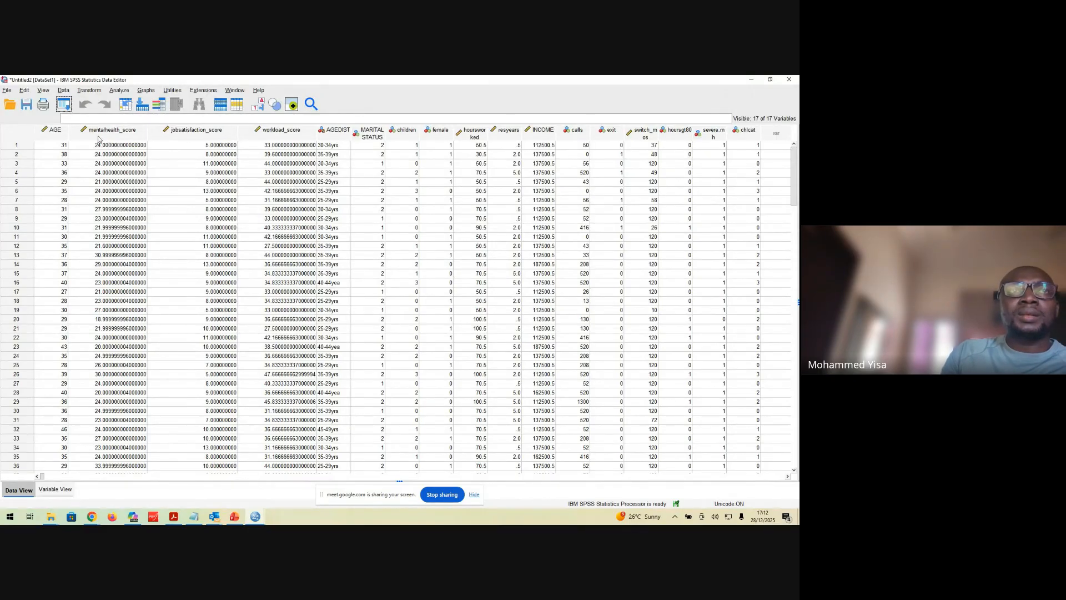
pyautogui.click(125, 136)
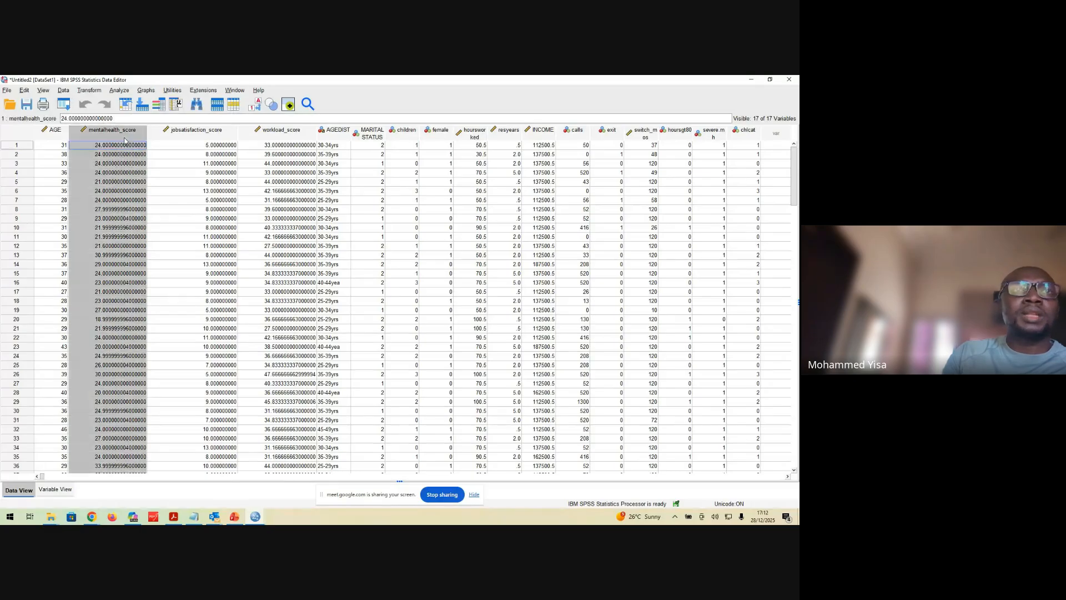
pyautogui.click(187, 137)
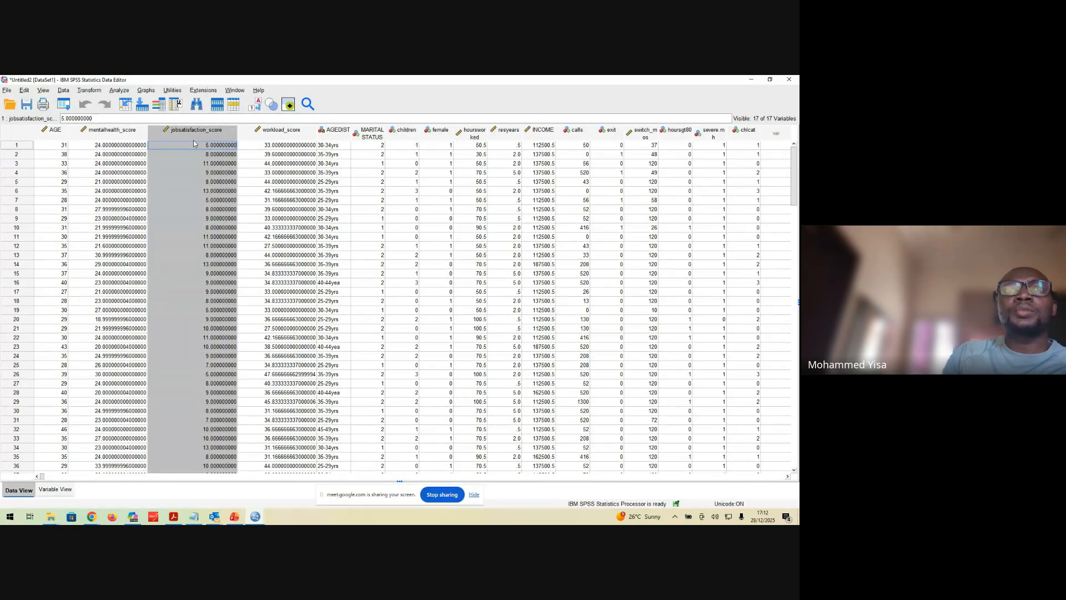
# Widen the Name column in the variable definitions so the full variable names fit
pyautogui.click(55, 490)
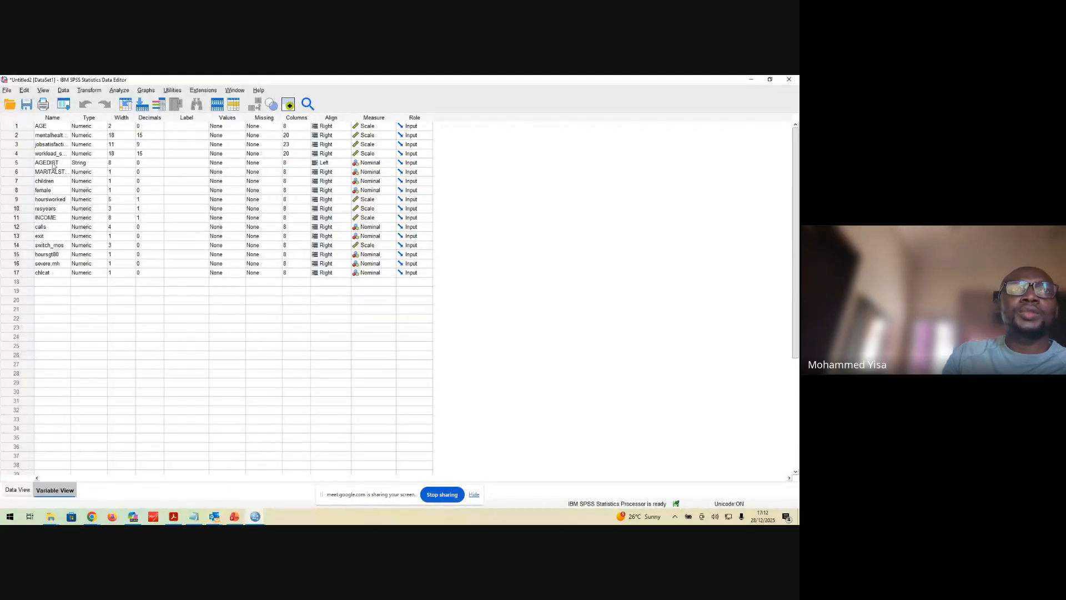
pyautogui.moveTo(71, 119); pyautogui.dragTo(125, 119)
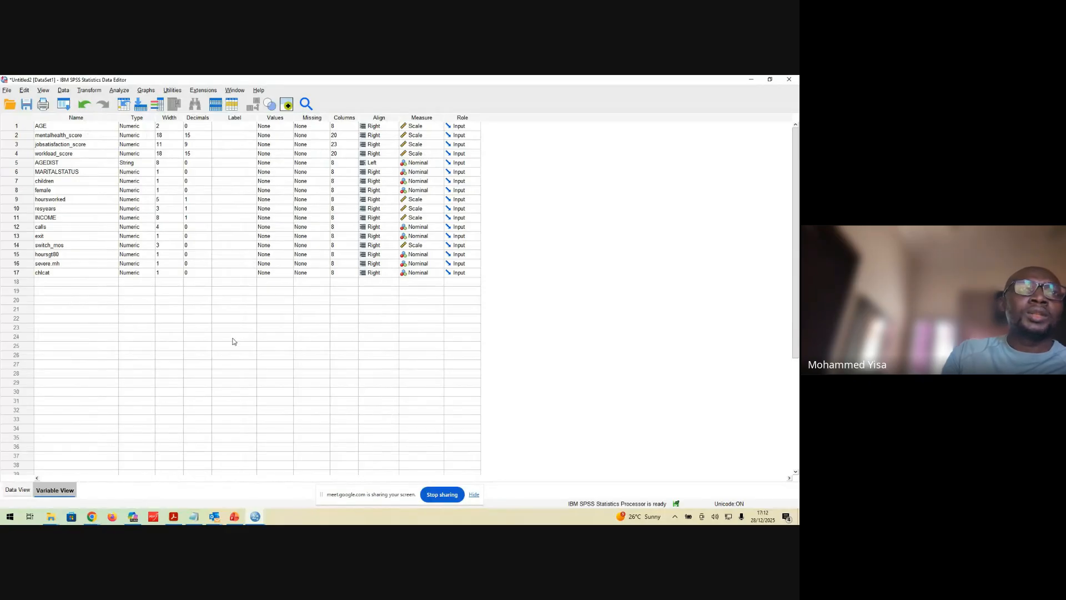
# Look through the imported data rows, examining the decimal places in the score columns
pyautogui.click(18, 490)
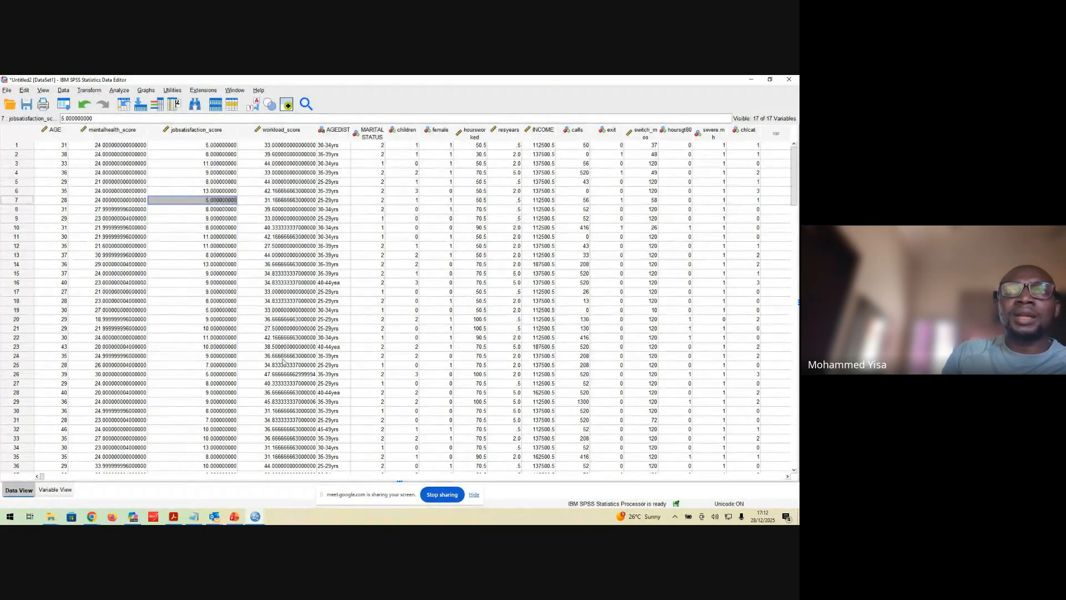
pyautogui.scroll(-20, 210, 383)
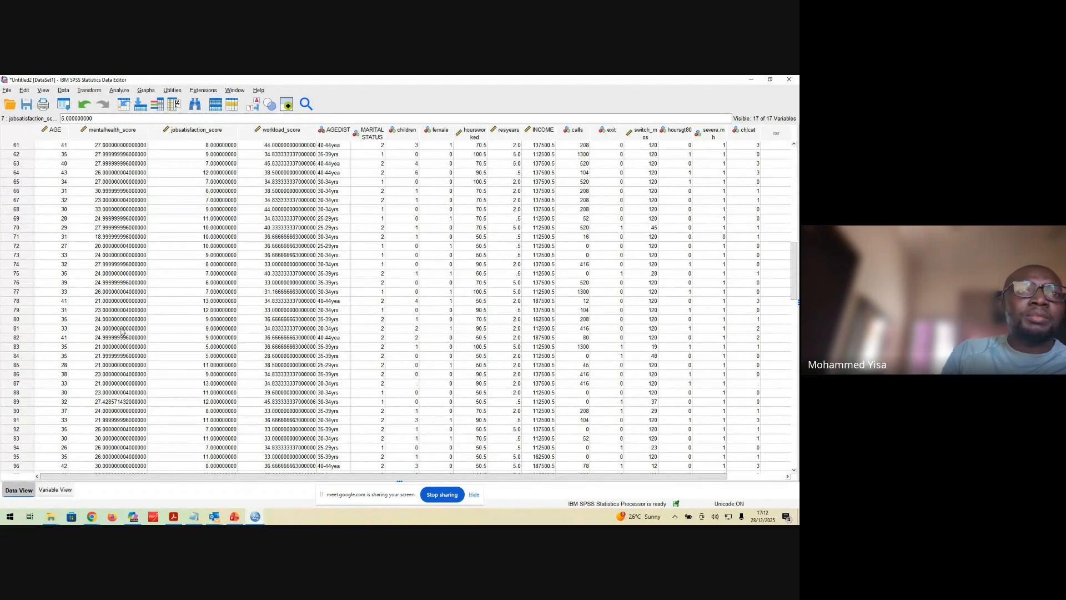
pyautogui.scroll(-5, 123, 403)
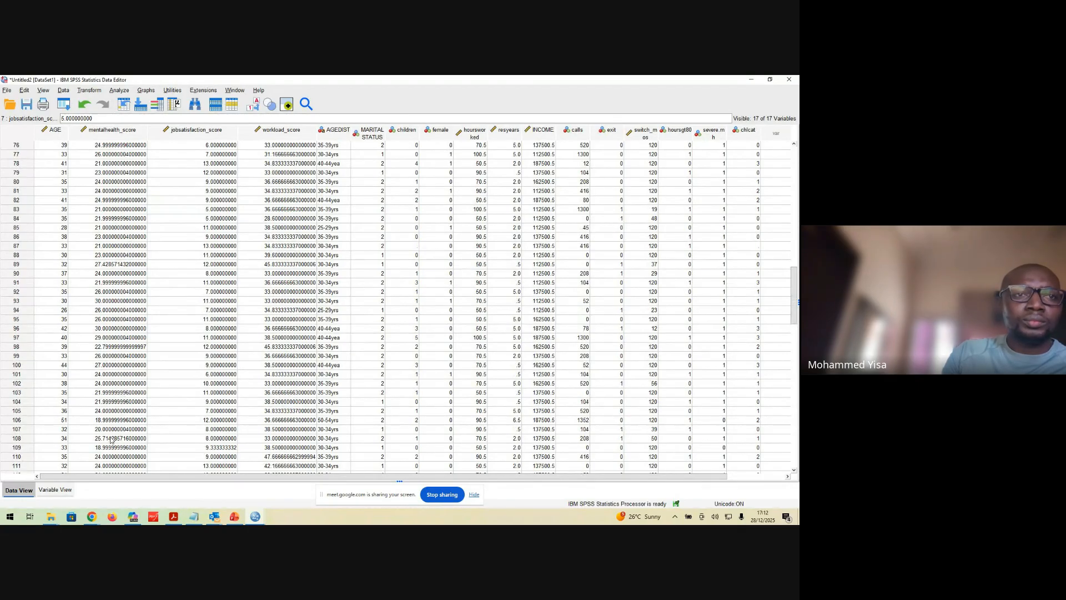
pyautogui.scroll(-5, 110, 437)
pyautogui.scroll(20, 111, 435)
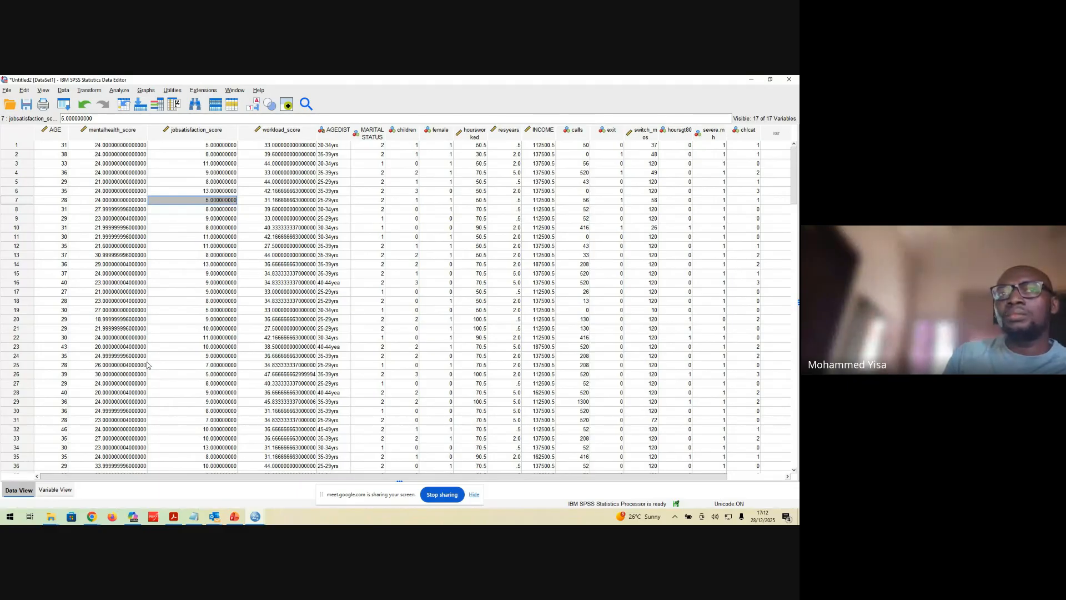
# Set the decimals of mentalhealth_score, jobsatisfaction_score and workload_score to 0 and check the data values
pyautogui.click(69, 491)
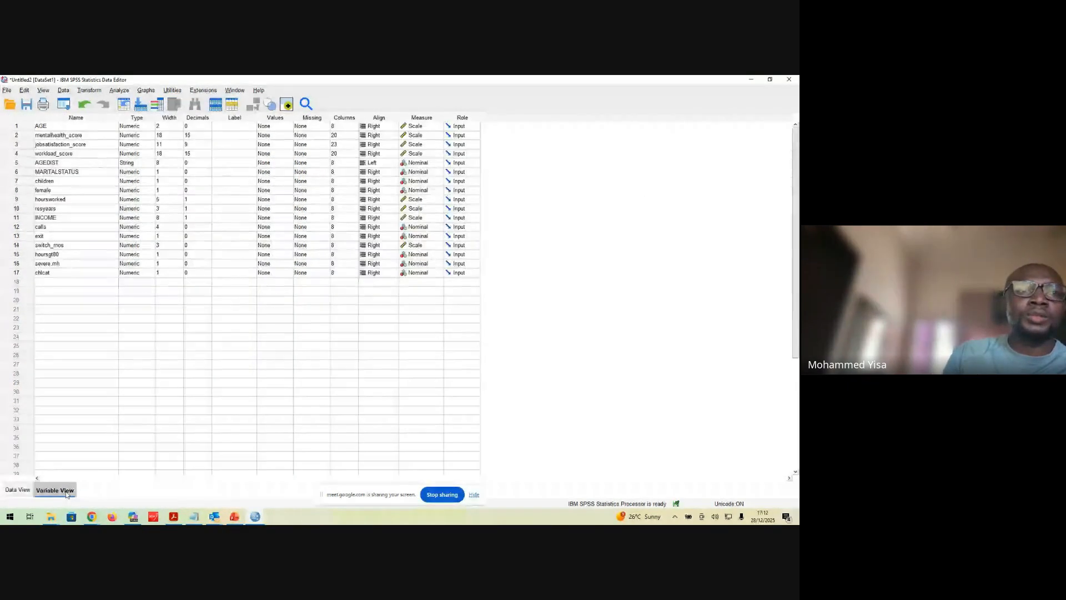
pyautogui.click(196, 135)
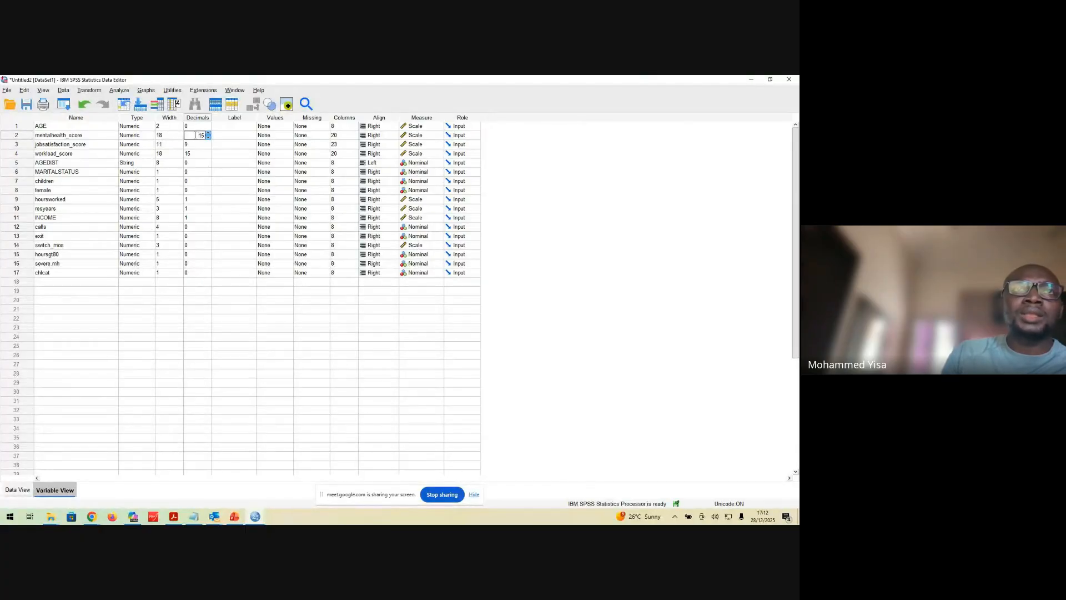
pyautogui.doubleClick(204, 136)
pyautogui.write('1')
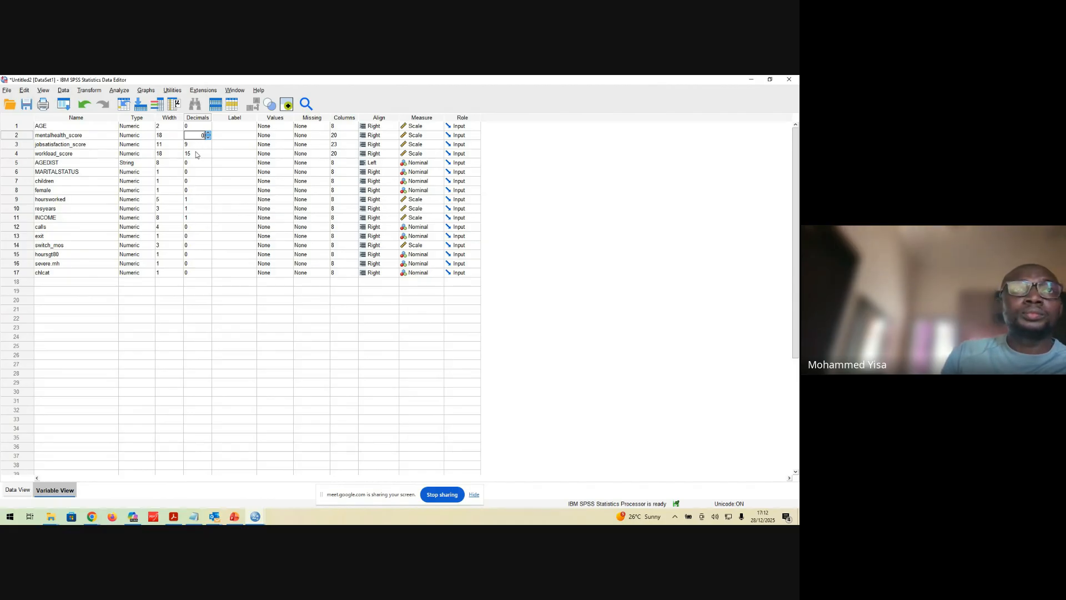
pyautogui.click(197, 144)
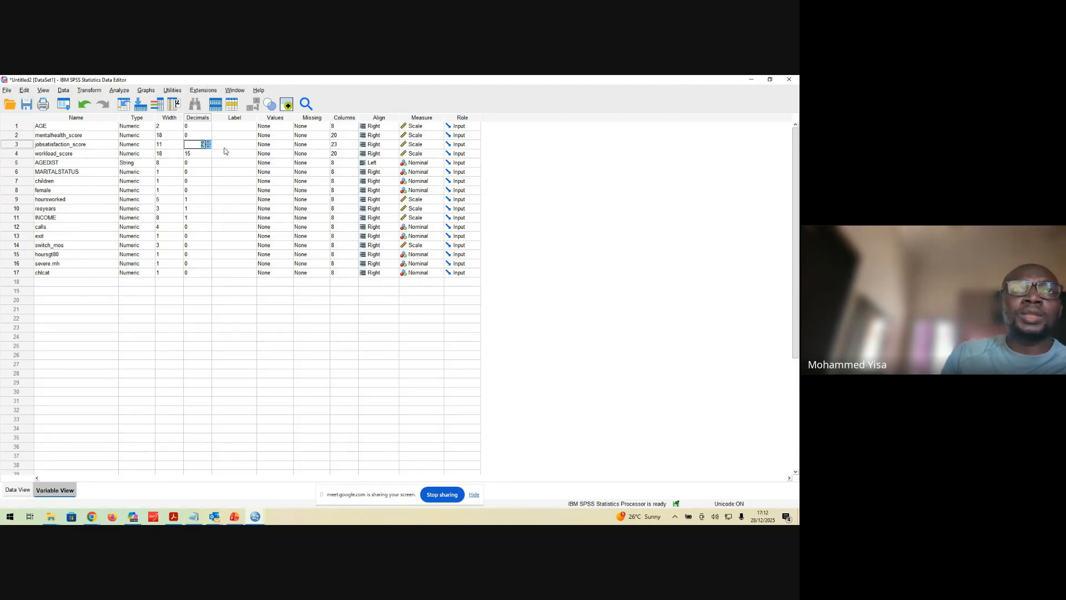
pyautogui.click(200, 154)
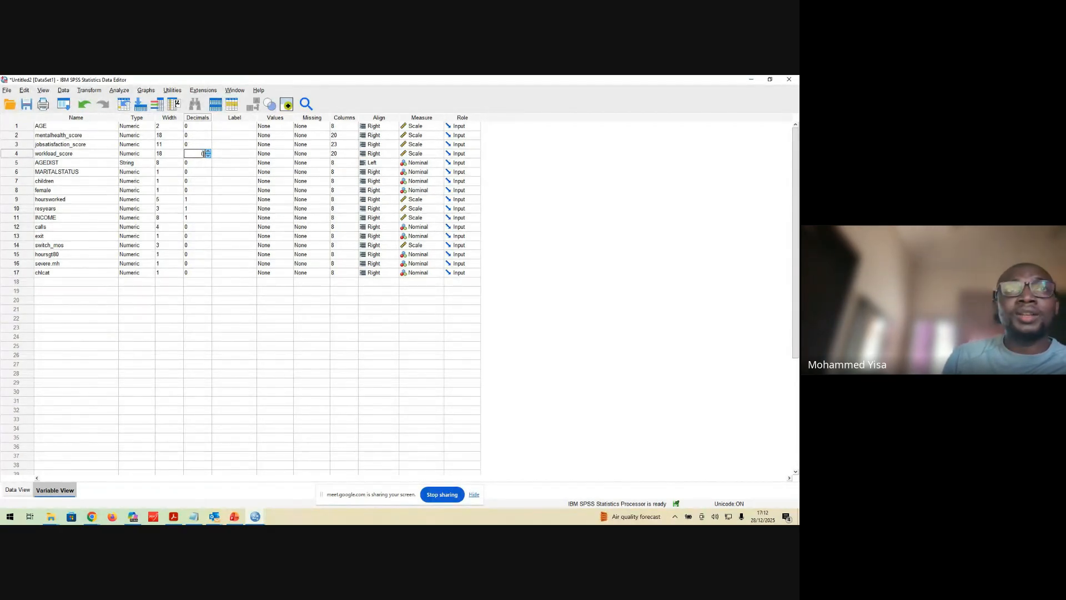
pyautogui.click(194, 199)
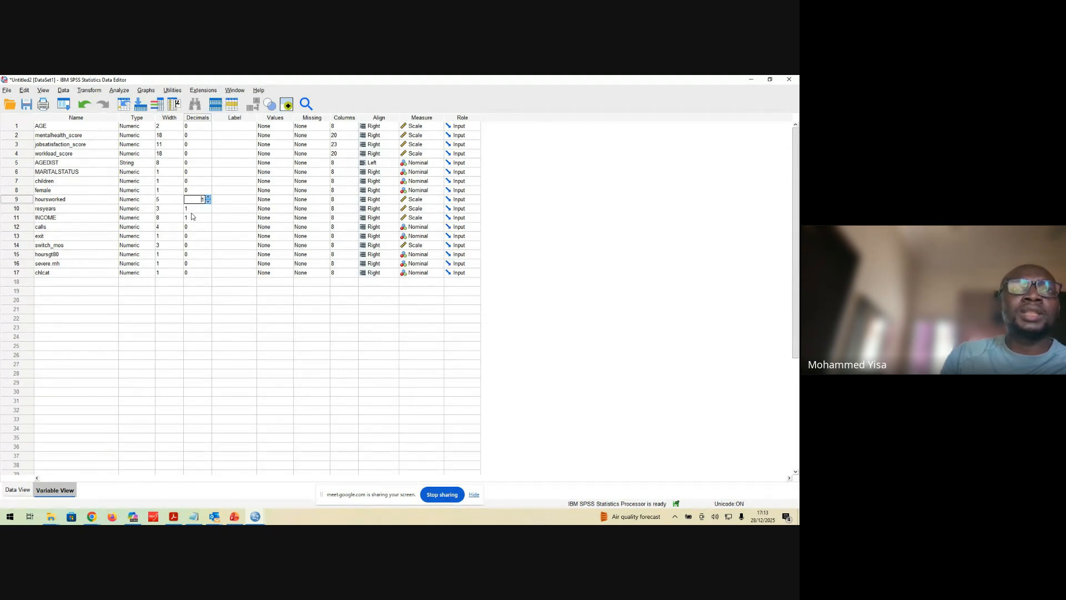
pyautogui.click(170, 345)
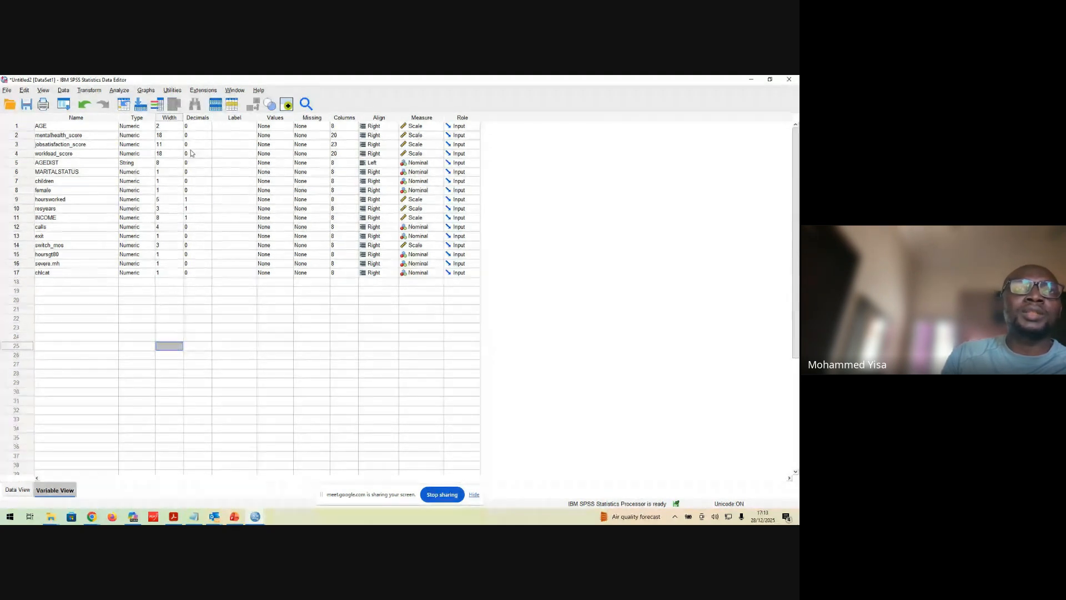
pyautogui.click(18, 490)
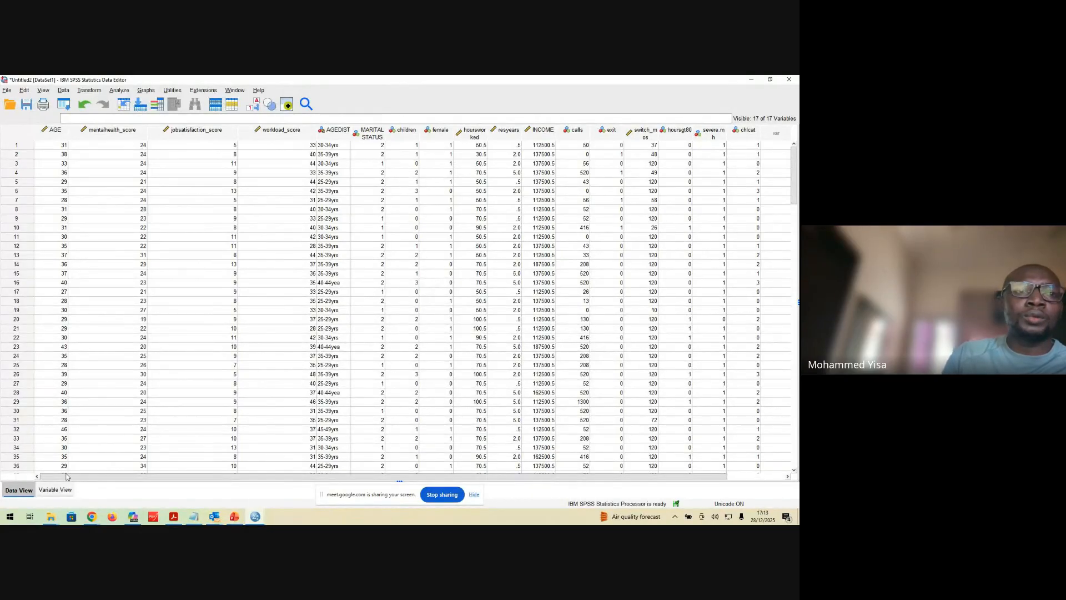
# Return to the variable definitions and select the whole row of the female variable
pyautogui.click(55, 490)
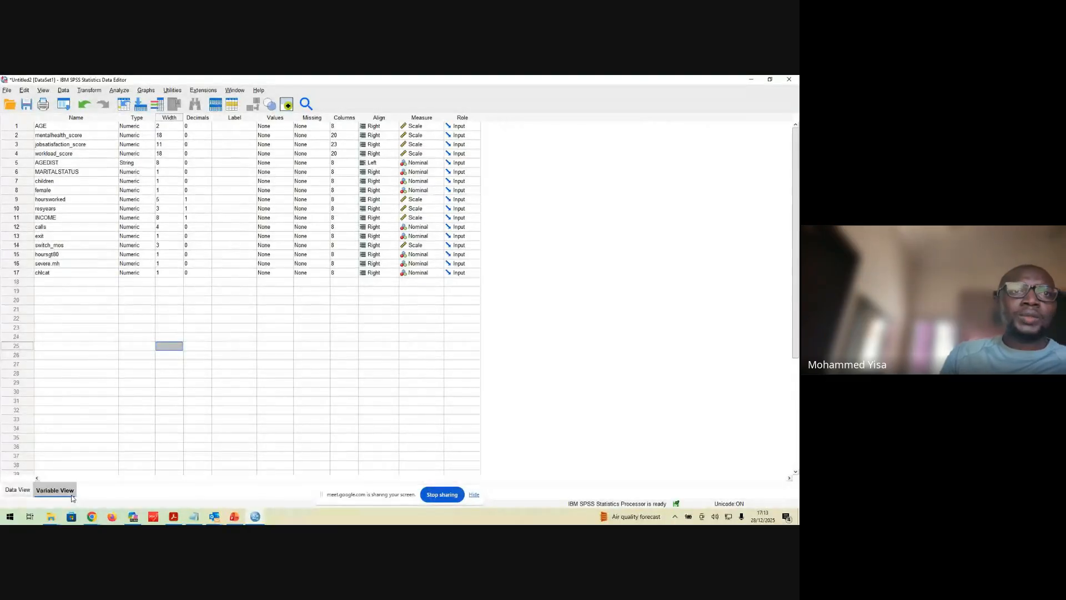
pyautogui.click(87, 284)
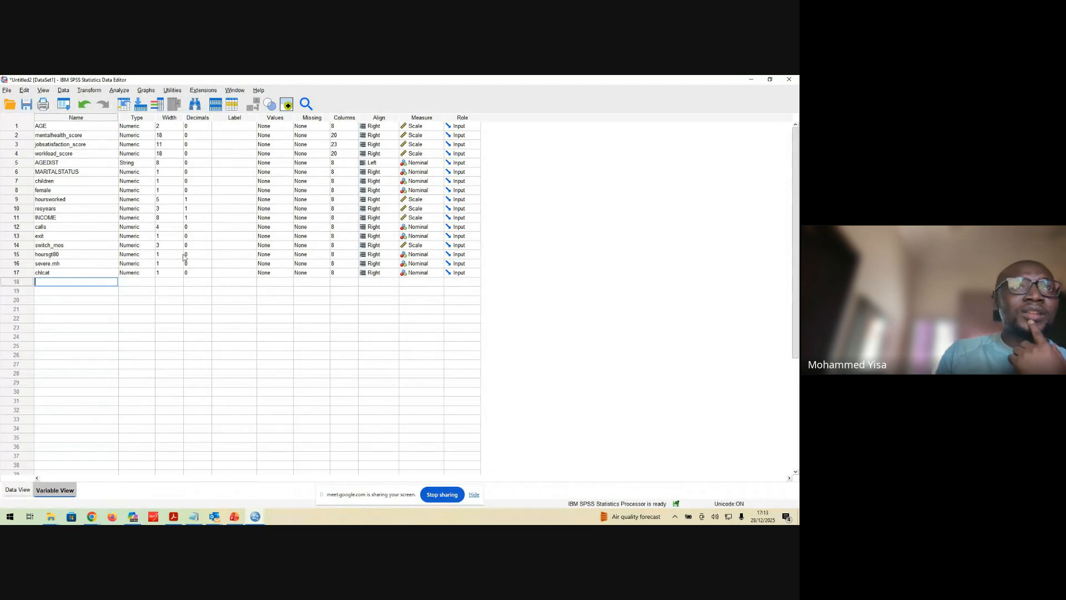
pyautogui.click(87, 191)
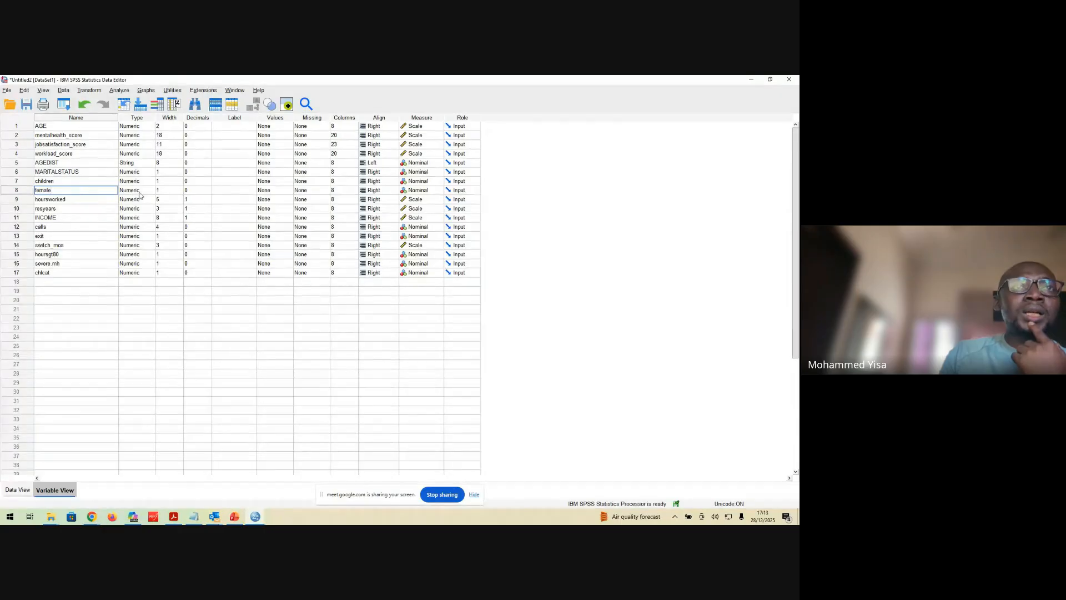
pyautogui.click(28, 191)
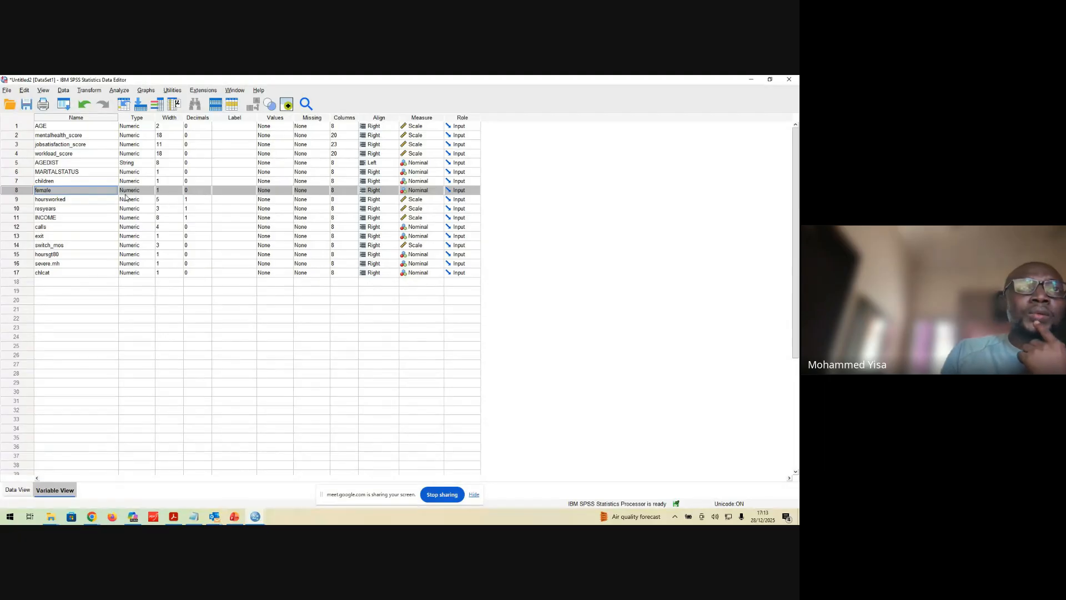
# Start a Generalized Linear Models analysis and choose Poisson loglinear as the model type for counts
pyautogui.click(119, 90)
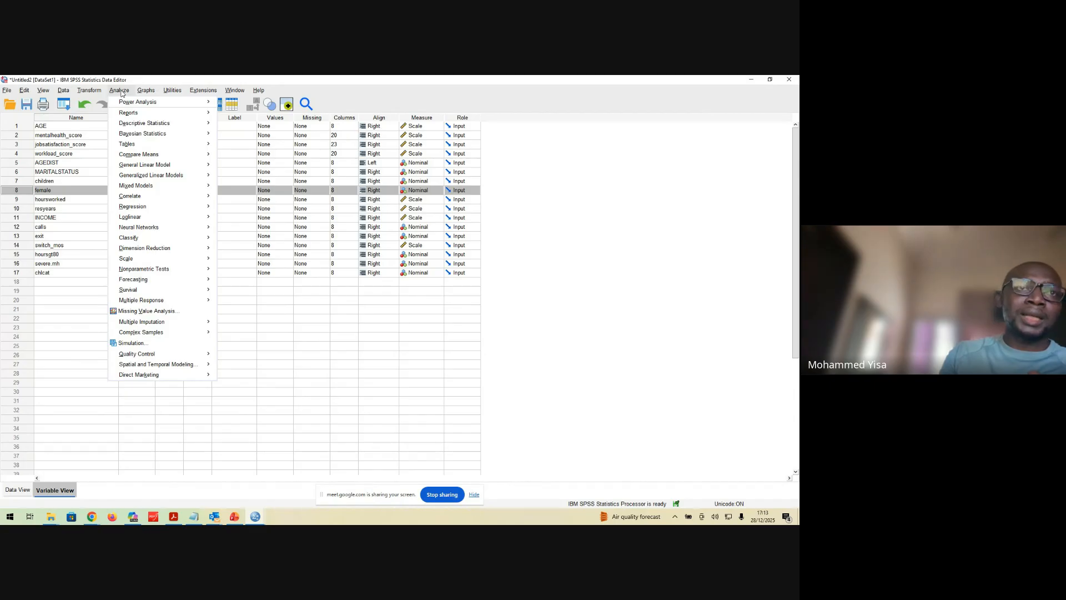
pyautogui.moveTo(122, 101)
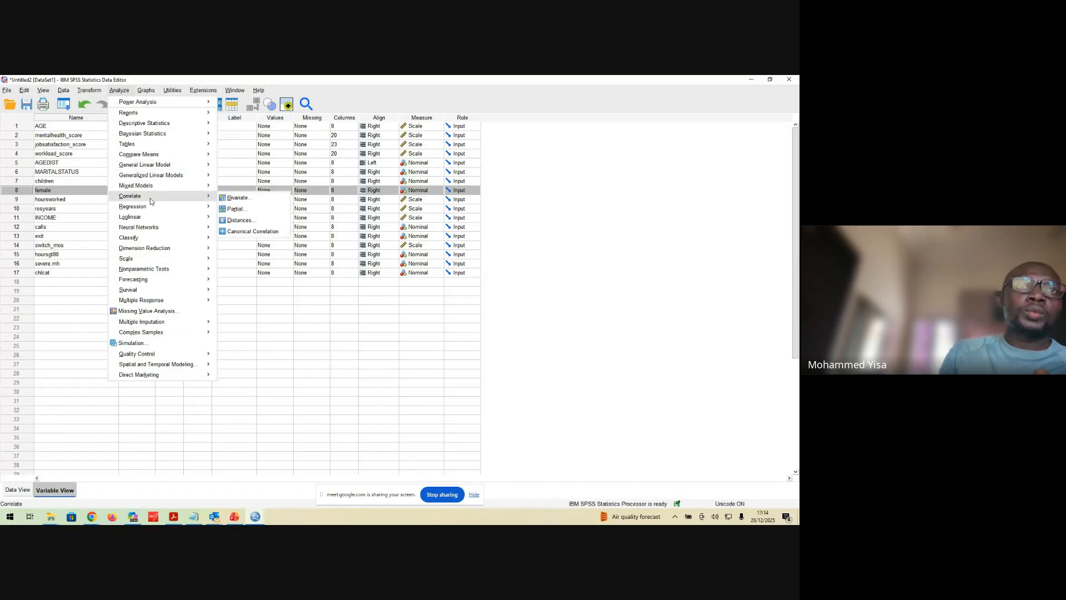
pyautogui.moveTo(188, 179)
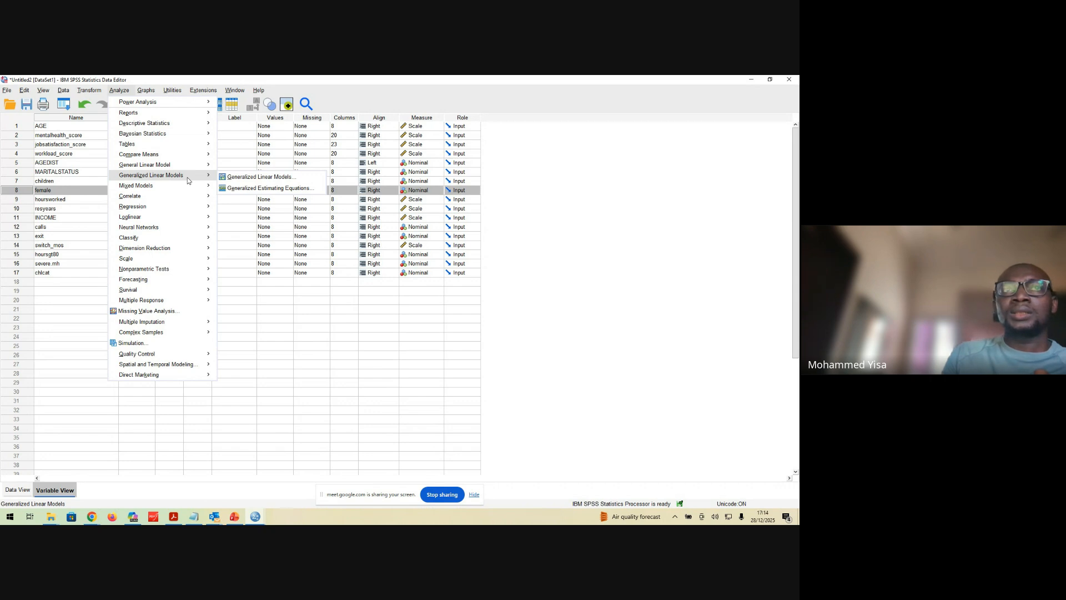
pyautogui.click(242, 177)
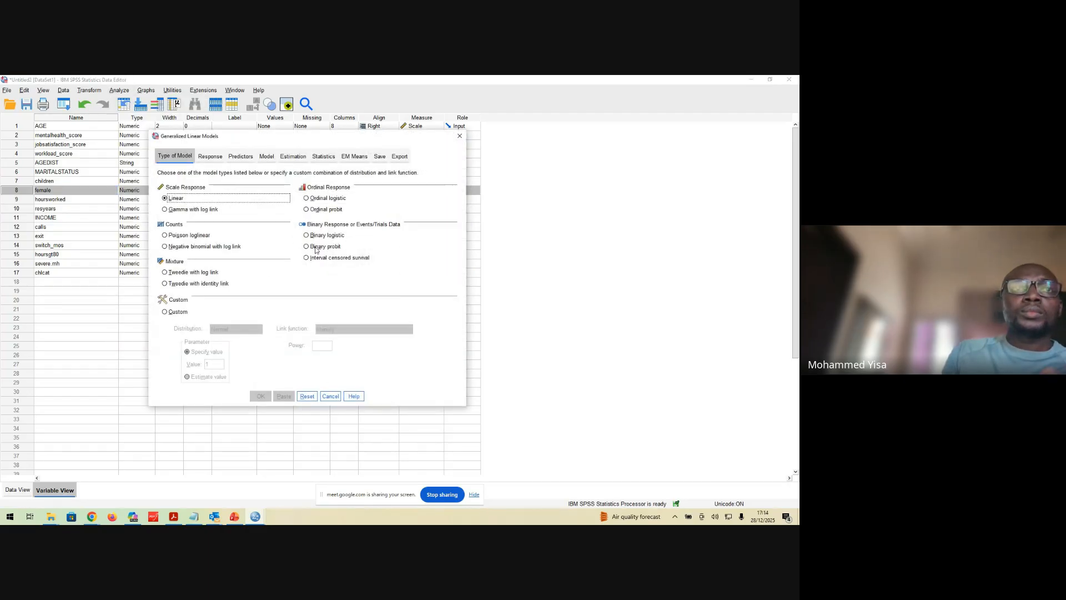
pyautogui.click(177, 236)
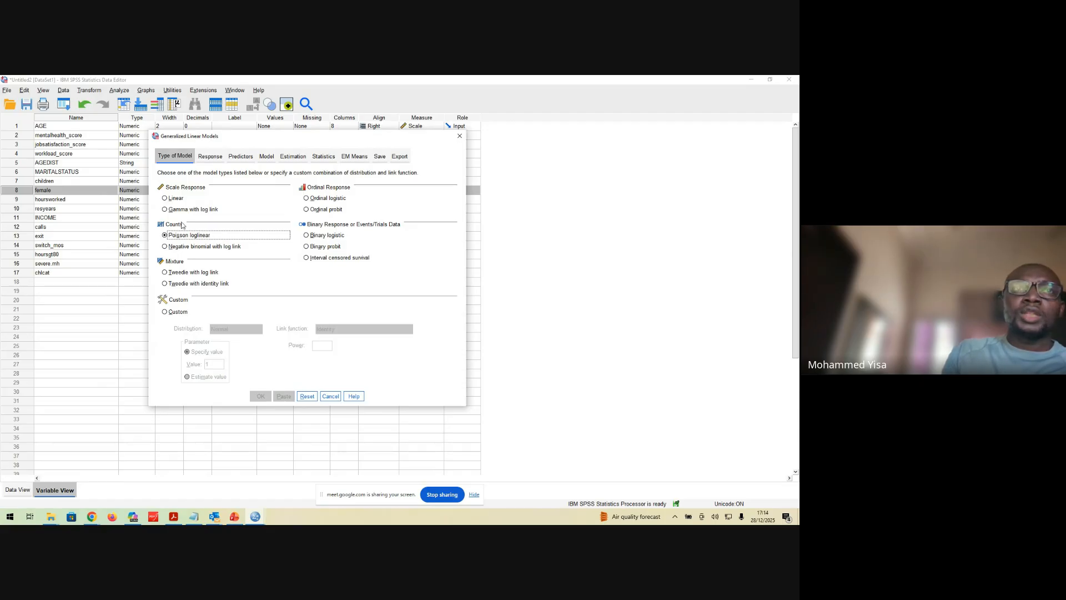
# Assign calls as the dependent variable of the Poisson model
pyautogui.click(210, 158)
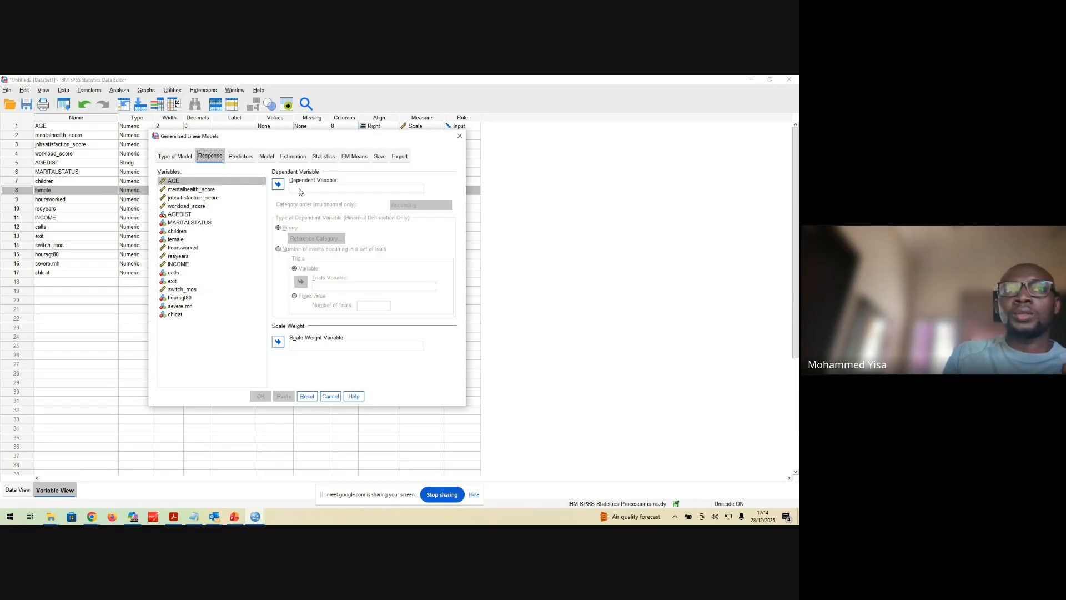
pyautogui.click(177, 272)
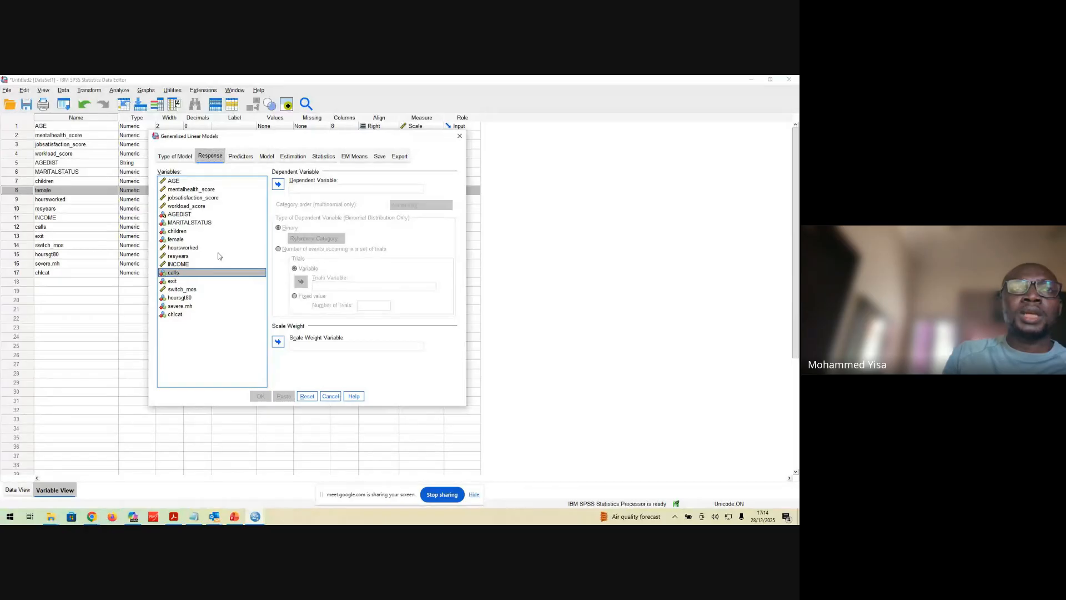
pyautogui.click(277, 184)
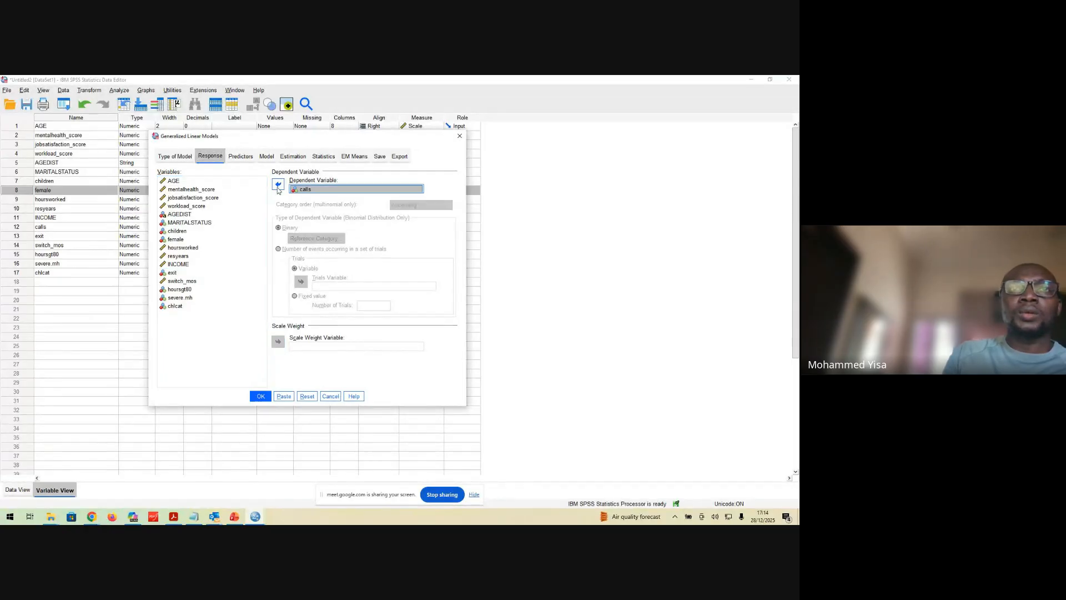
# Add female as a factor in the model's predictors and set the category order for factors to Descending
pyautogui.click(241, 157)
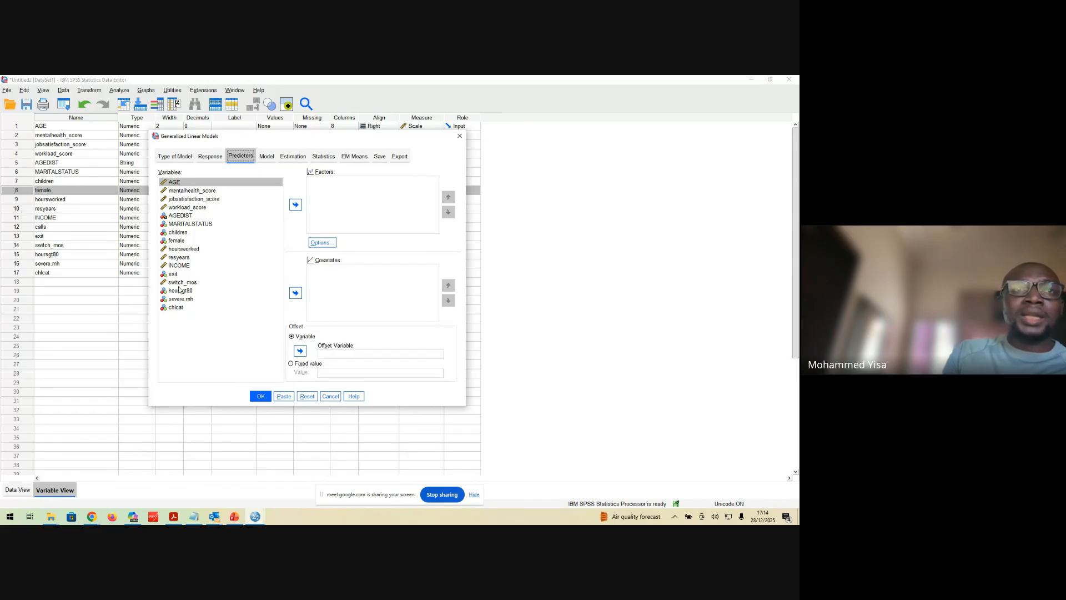
pyautogui.click(183, 243)
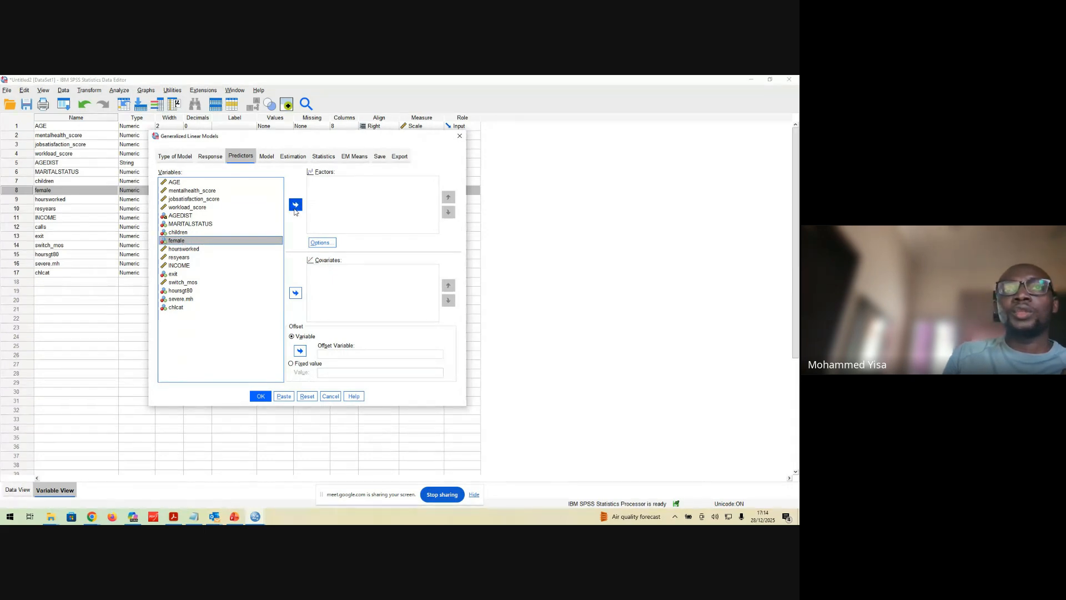
pyautogui.click(296, 205)
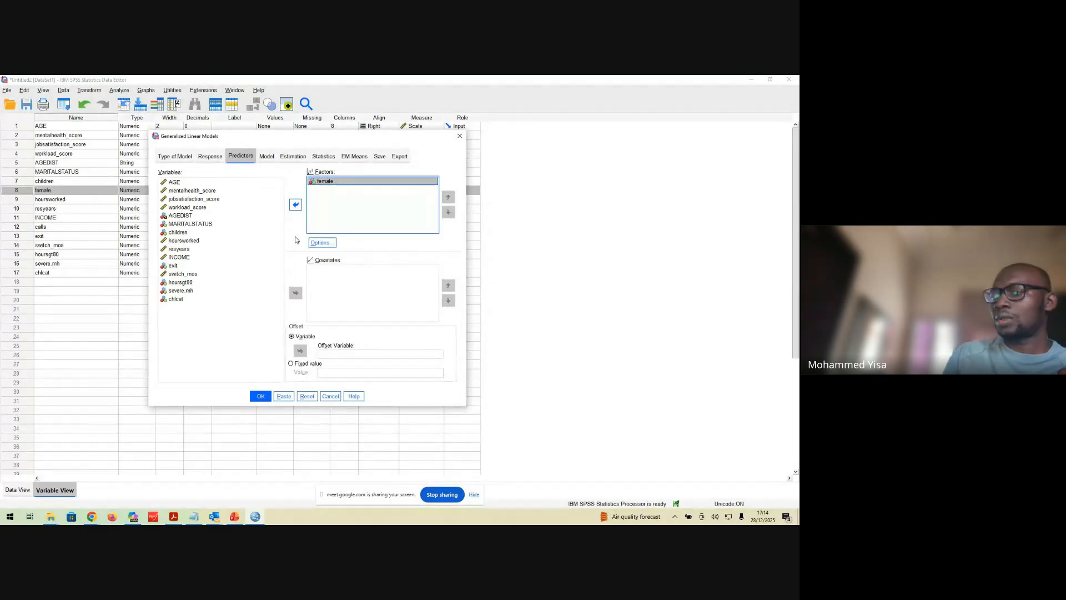
pyautogui.click(320, 243)
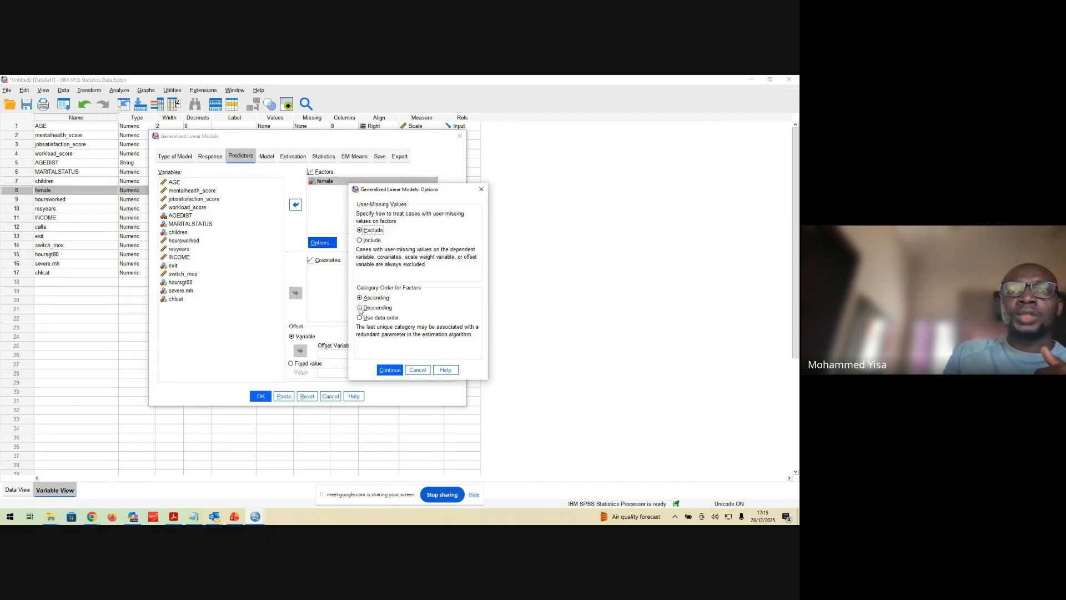
pyautogui.click(360, 309)
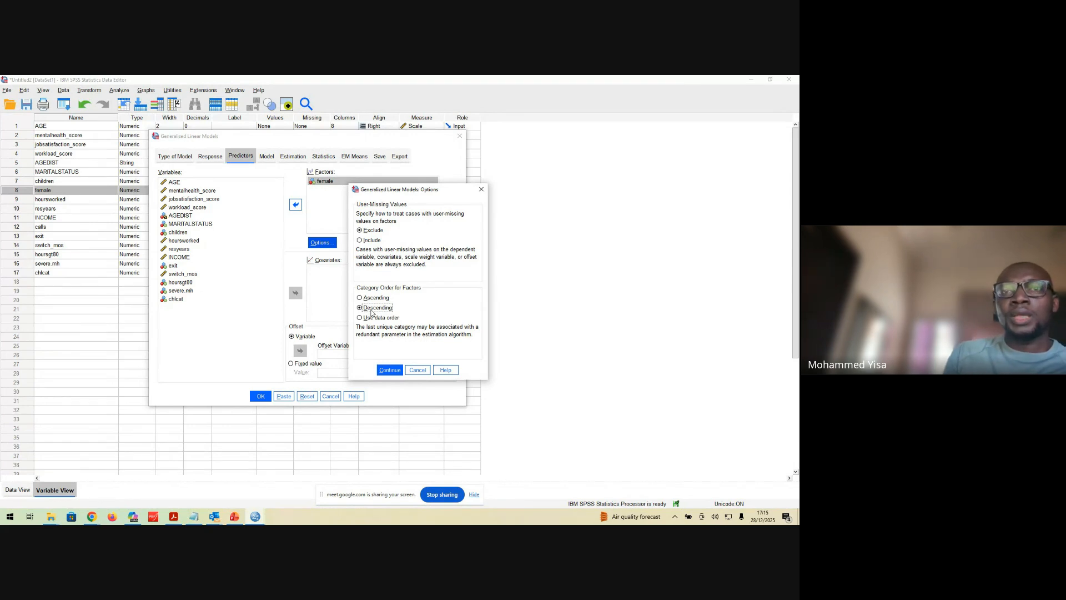
pyautogui.click(389, 370)
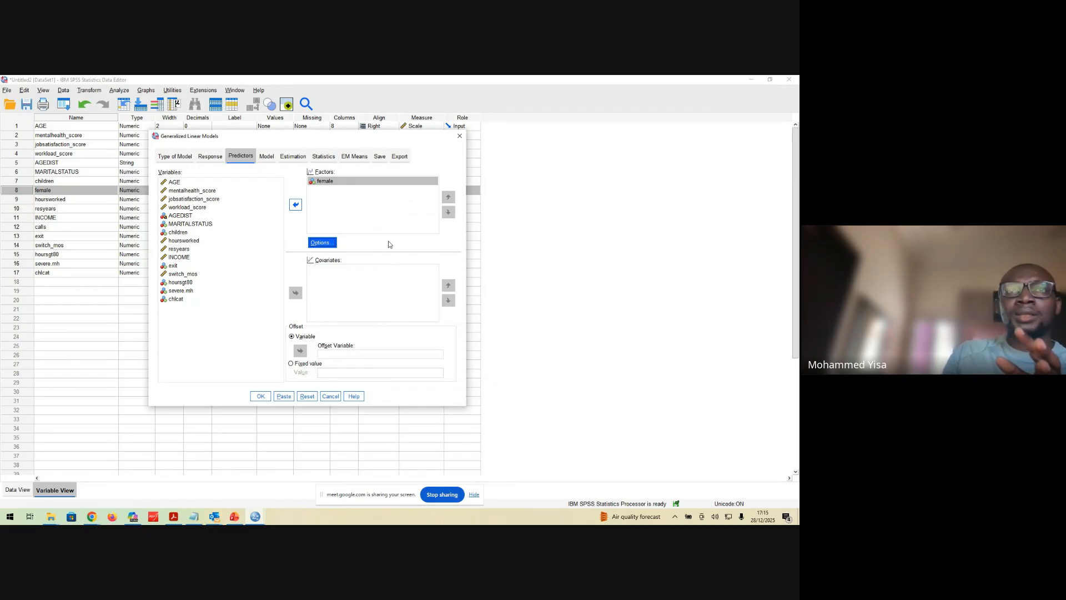
# Run the Poisson model on calls and accept fitting it as an intercept-only model
pyautogui.click(261, 398)
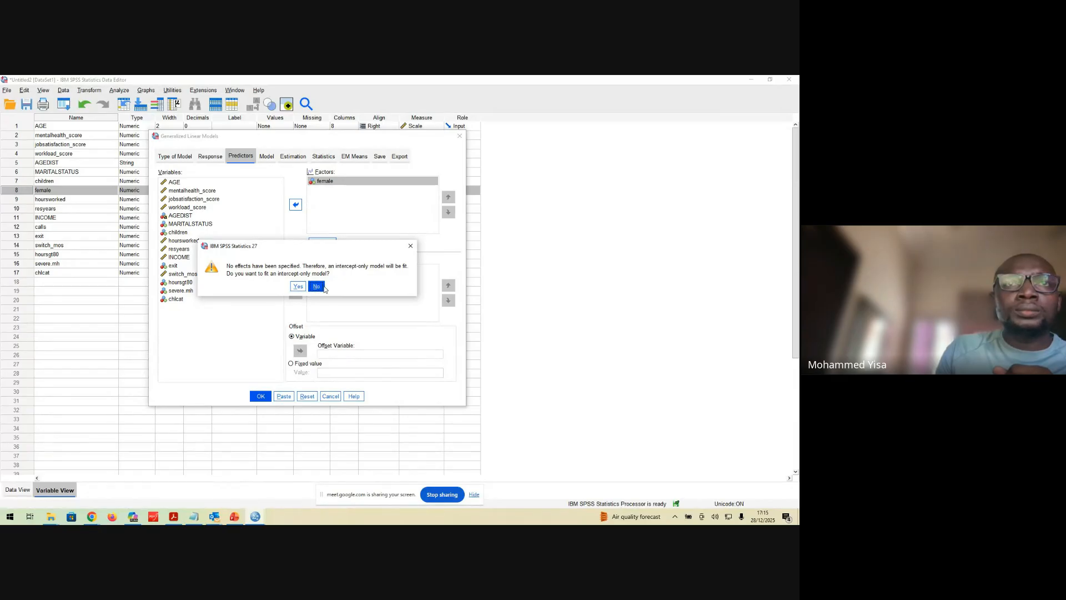
pyautogui.click(411, 245)
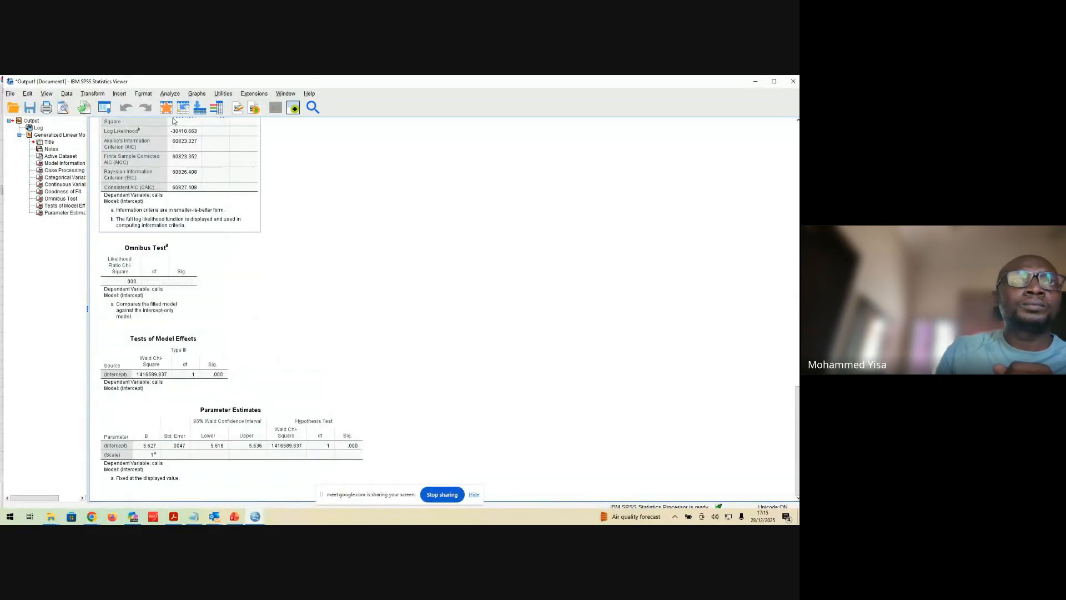
# Reopen the Generalized Linear Models setup, keep the factor category order at Descending, and rerun it as an intercept-only model
pyautogui.click(168, 94)
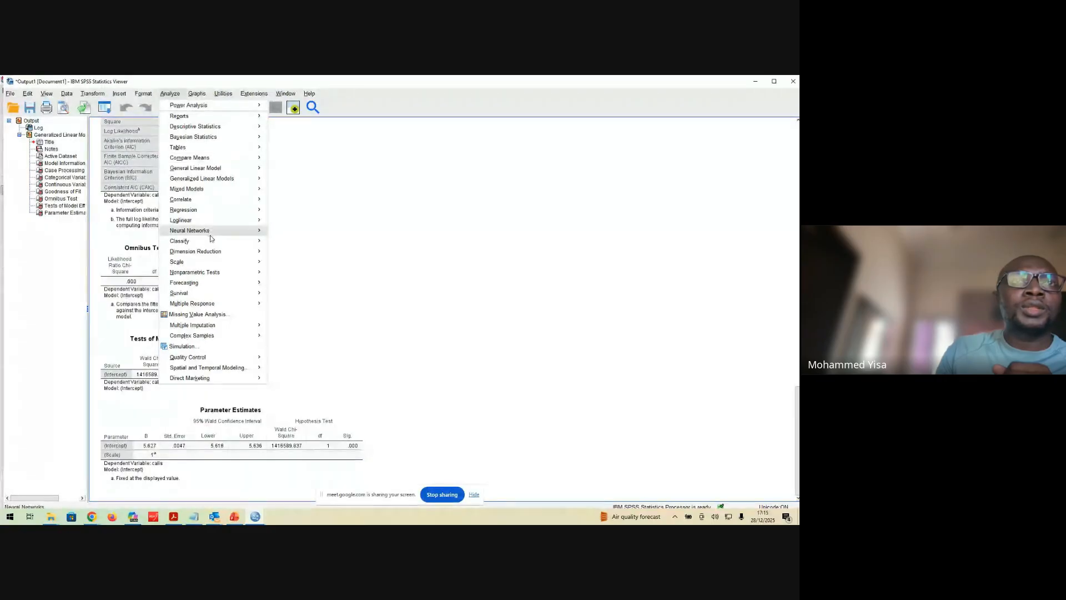
pyautogui.moveTo(237, 172)
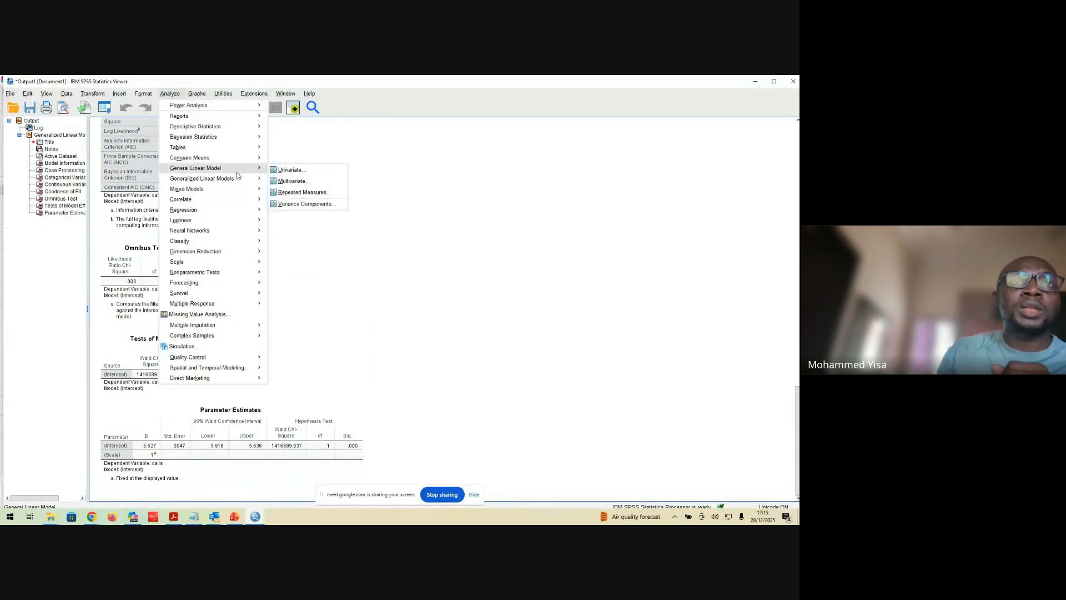
pyautogui.moveTo(261, 188)
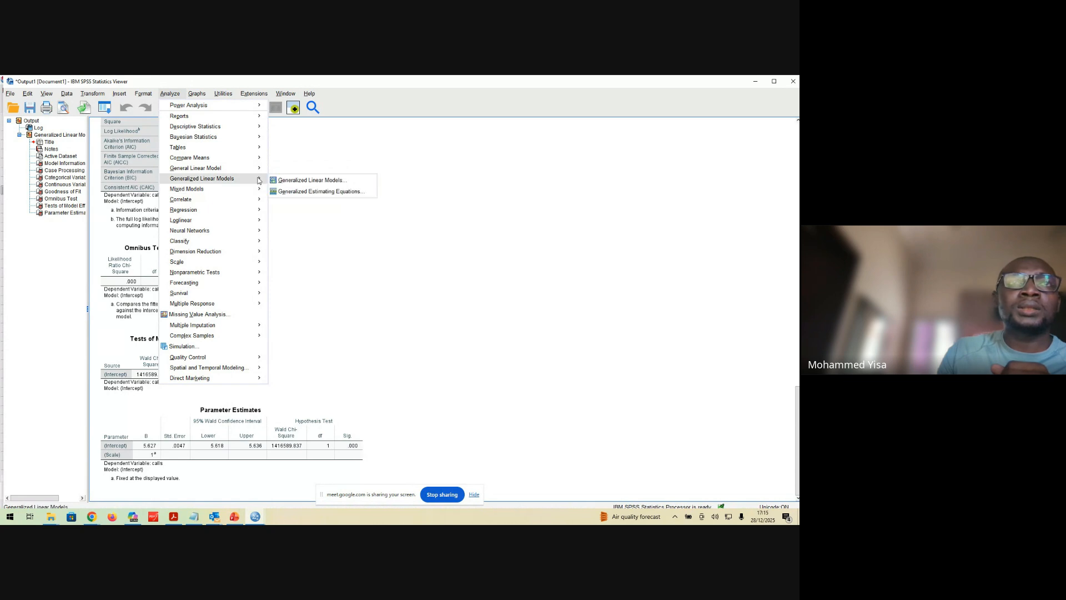
pyautogui.click(298, 181)
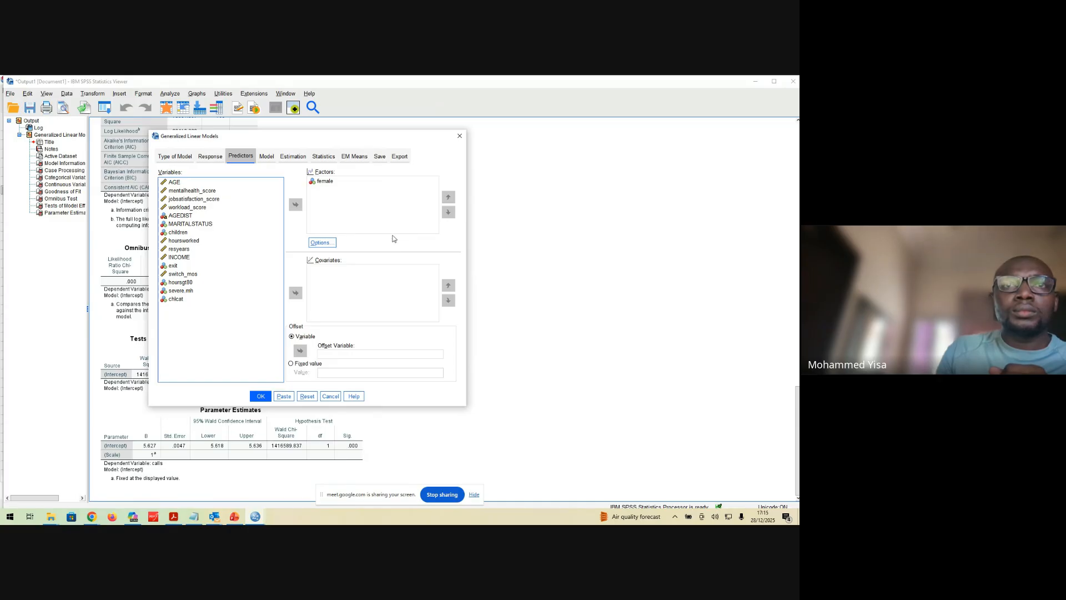
pyautogui.click(330, 245)
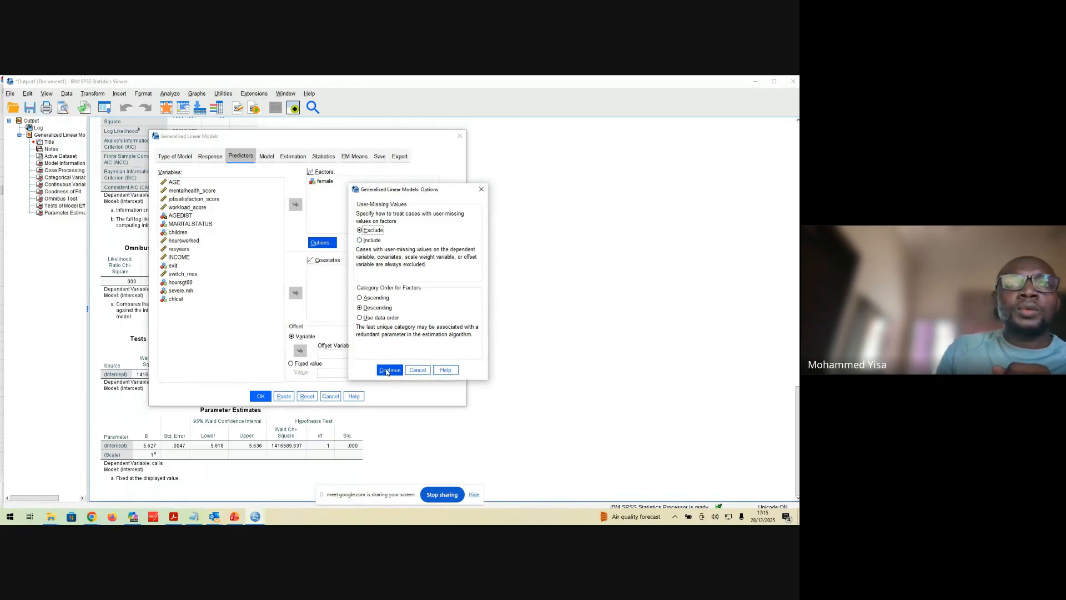
pyautogui.click(389, 370)
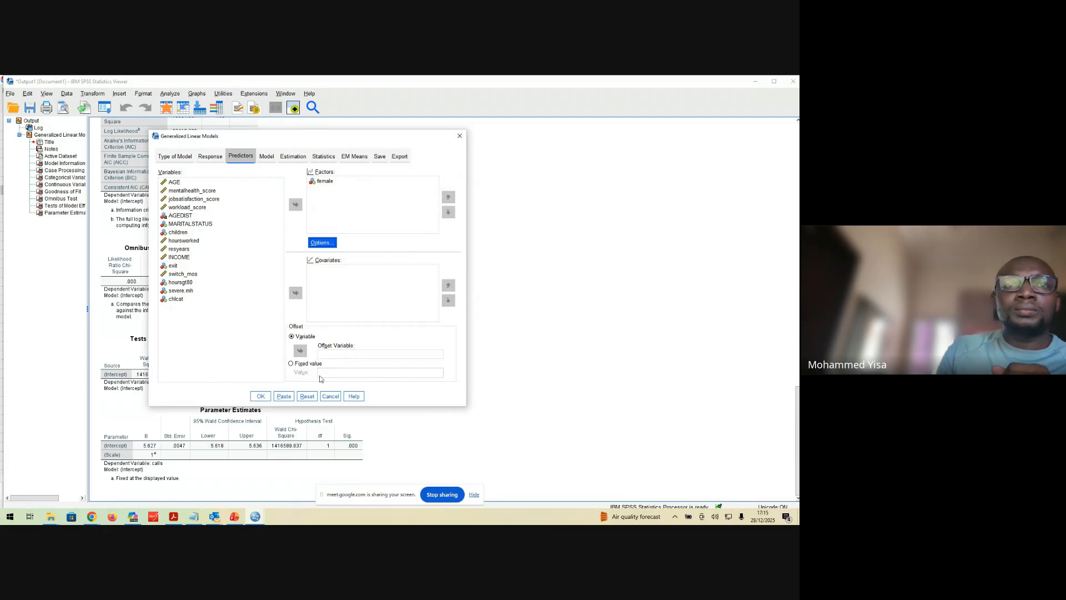
pyautogui.click(260, 396)
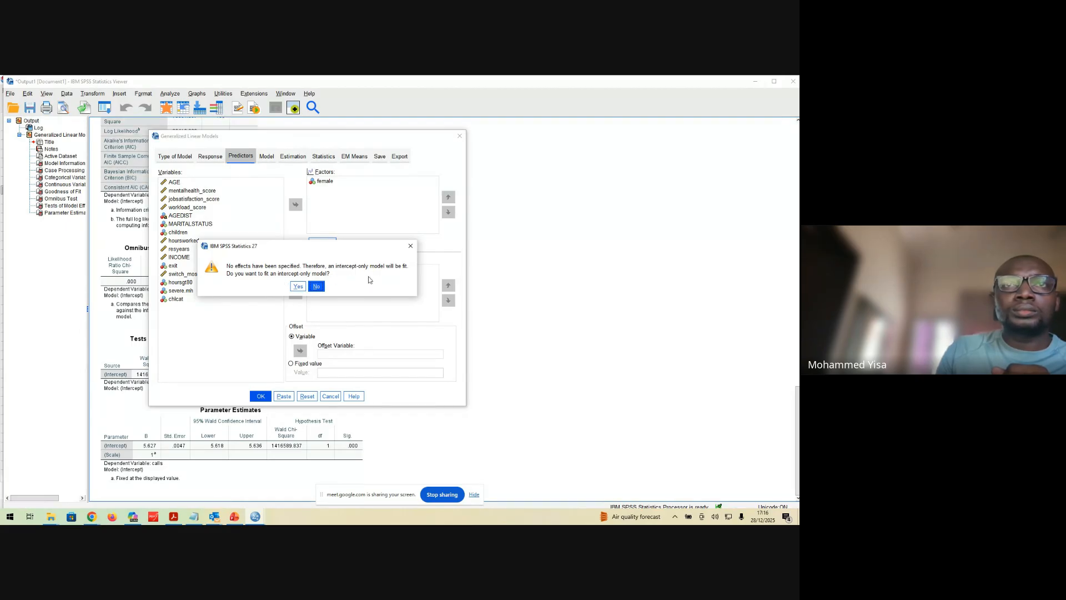
pyautogui.click(301, 288)
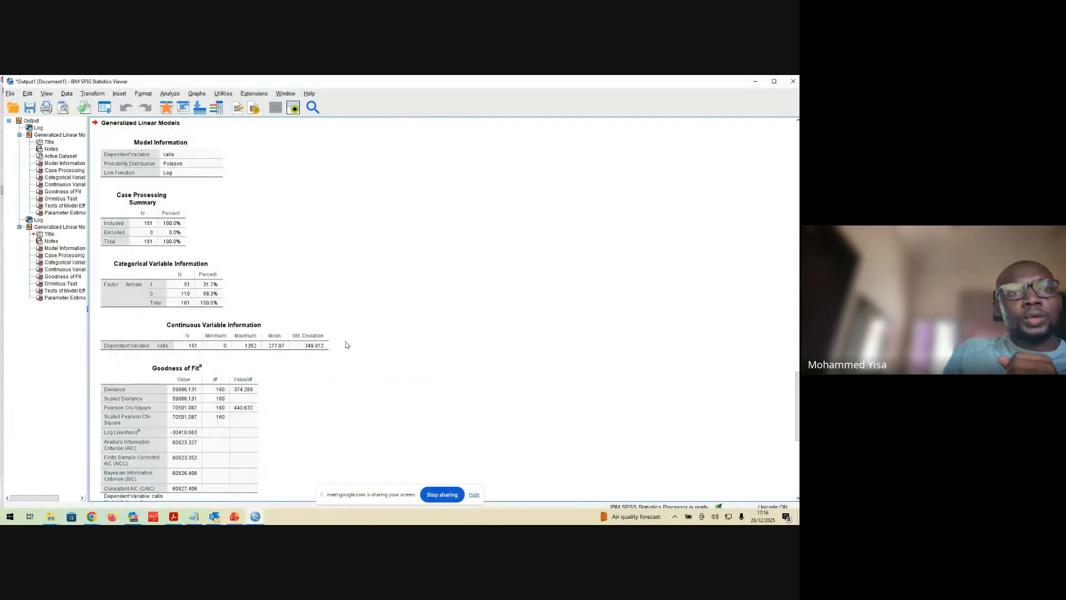
# Examine the Model Information and Case Processing Summary tables in the output of the second run
pyautogui.scroll(-5, 355, 343)
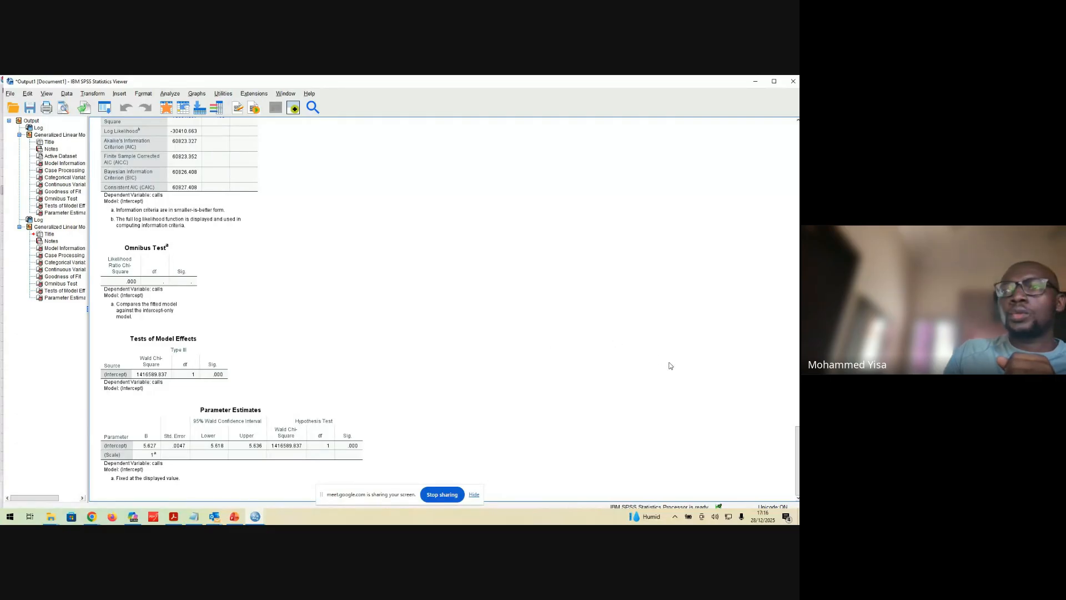
pyautogui.moveTo(797, 440); pyautogui.dragTo(799, 380)
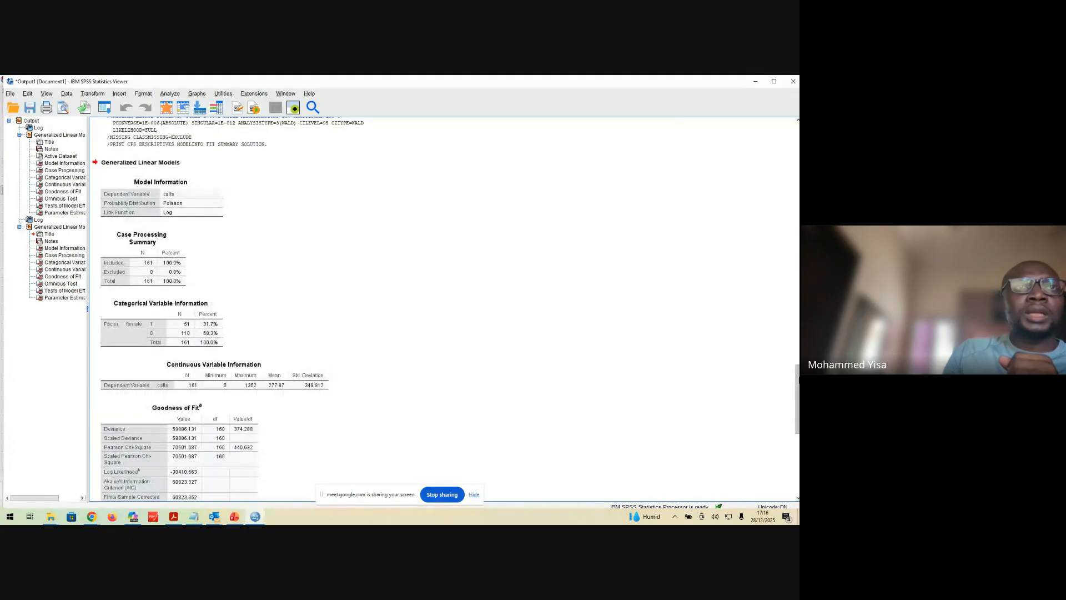
pyautogui.click(181, 188)
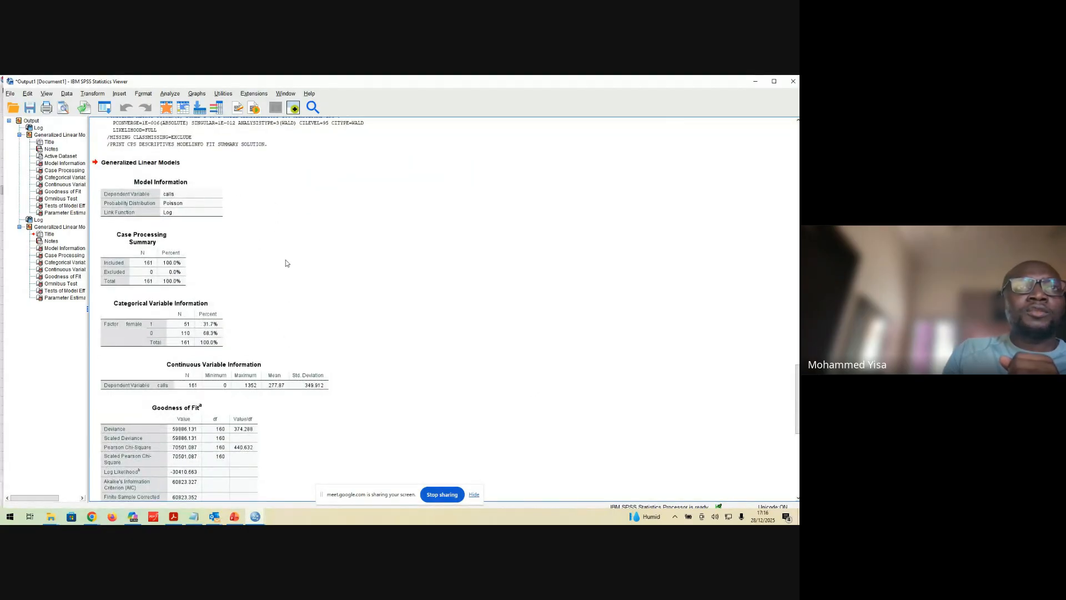
pyautogui.click(129, 237)
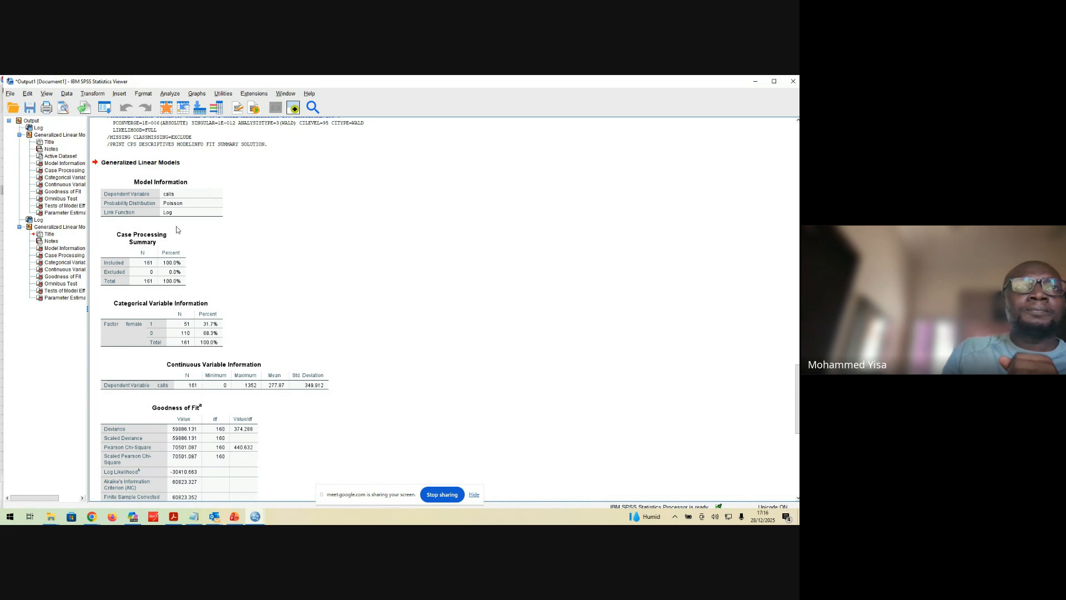
pyautogui.click(148, 192)
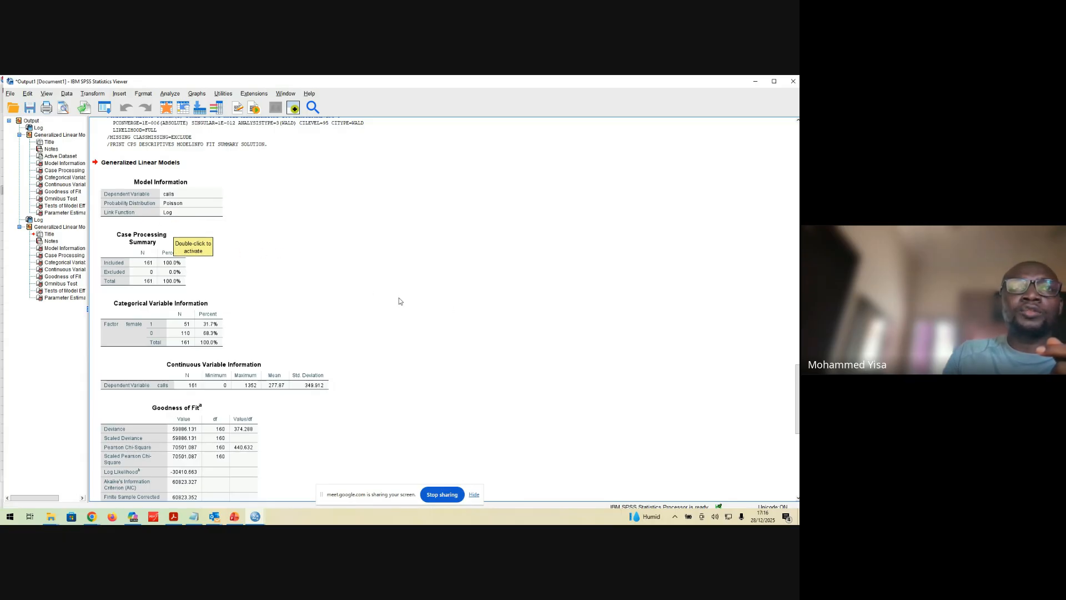
pyautogui.click(167, 267)
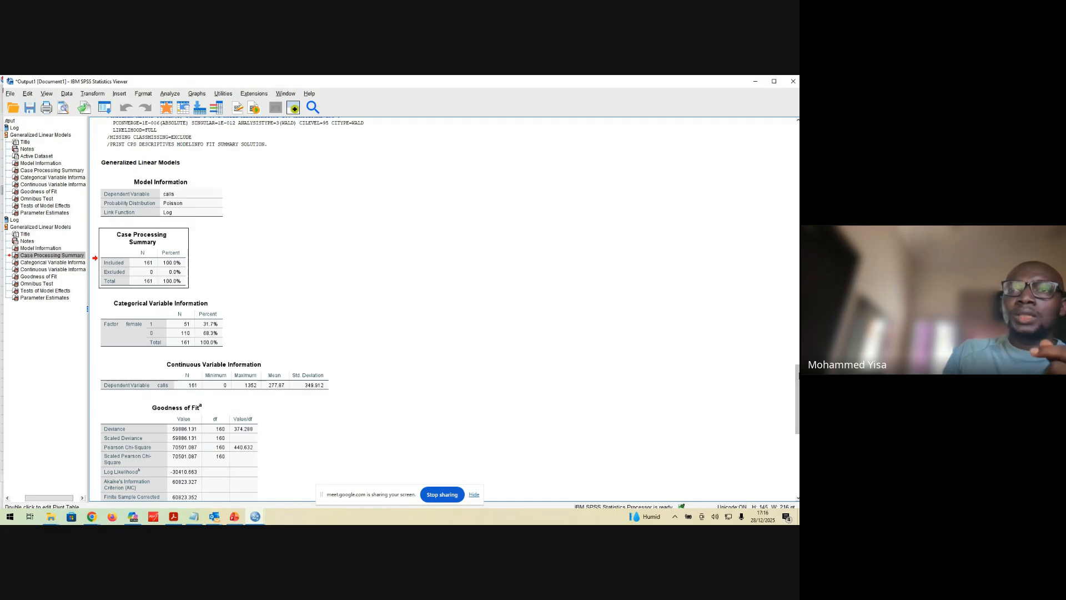
# Review the Categorical Variable Information, Continuous Variable Information and Goodness of Fit tables in the output
pyautogui.moveTo(798, 366); pyautogui.dragTo(798, 390)
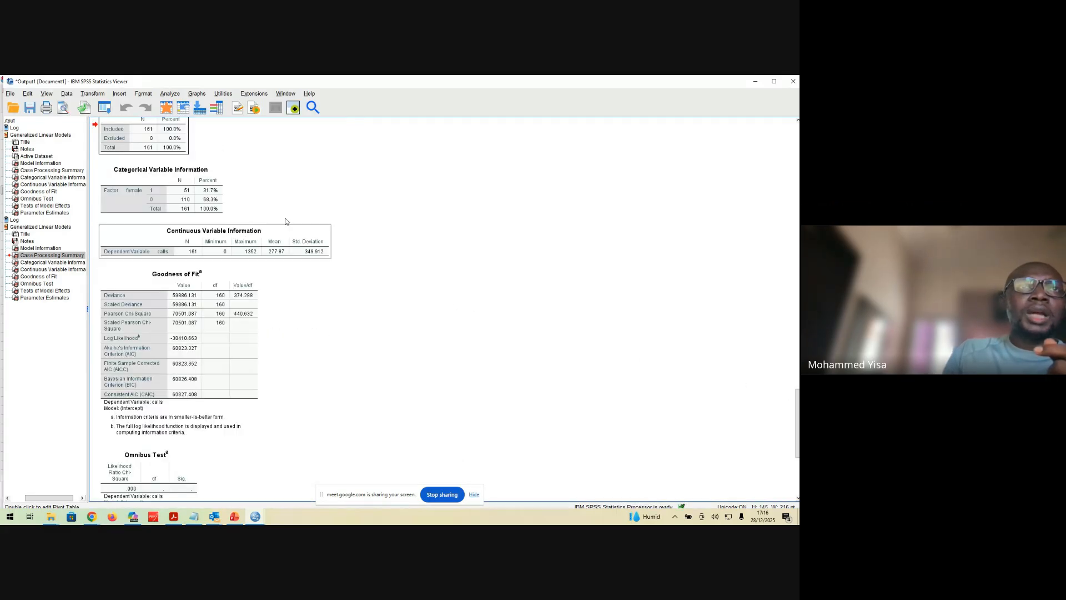
pyautogui.click(180, 206)
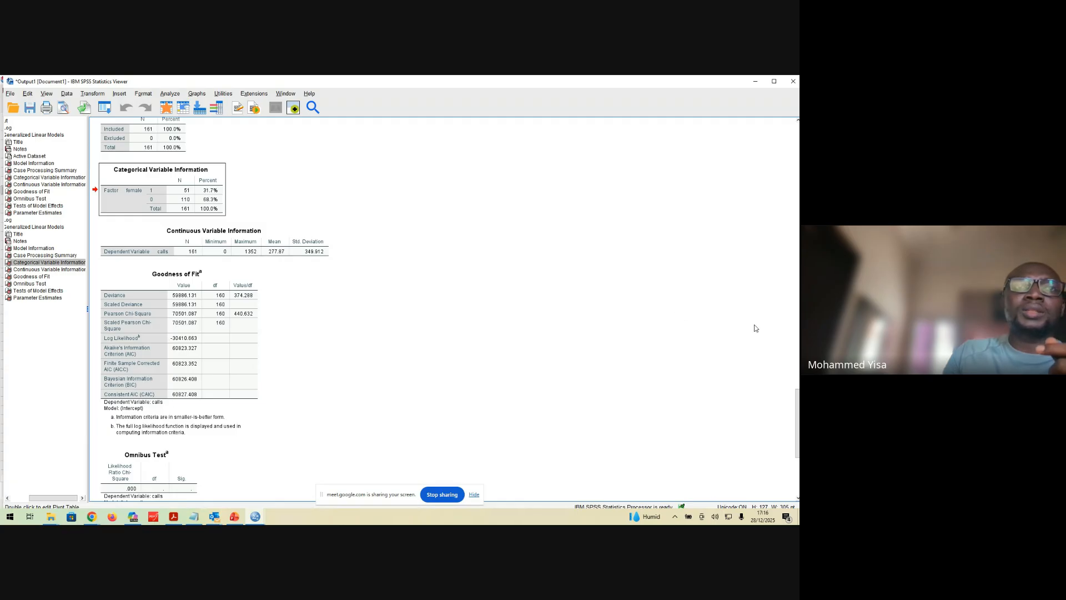
pyautogui.moveTo(798, 397); pyautogui.dragTo(798, 414)
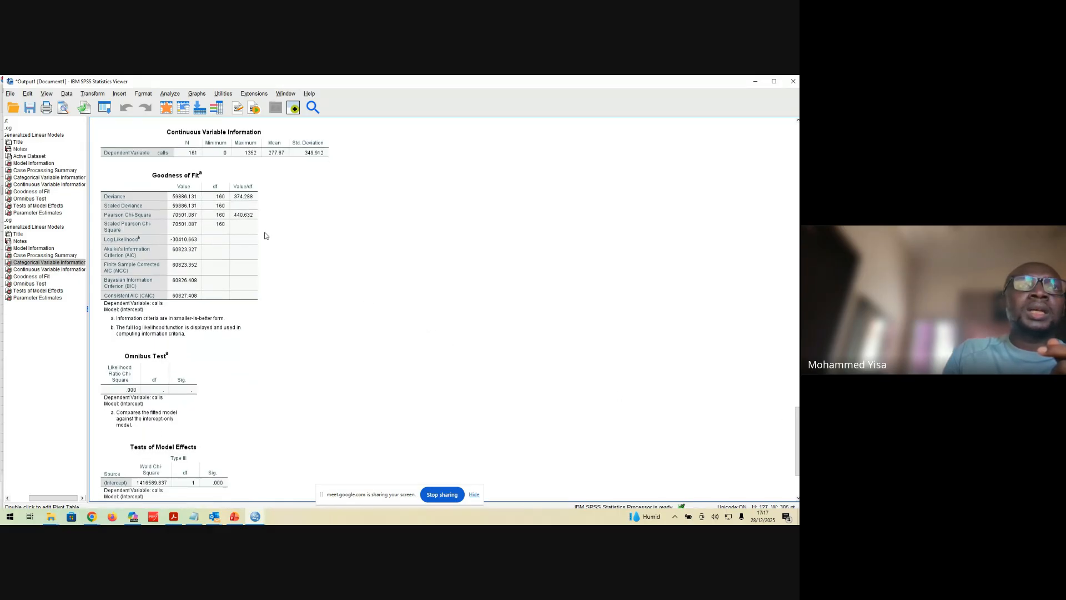
pyautogui.click(229, 182)
pyautogui.click(215, 160)
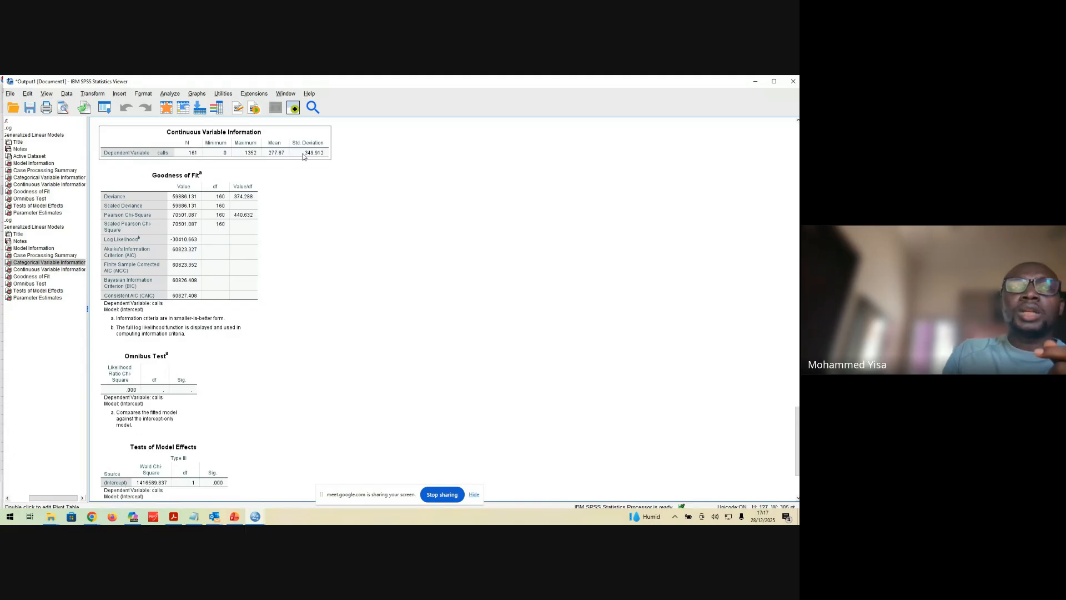
pyautogui.click(154, 156)
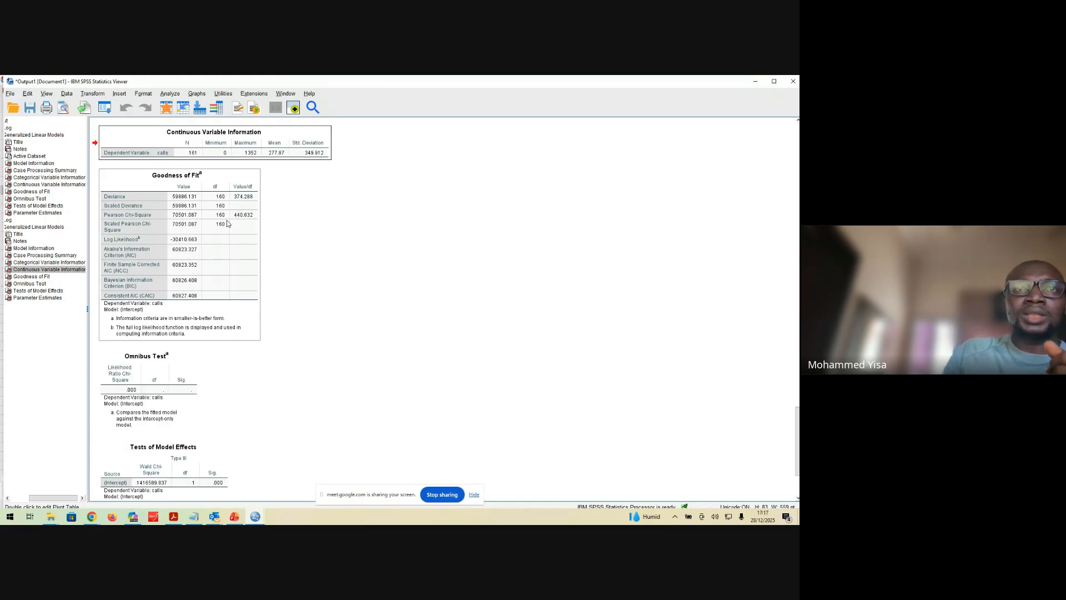
pyautogui.click(233, 242)
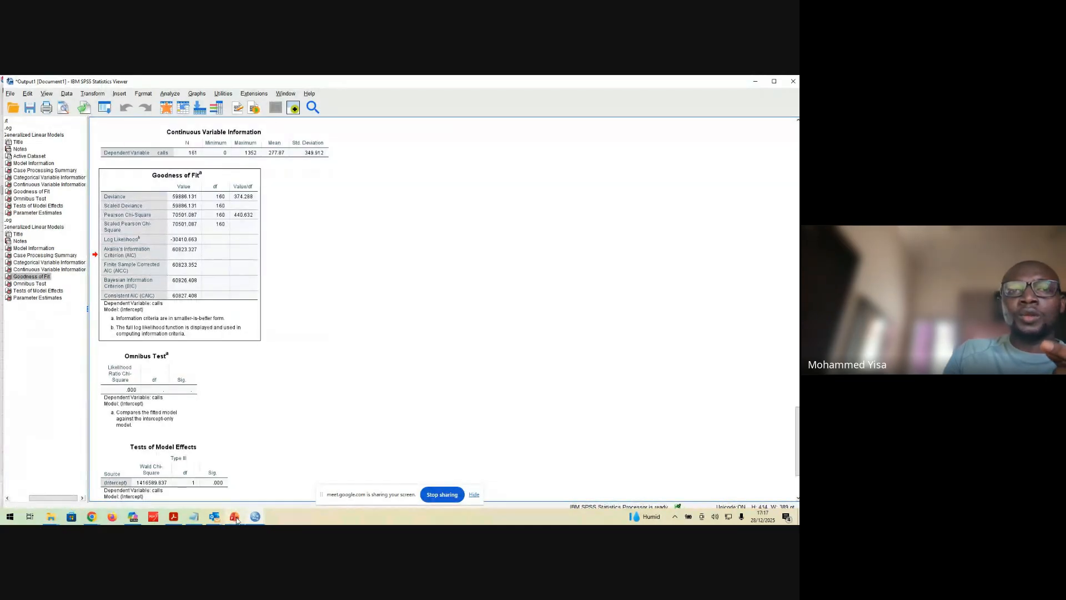
# Switch to the PowerPoint slide on Poisson Regression and highlight the word Equidispersion among the key assumptions
pyautogui.moveTo(237, 520)
pyautogui.click(240, 497)
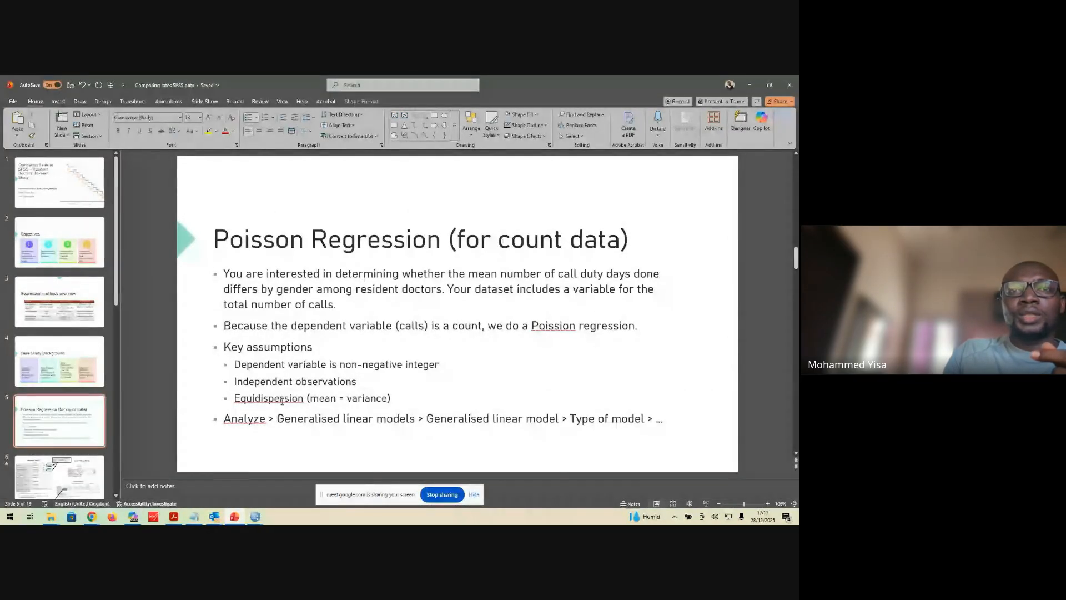
pyautogui.moveTo(304, 398); pyautogui.dragTo(236, 399)
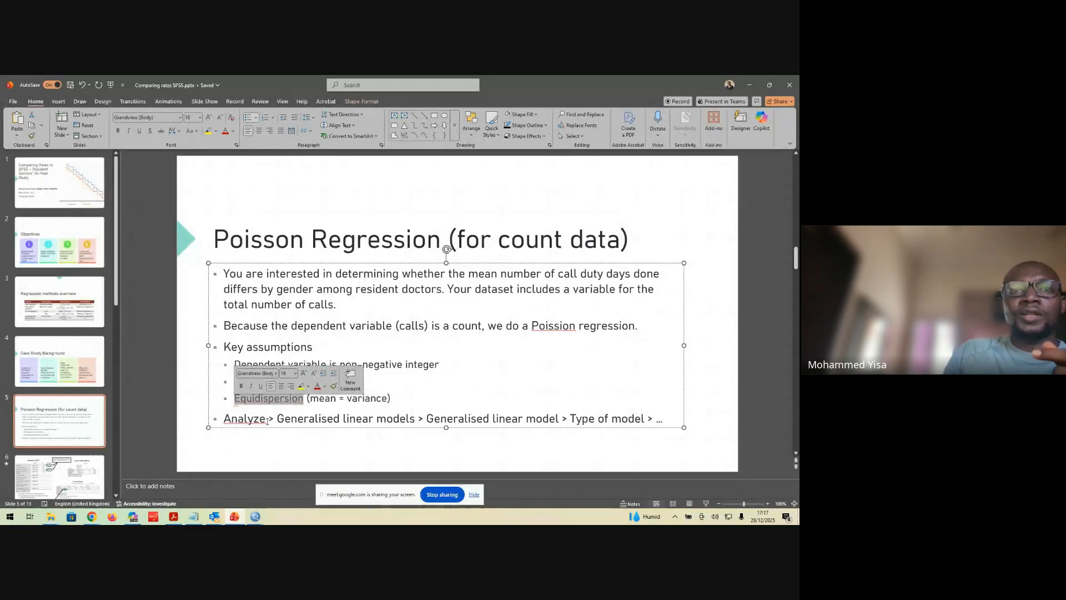
# Return to the SPSS output viewer and examine the Omnibus Test, Tests of Model Effects and Parameter Estimates tables
pyautogui.moveTo(255, 520)
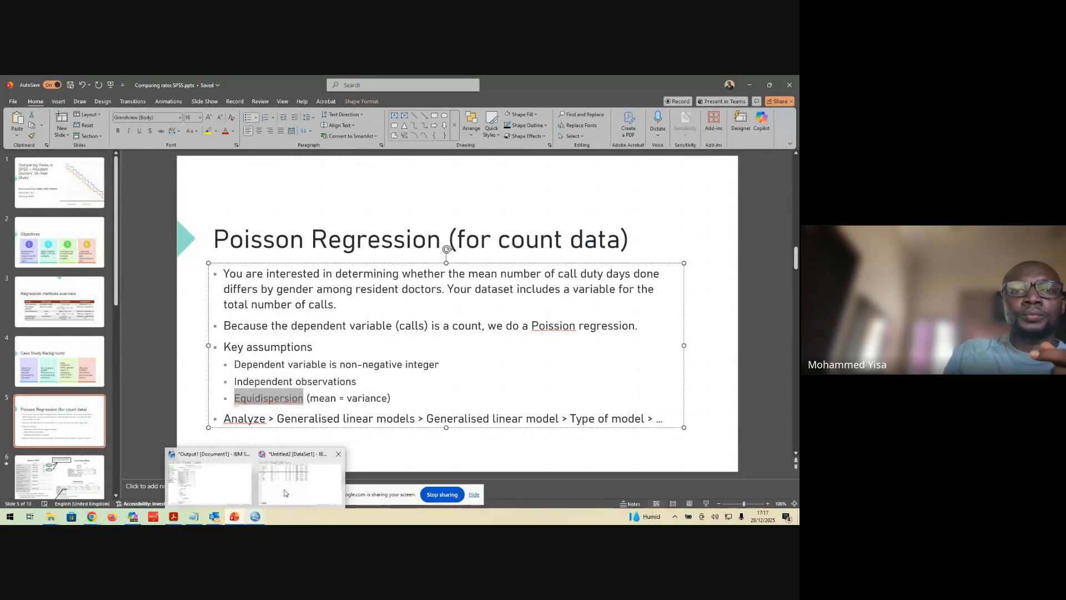
pyautogui.click(233, 466)
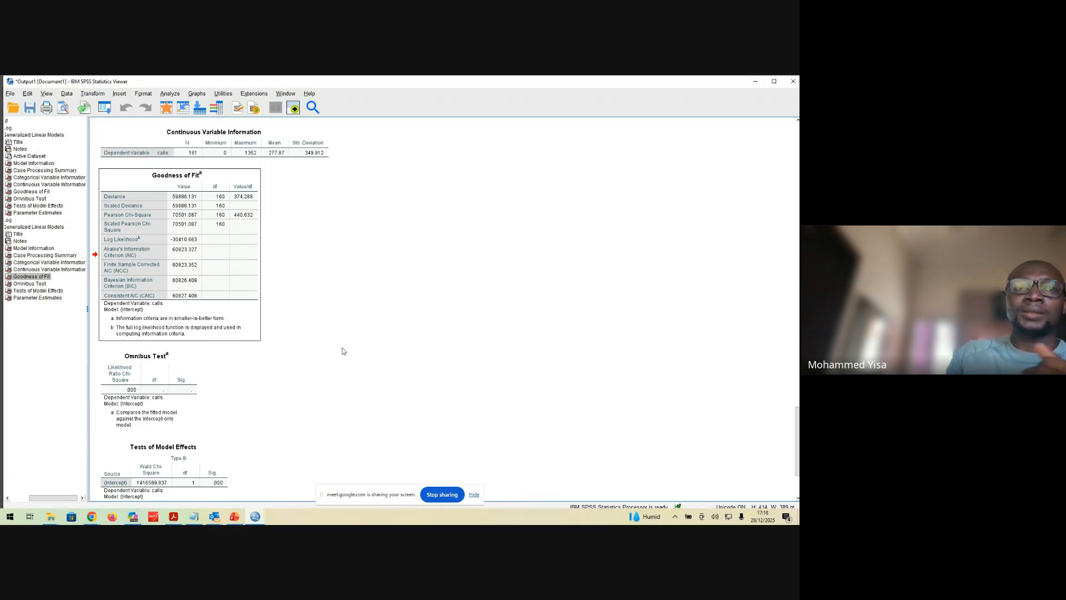
pyautogui.scroll(-3, 342, 348)
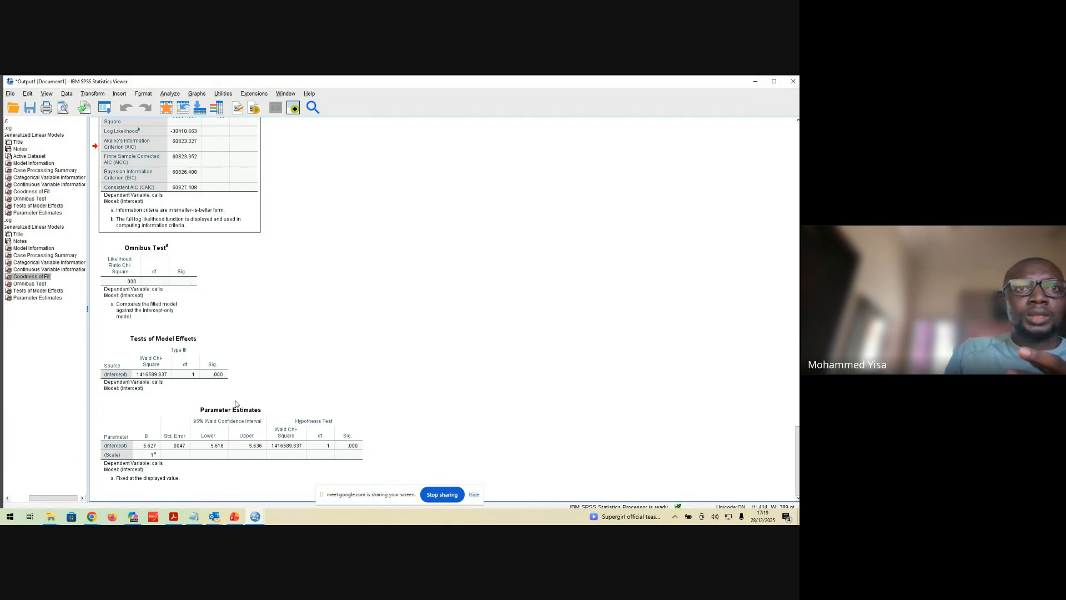
pyautogui.click(223, 399)
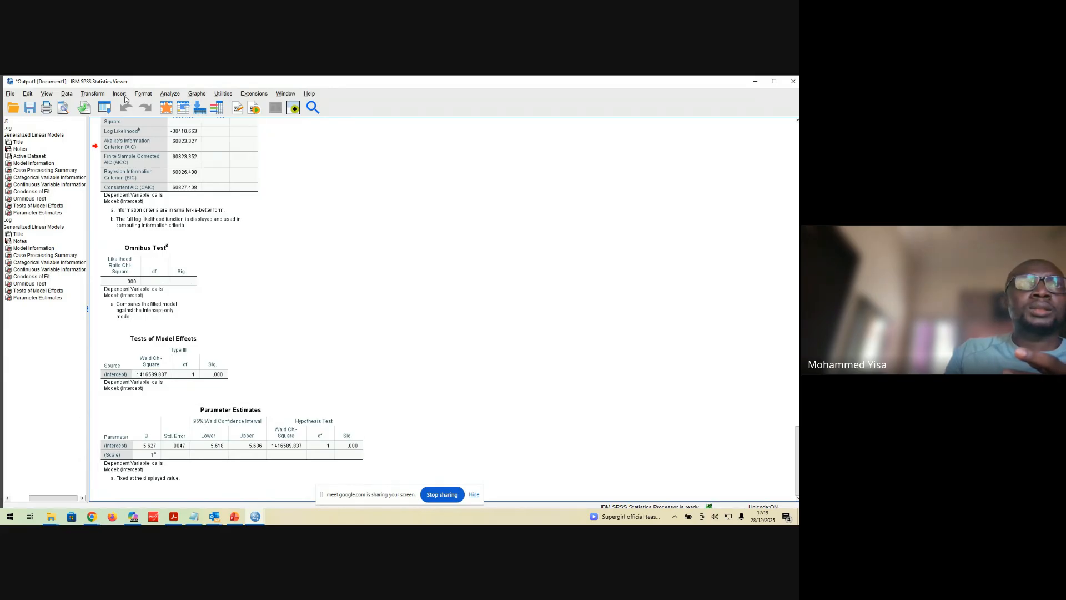
# Reopen the Generalized Linear Models setup and remove and re-add female as the factor, keeping the category order at Descending
pyautogui.click(166, 96)
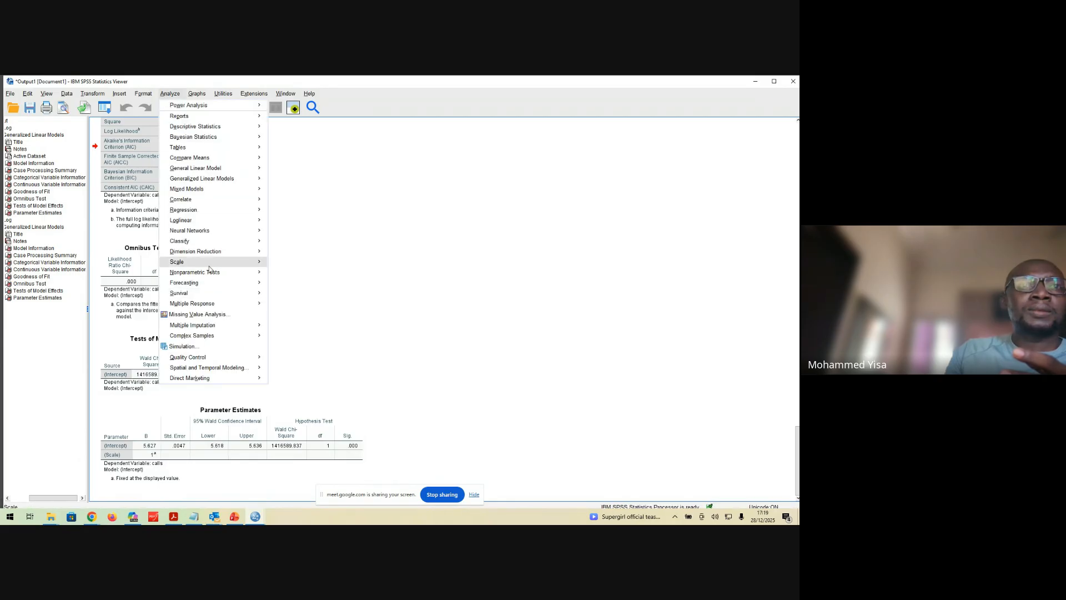
pyautogui.moveTo(245, 178)
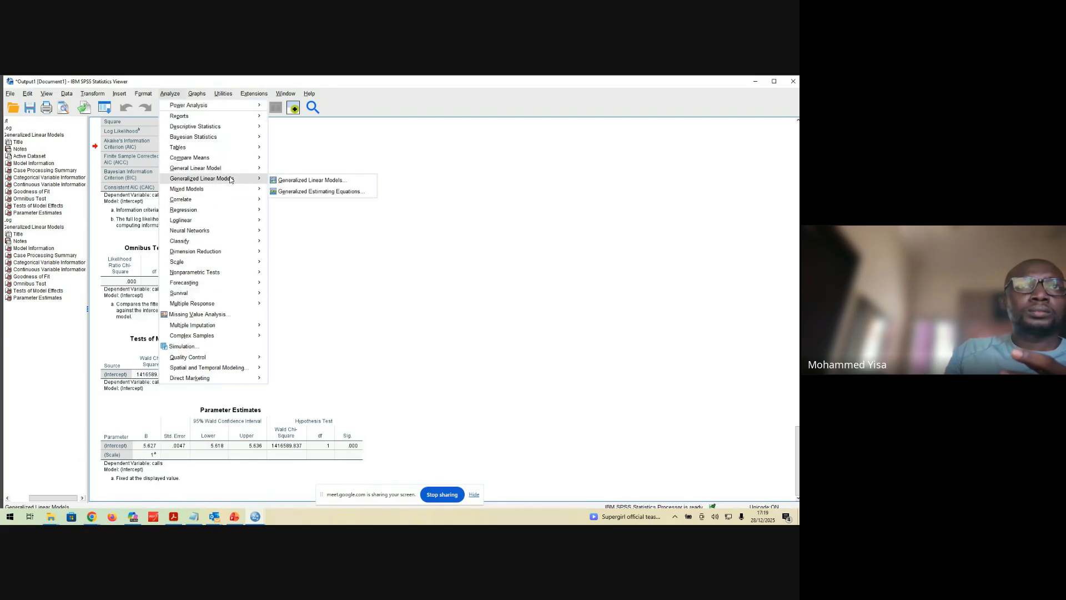
pyautogui.click(288, 180)
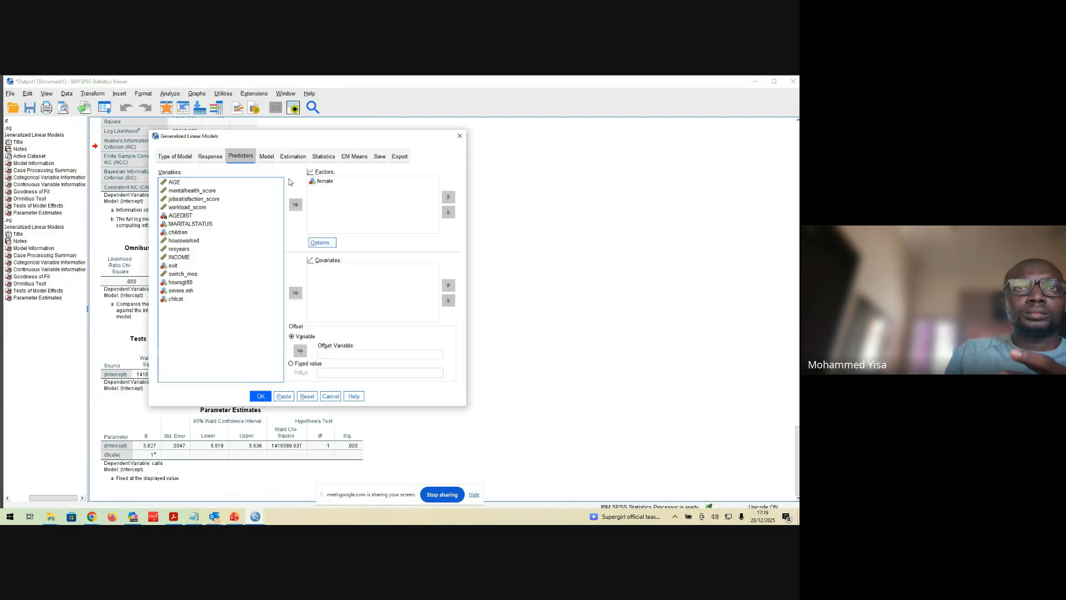
pyautogui.doubleClick(325, 182)
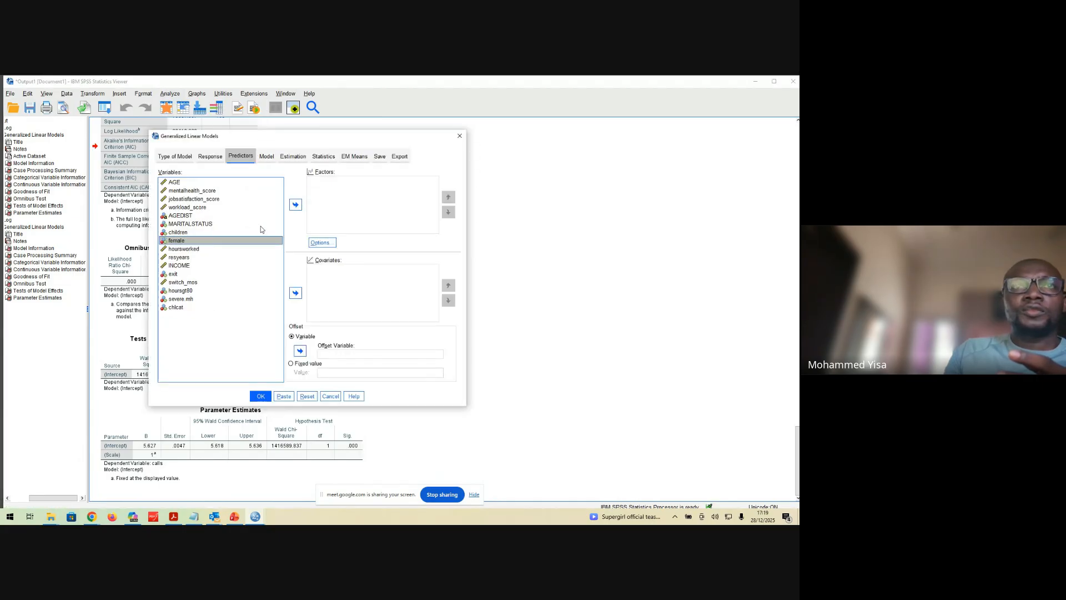
pyautogui.click(296, 206)
pyautogui.click(322, 242)
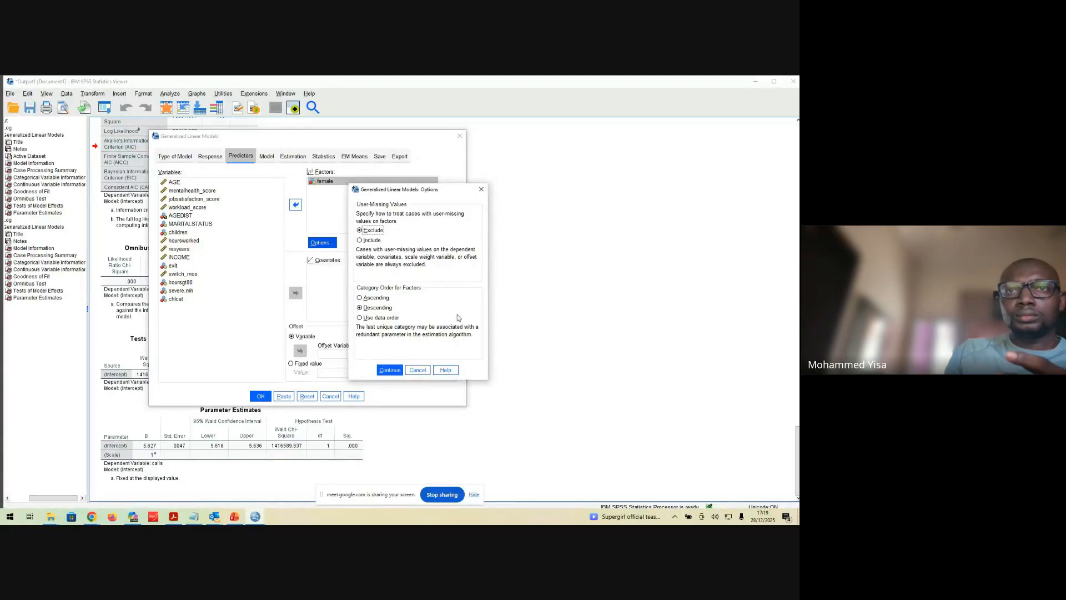
pyautogui.click(390, 370)
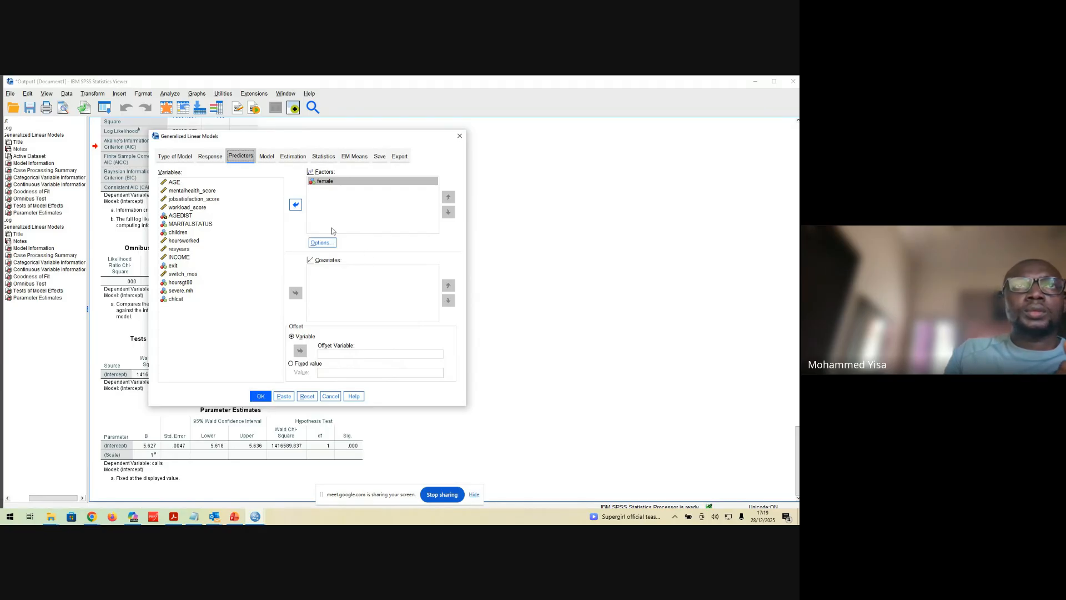
# Add female to the model as a main effect, keeping the intercept included, and check the factor selection
pyautogui.click(268, 156)
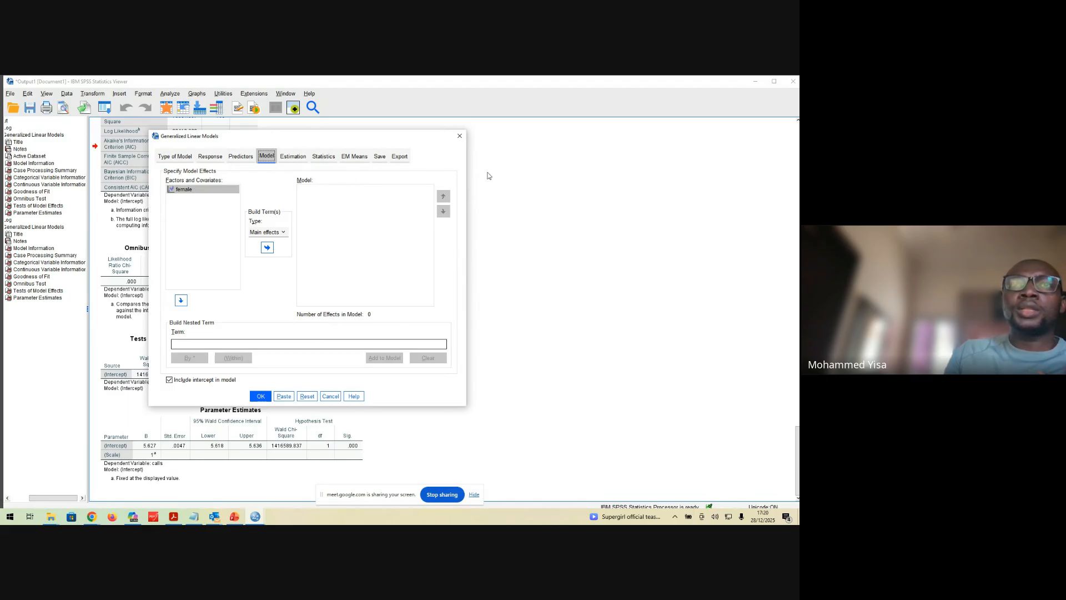
pyautogui.click(203, 190)
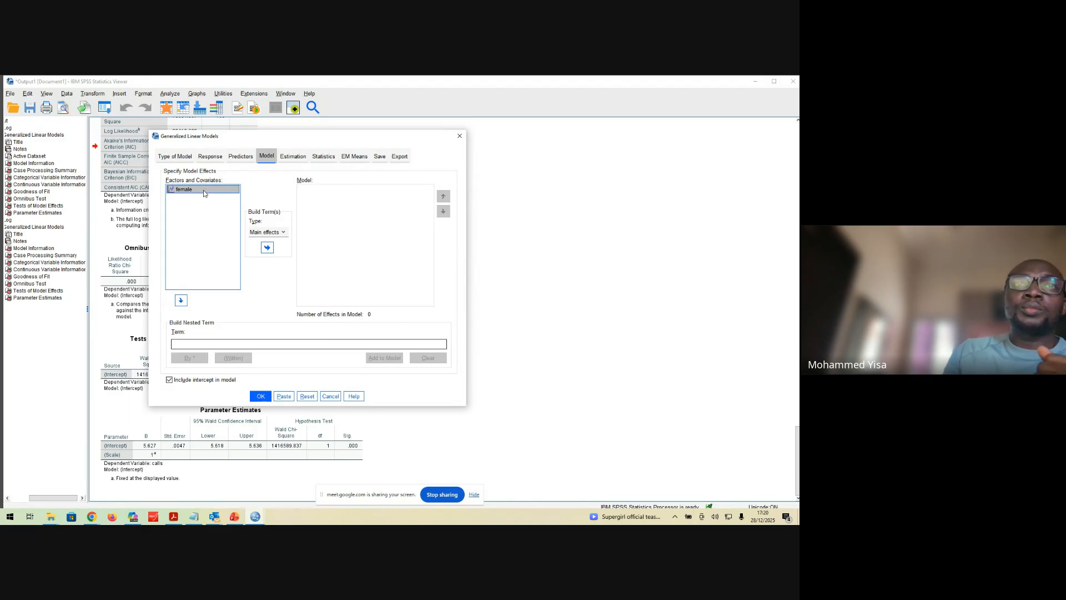
pyautogui.click(264, 250)
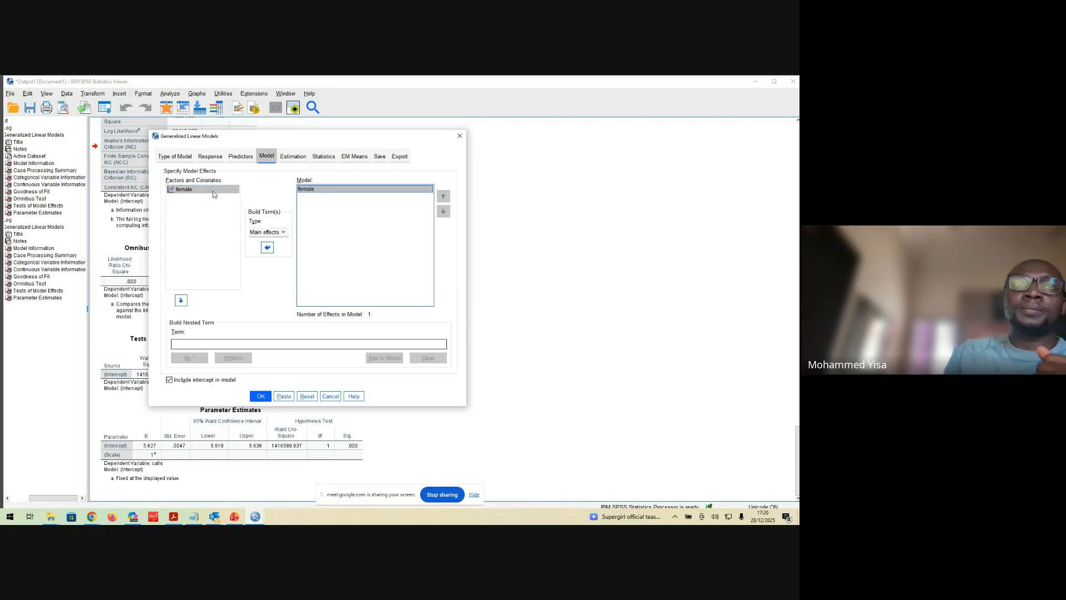
pyautogui.click(240, 156)
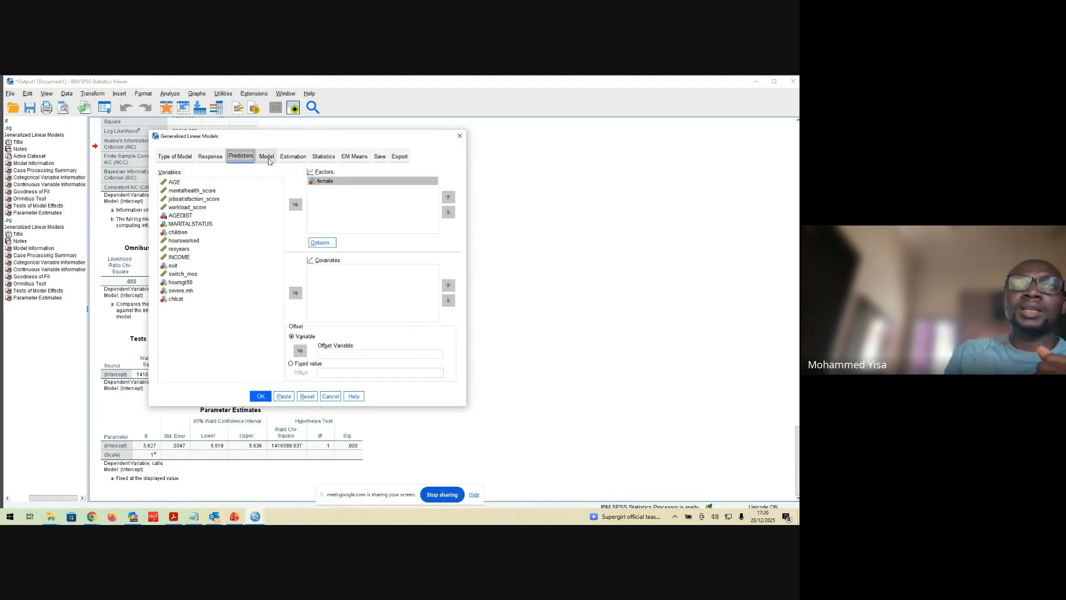
pyautogui.click(266, 157)
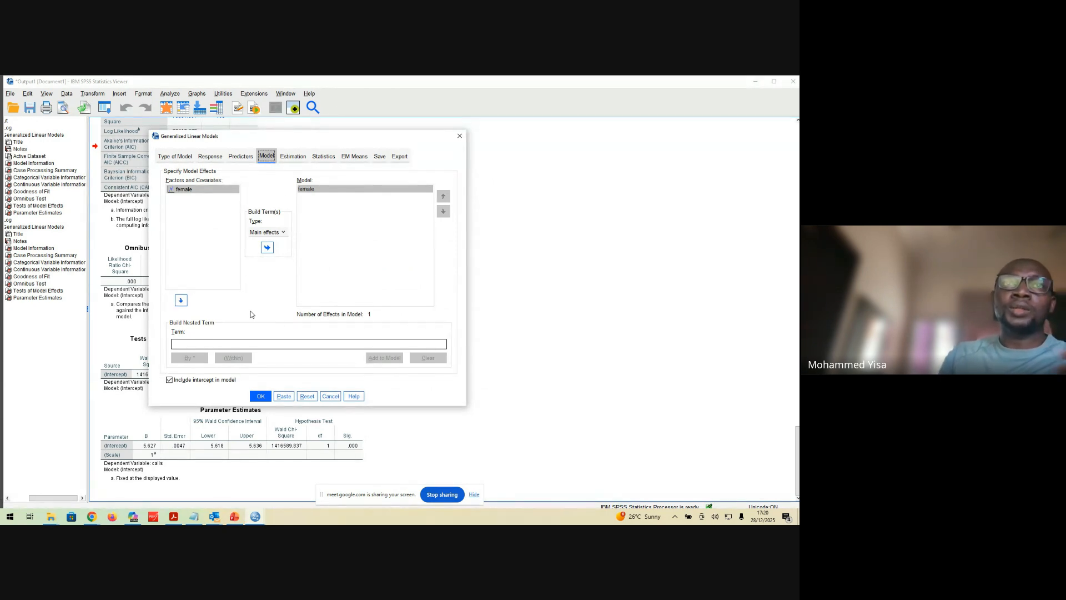
# Keep the estimation settings and include exponential parameter estimates in the printed statistics
pyautogui.click(287, 156)
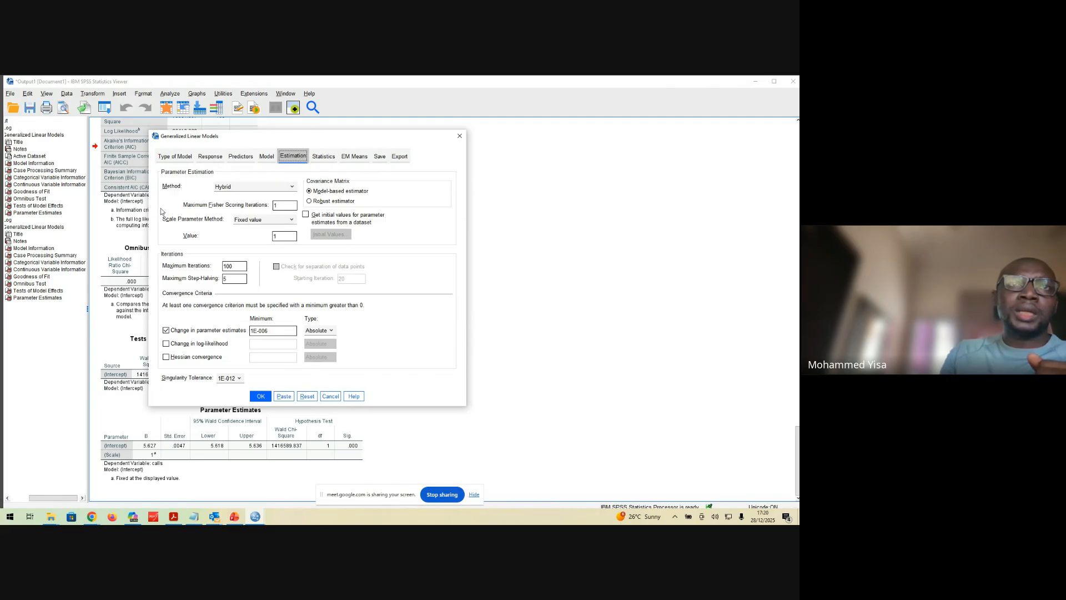
pyautogui.click(324, 158)
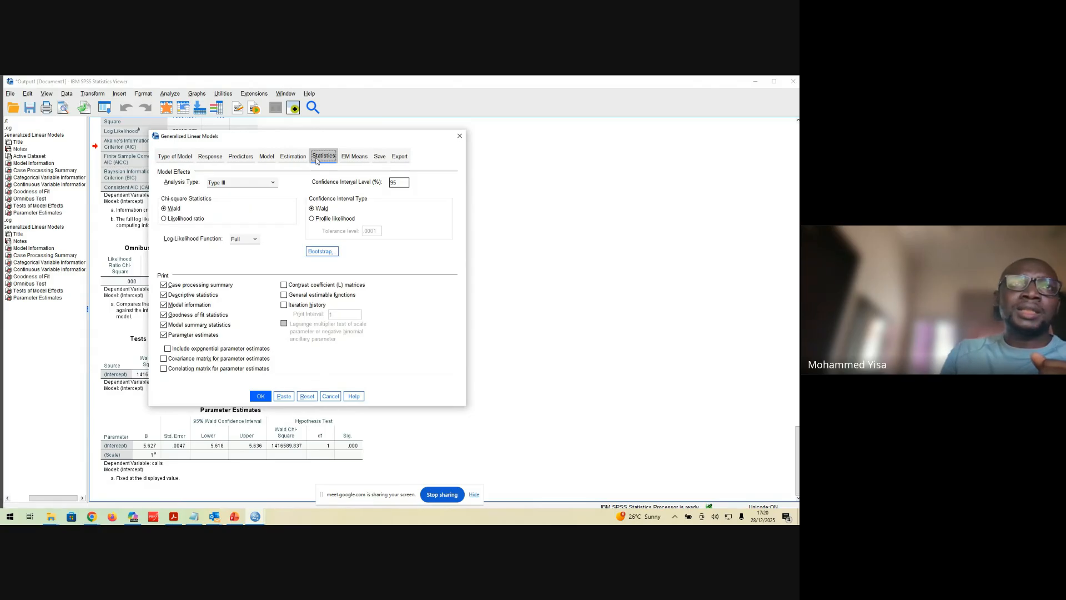
pyautogui.click(169, 349)
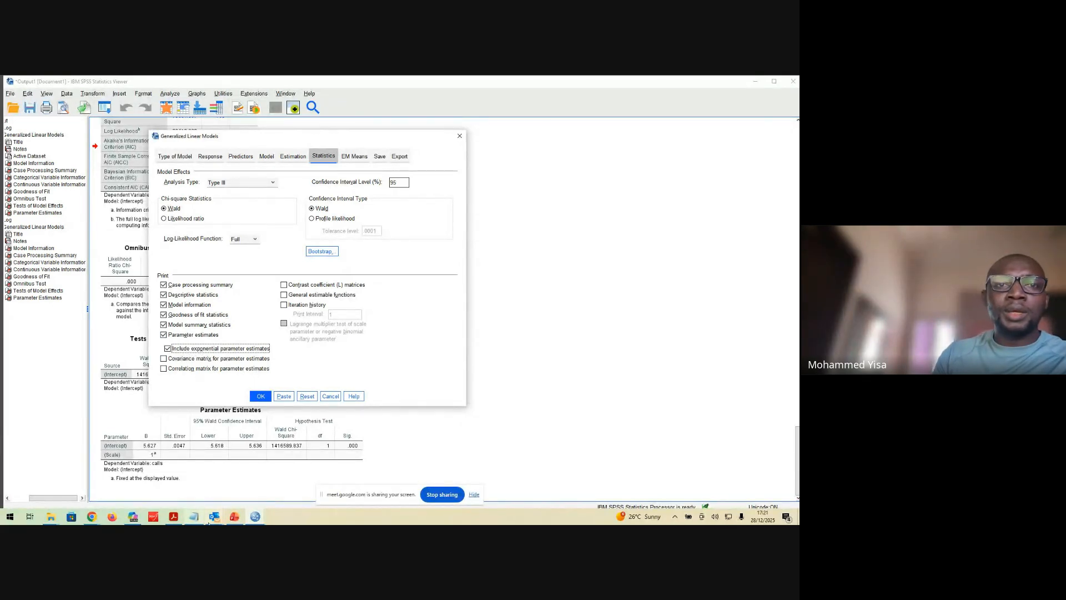
# Consult the Regression methods overview slide in PowerPoint and return to the Generalized Linear Models setup in SPSS
pyautogui.click(237, 518)
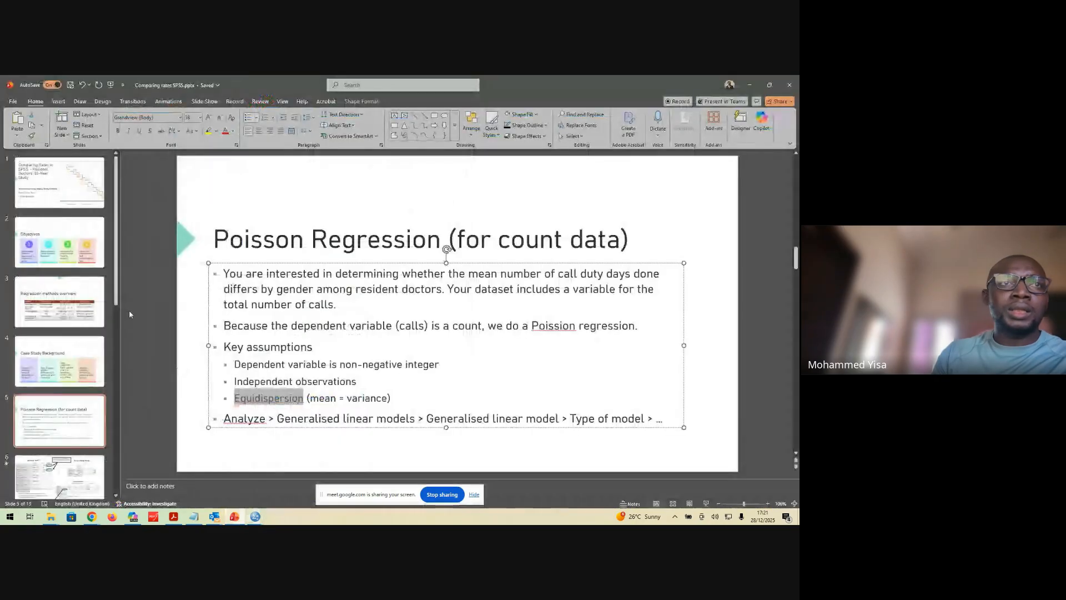
pyautogui.click(85, 325)
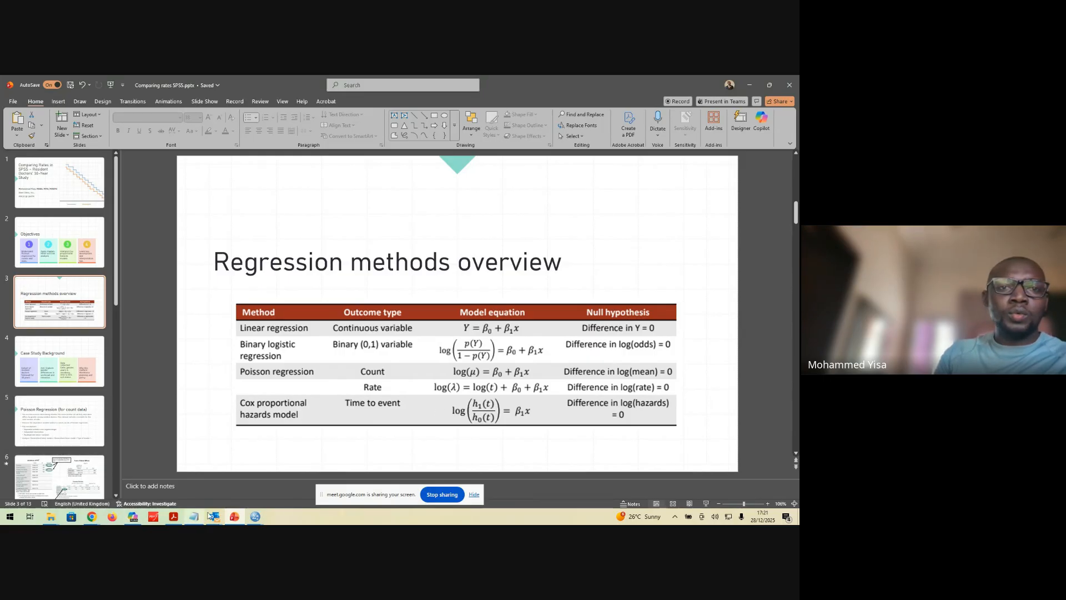
pyautogui.moveTo(255, 517)
pyautogui.click(248, 472)
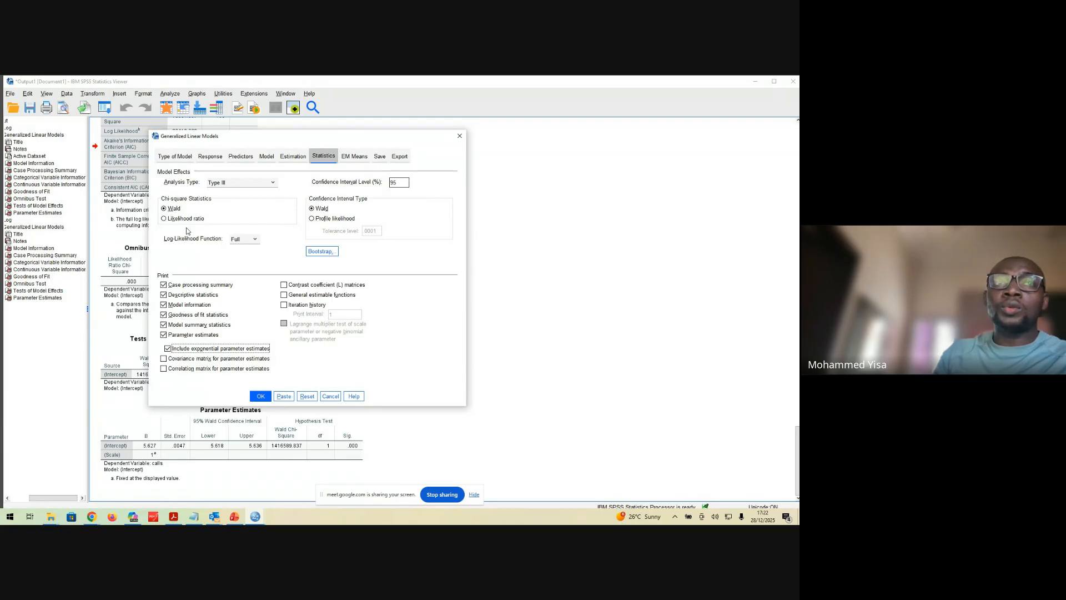
# Run the Poisson model and review its Categorical Variable Information, Continuous Variable Information and Goodness of Fit tables
pyautogui.click(261, 396)
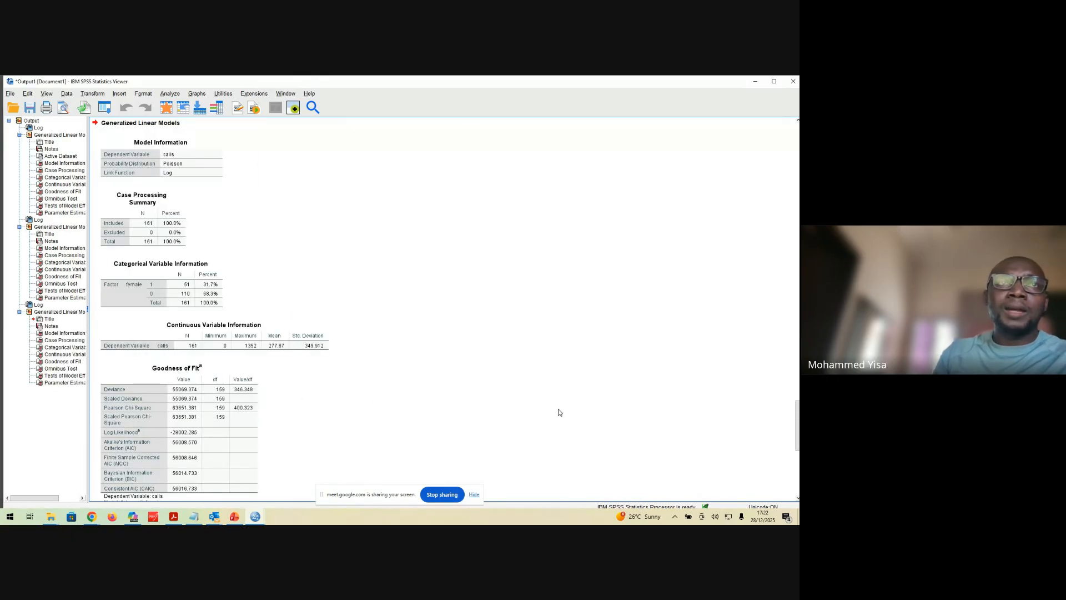
pyautogui.scroll(-6, 391, 411)
pyautogui.scroll(4, 392, 399)
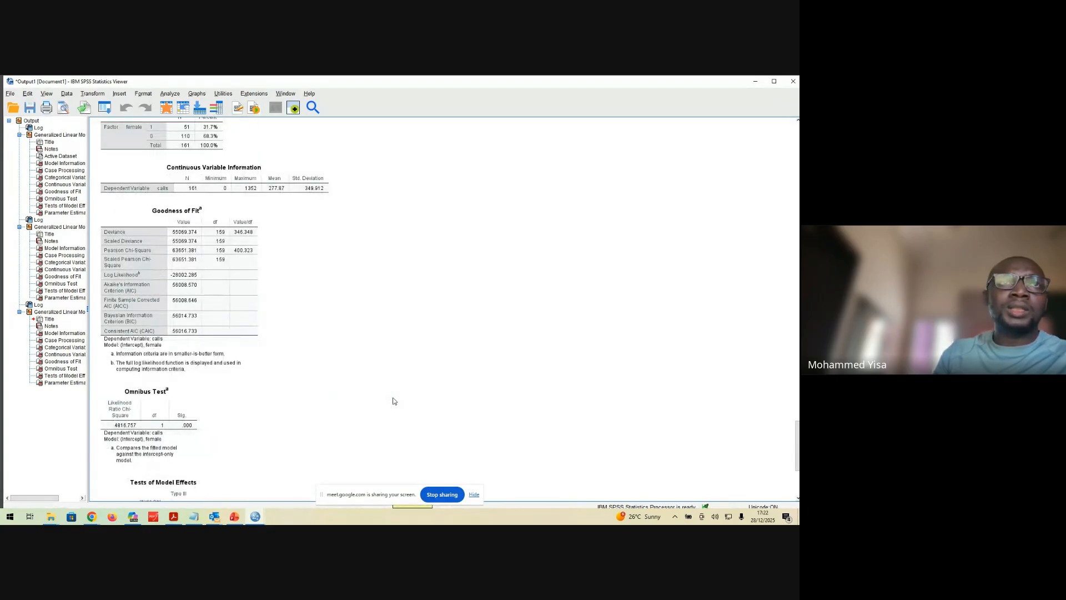
pyautogui.scroll(3, 393, 401)
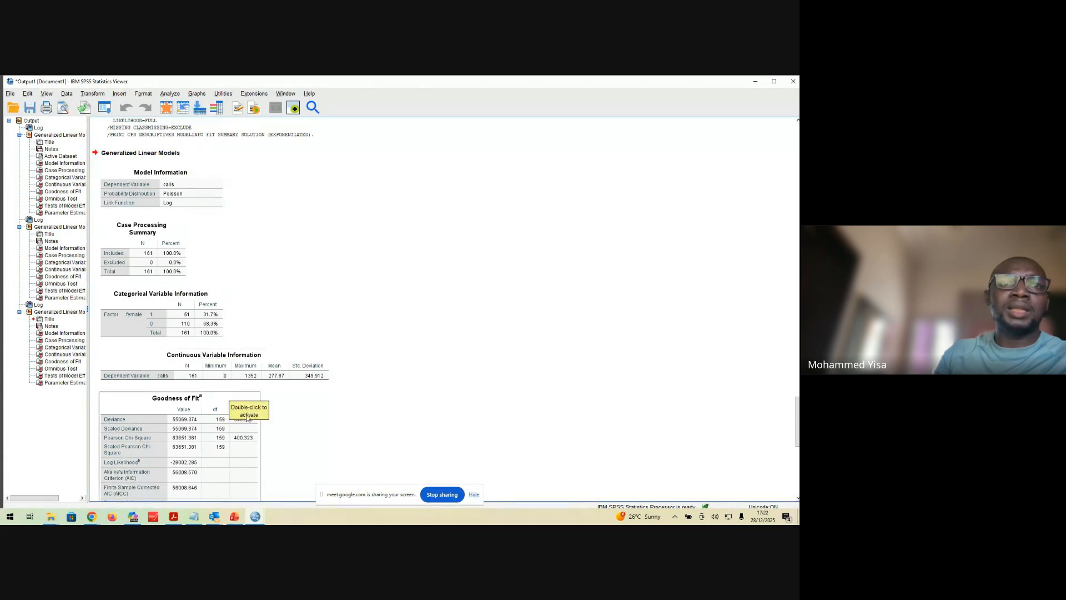
pyautogui.scroll(-5, 277, 448)
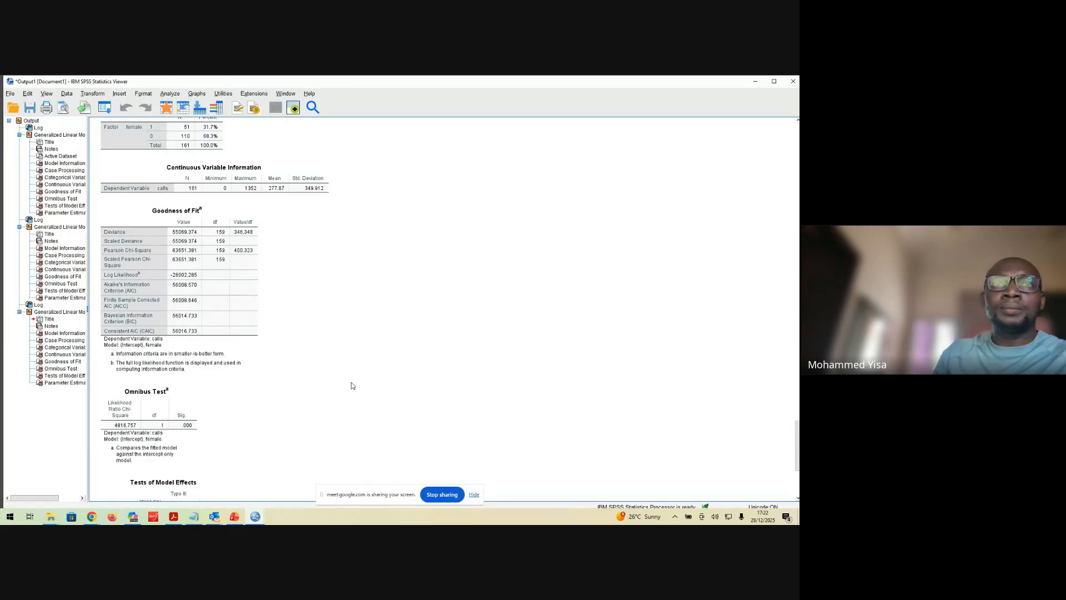
pyautogui.scroll(-3, 352, 383)
pyautogui.scroll(3, 352, 382)
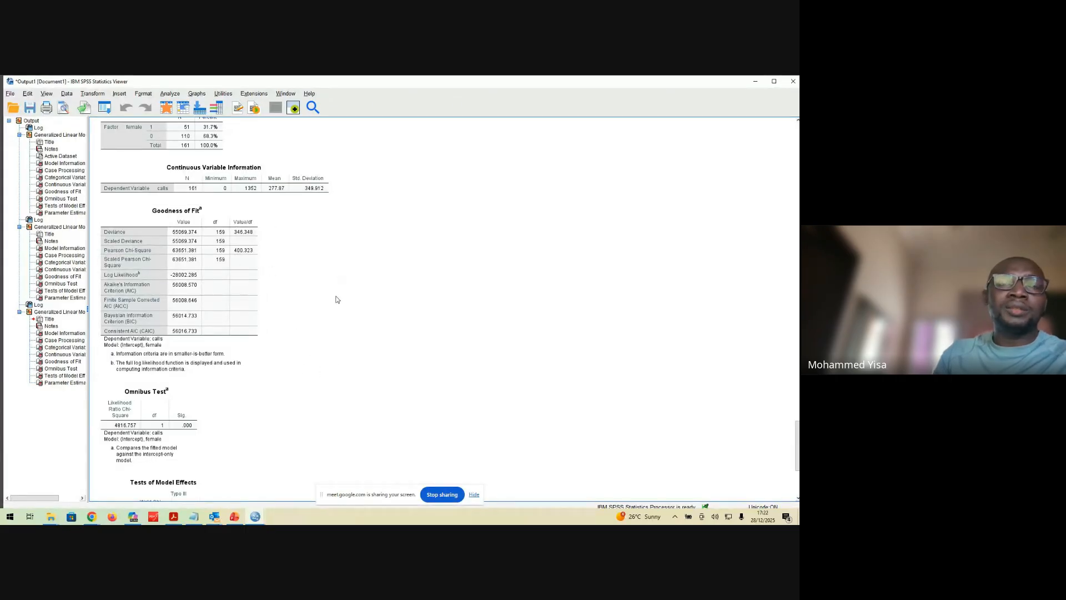
# Examine the new model's Omnibus Test, Tests of Model Effects and Parameter Estimates tables, including the Exp(B) column for female
pyautogui.scroll(-3, 332, 320)
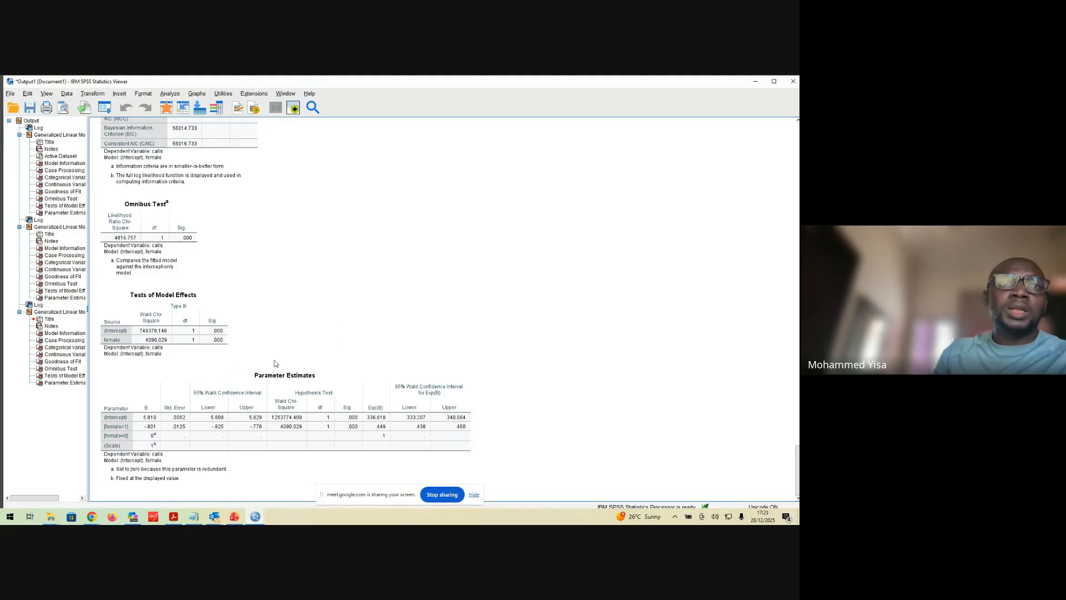
pyautogui.click(207, 317)
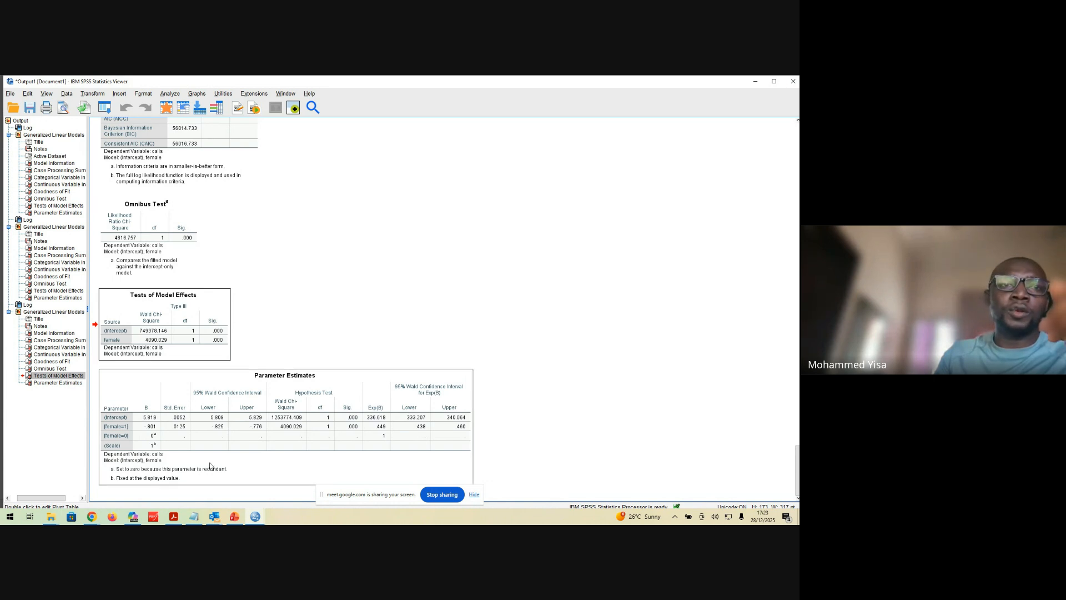
pyautogui.click(239, 385)
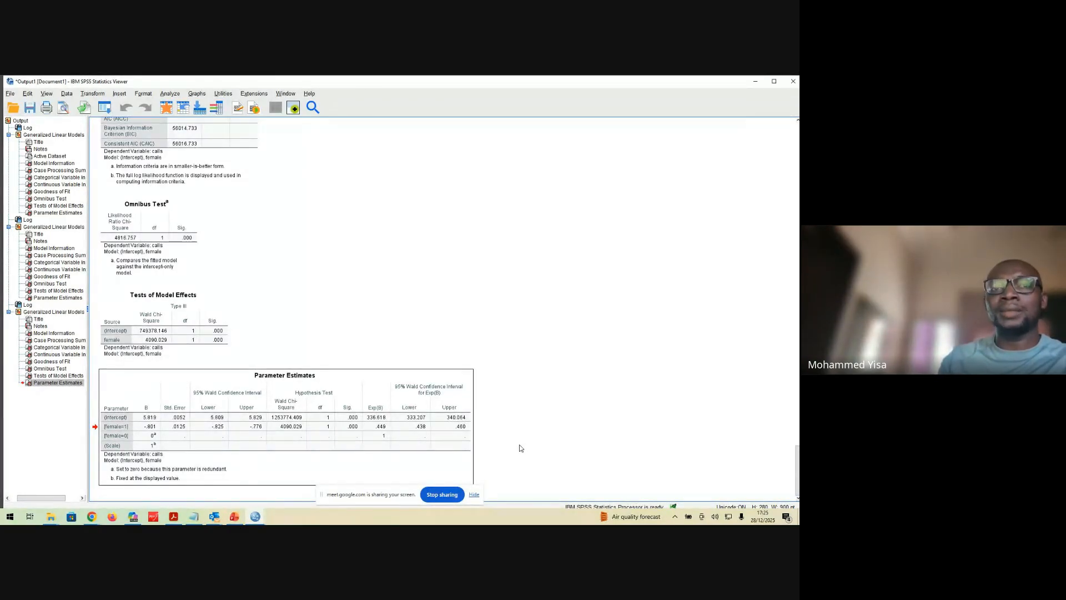
# Switch to PowerPoint, start the slide show from Regression methods overview and advance to the Goodness of Fit and Parameter Estimates slide
pyautogui.click(234, 516)
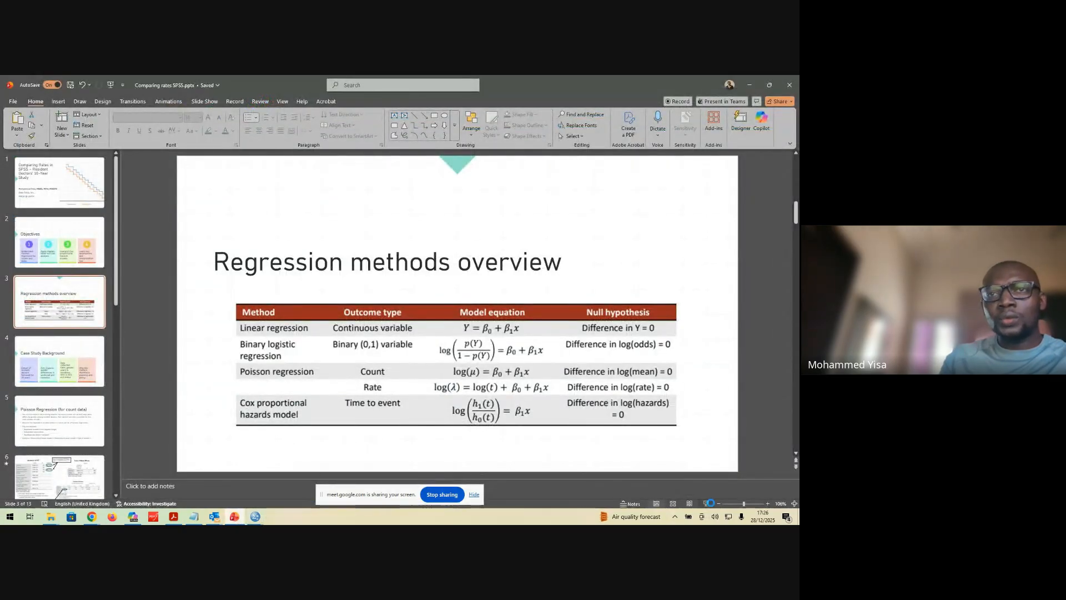
pyautogui.click(706, 503)
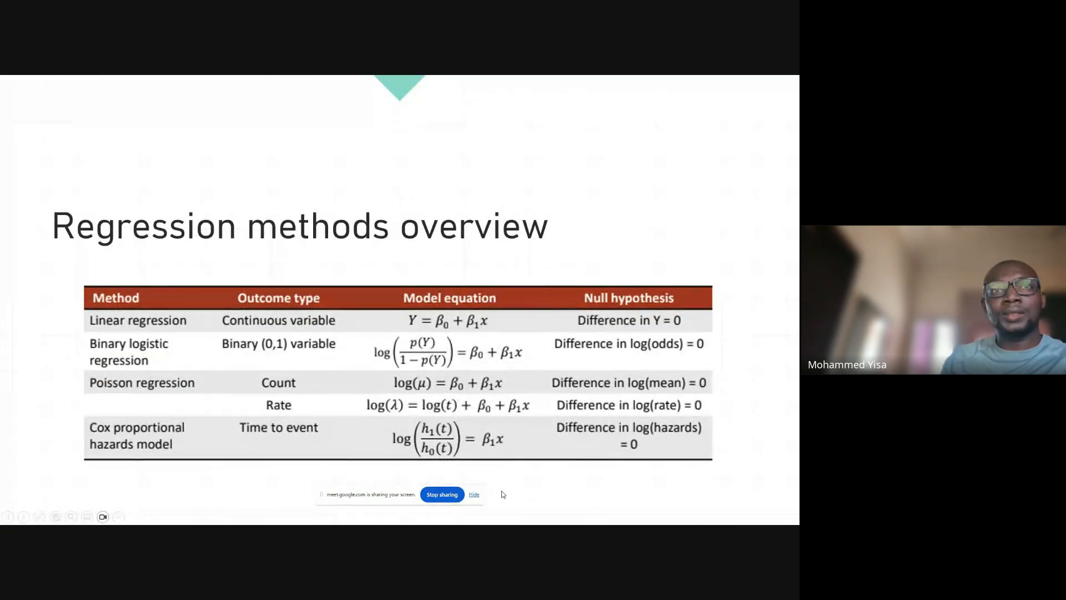
pyautogui.press('Right')
pyautogui.press('Right')
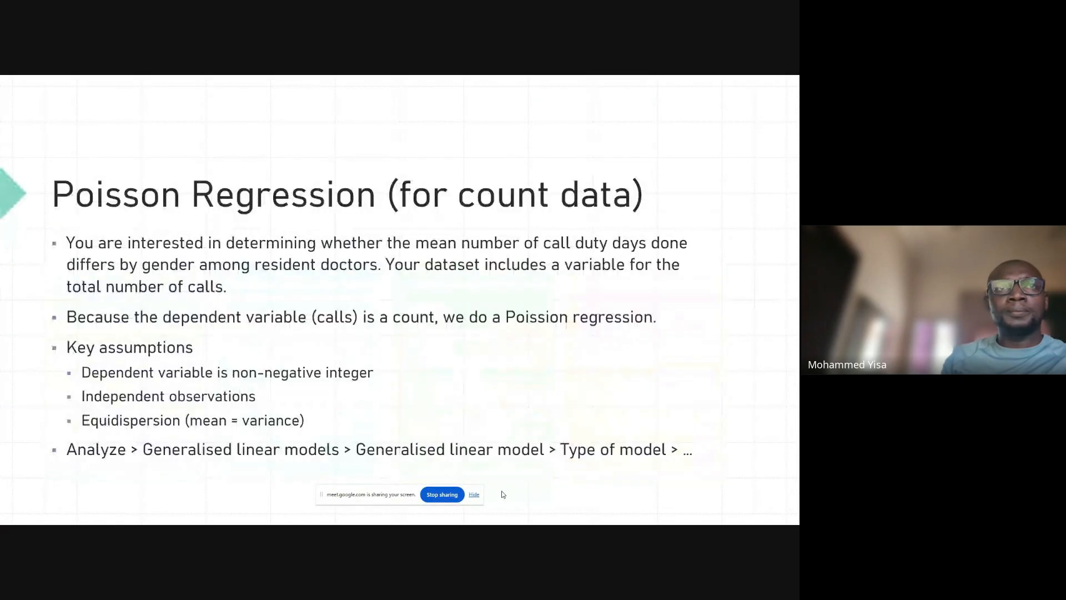
pyautogui.press('Right')
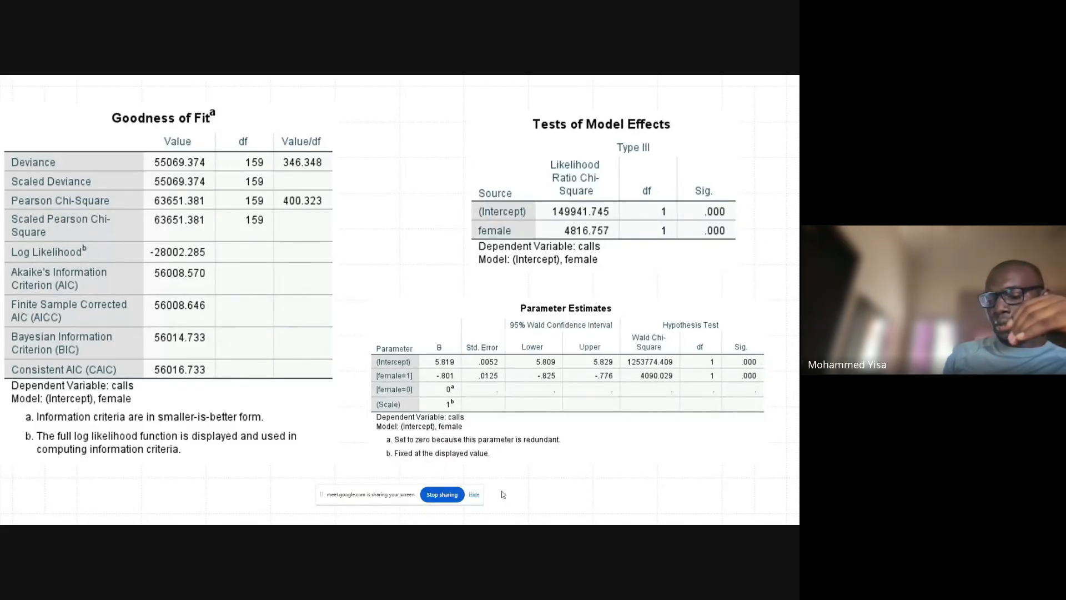
pyautogui.press('Right')
pyautogui.press('Left')
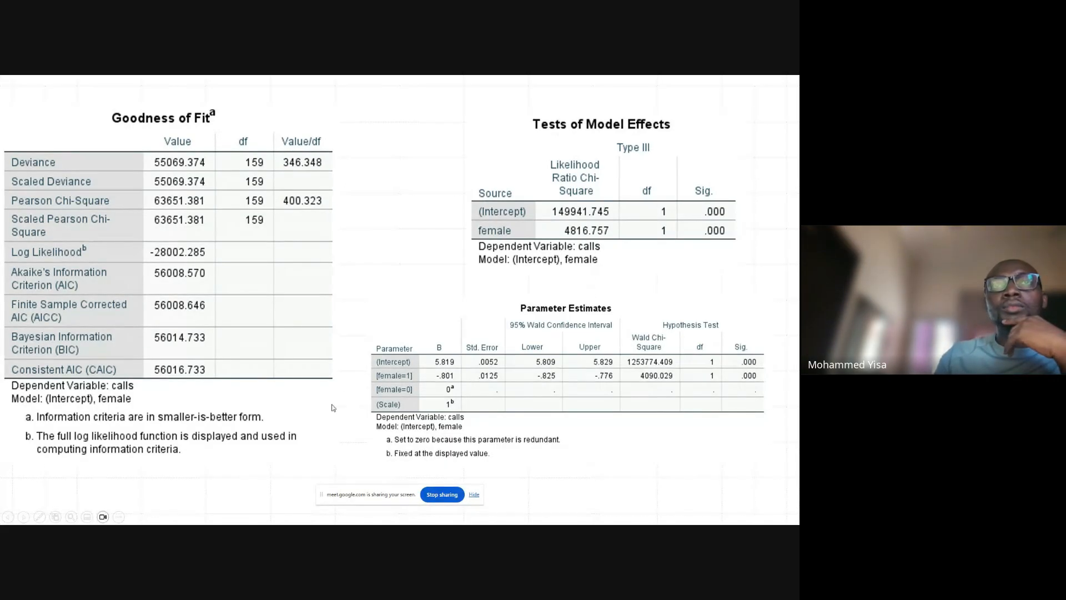
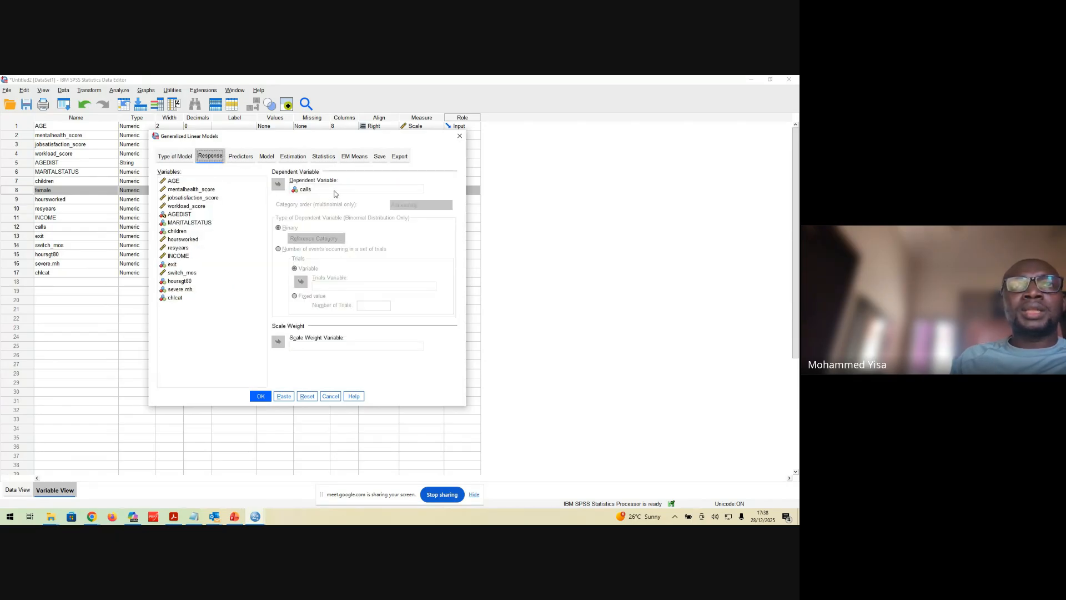
# Assign resyears as the offset variable among the predictors of the Poisson model of calls
pyautogui.click(244, 160)
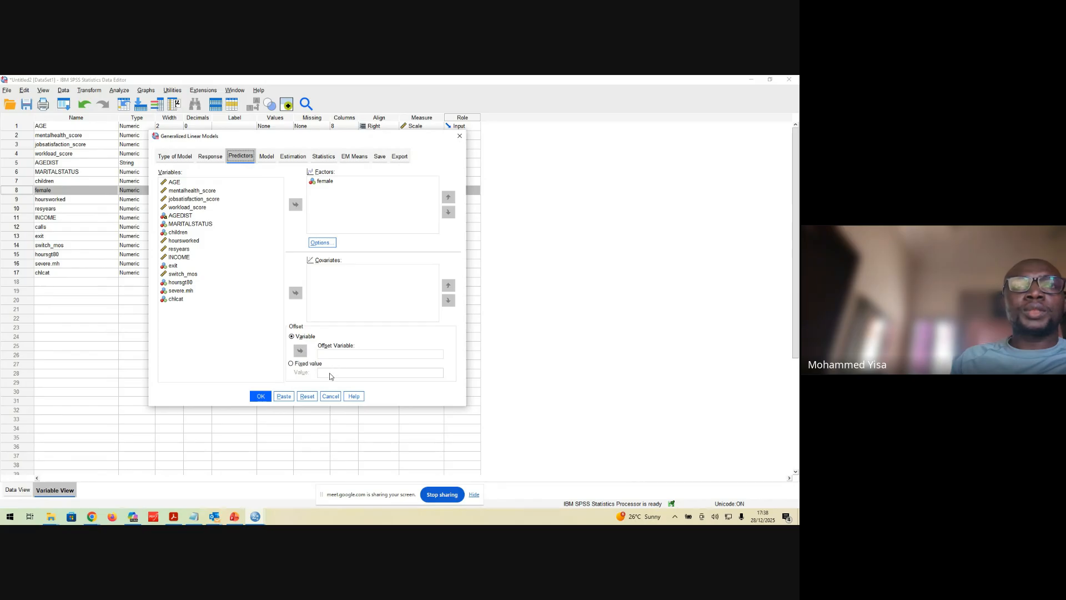
pyautogui.click(305, 339)
pyautogui.click(324, 355)
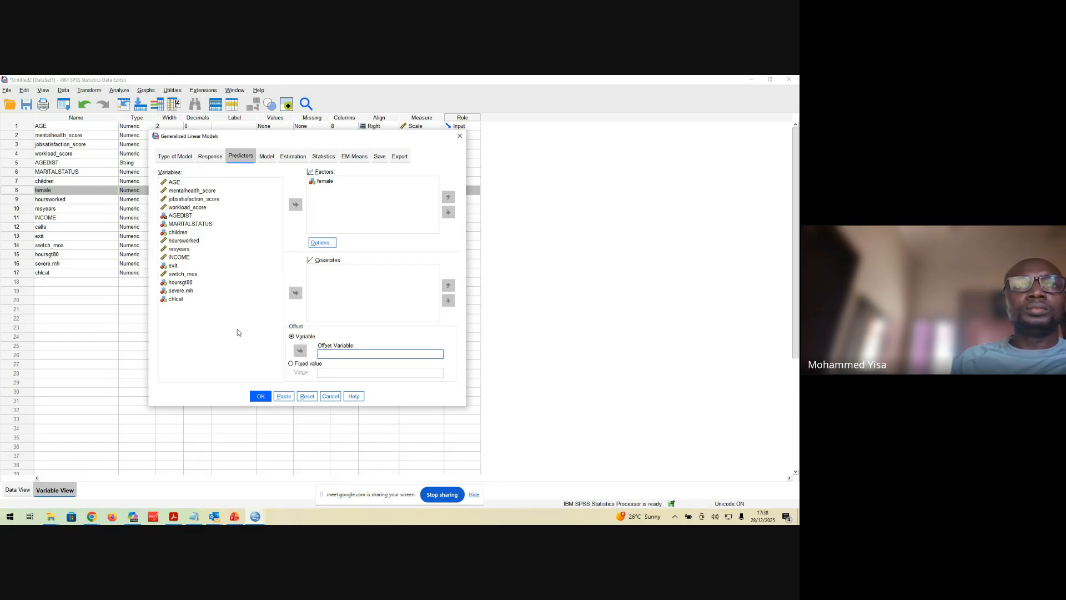
pyautogui.click(181, 249)
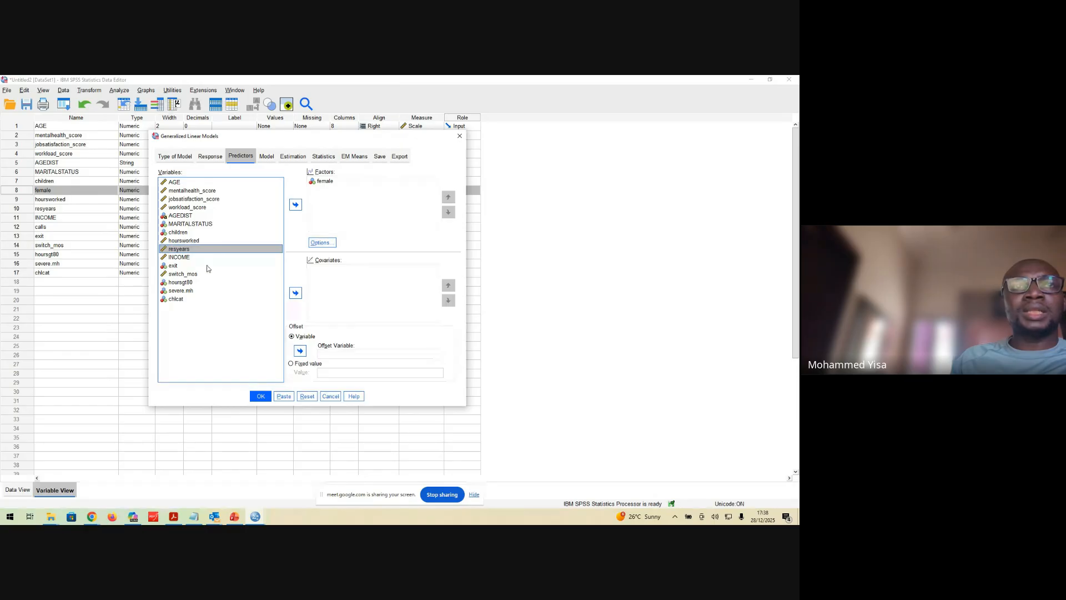
pyautogui.click(300, 350)
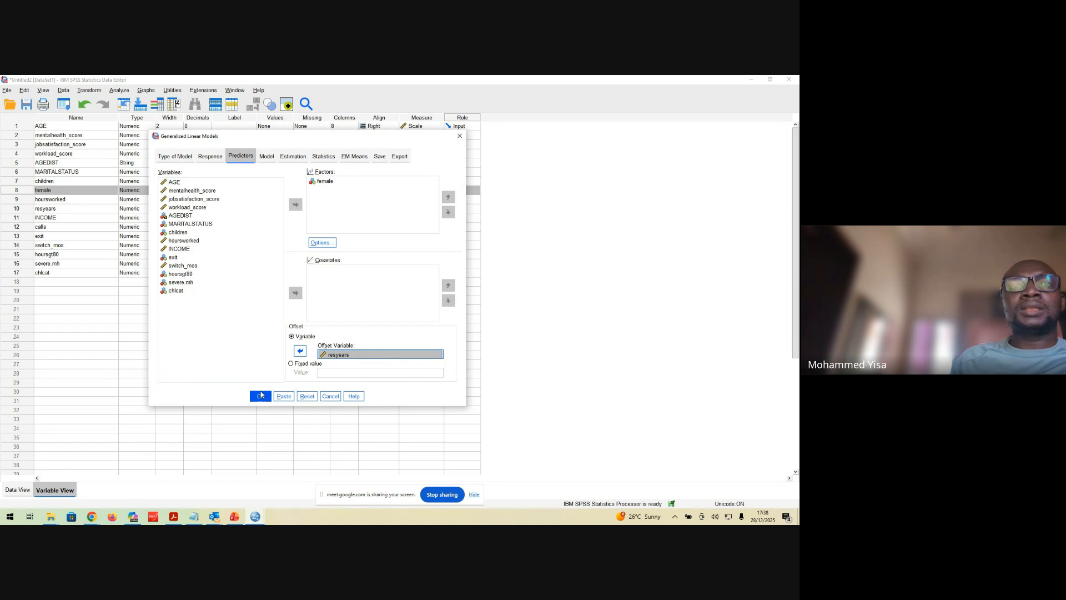
# Check the model, estimation and statistics settings, and run the Poisson model with the resyears offset
pyautogui.click(267, 156)
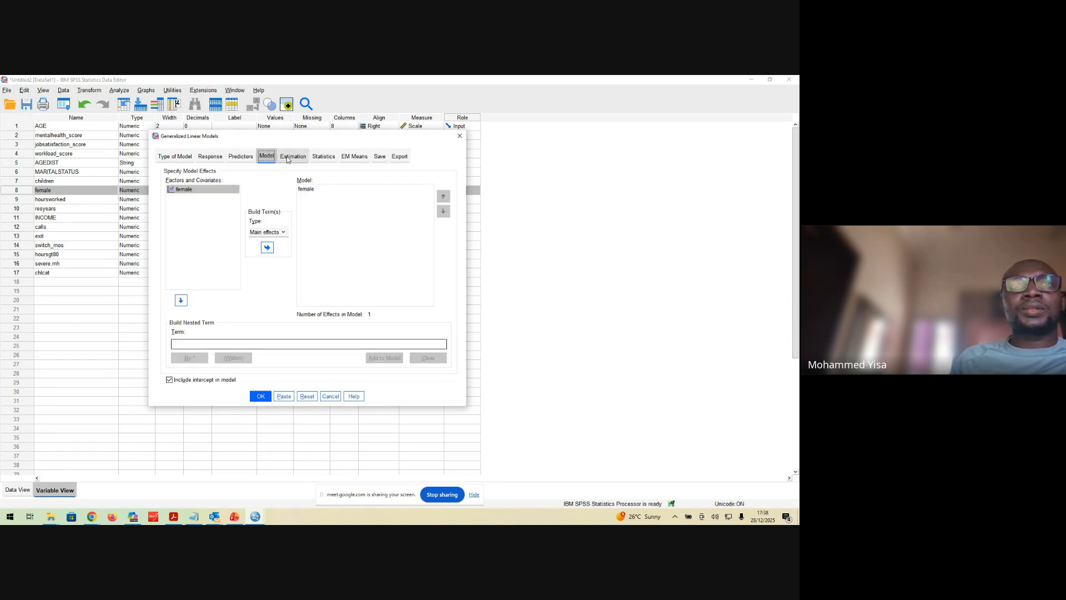
pyautogui.click(287, 158)
pyautogui.click(325, 158)
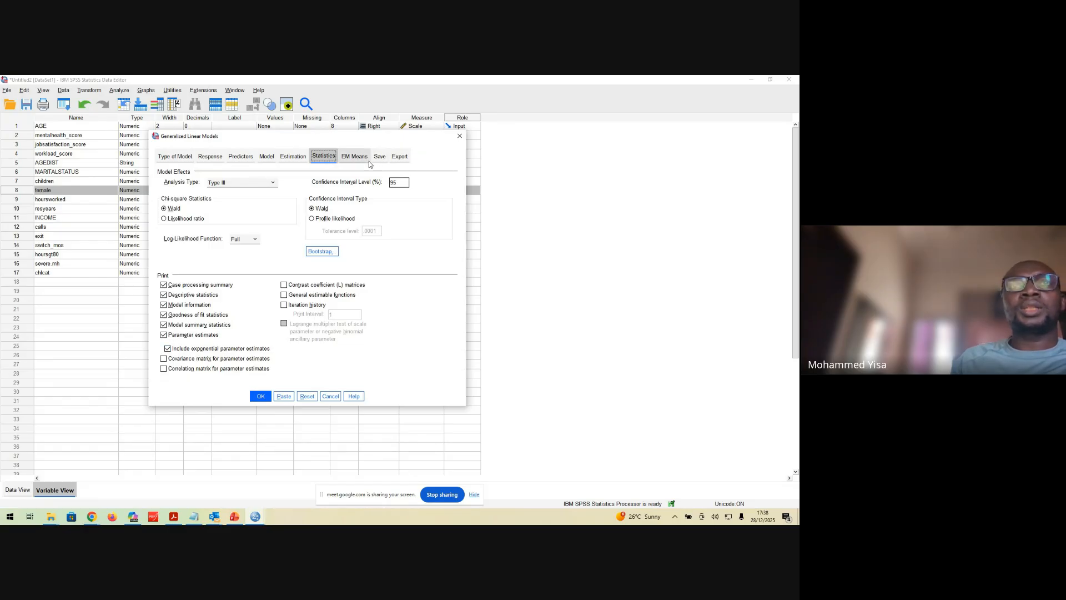
pyautogui.click(259, 396)
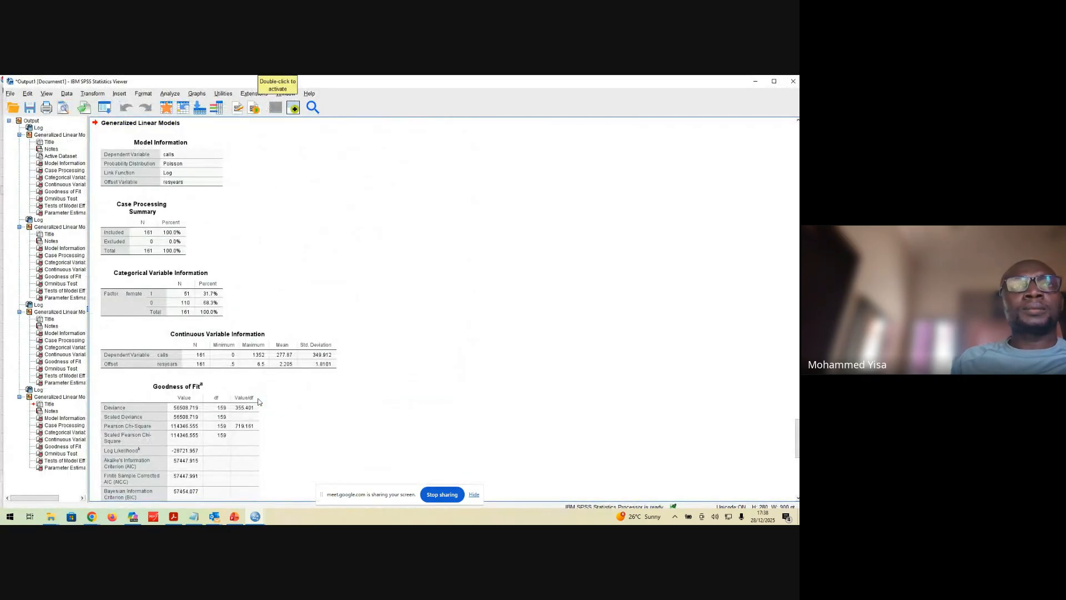
# Examine the offset model's output, from Model Information and Continuous Variable Information through Goodness of Fit to Parameter Estimates
pyautogui.click(168, 126)
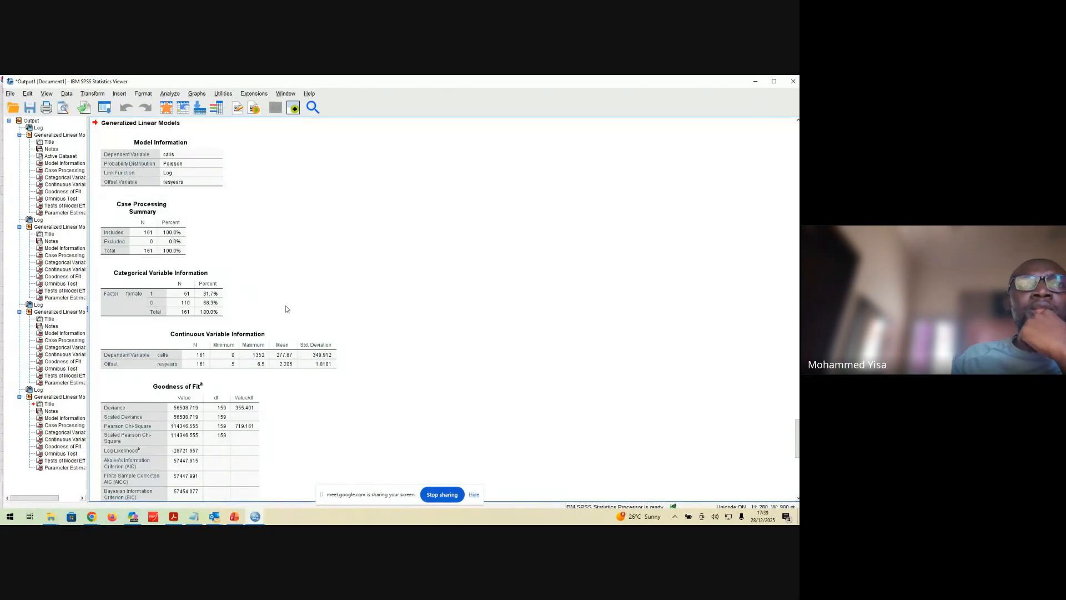
pyautogui.scroll(-3, 305, 298)
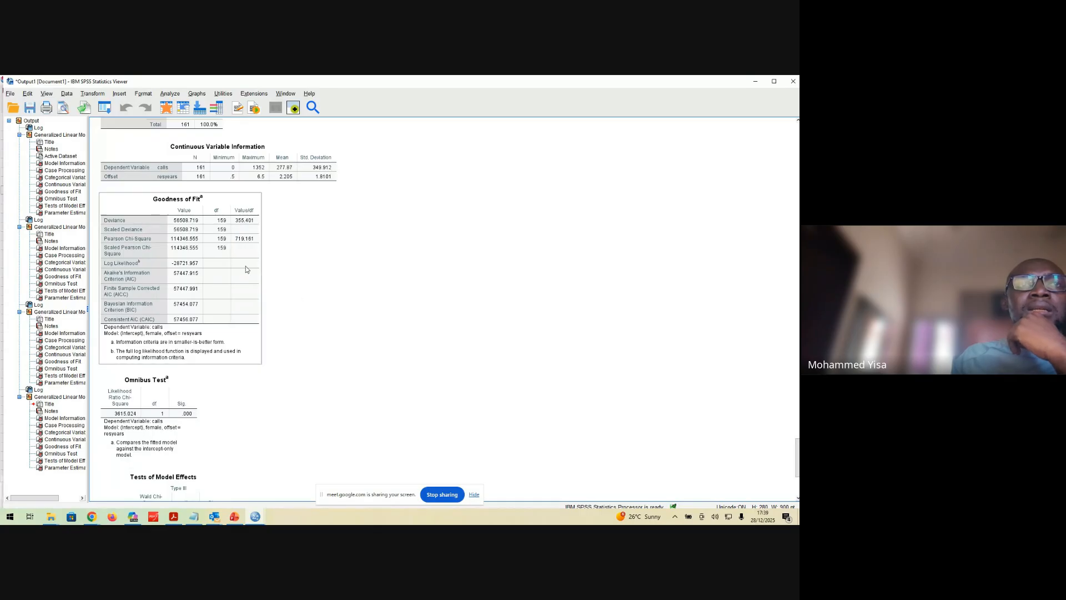
pyautogui.scroll(3, 246, 267)
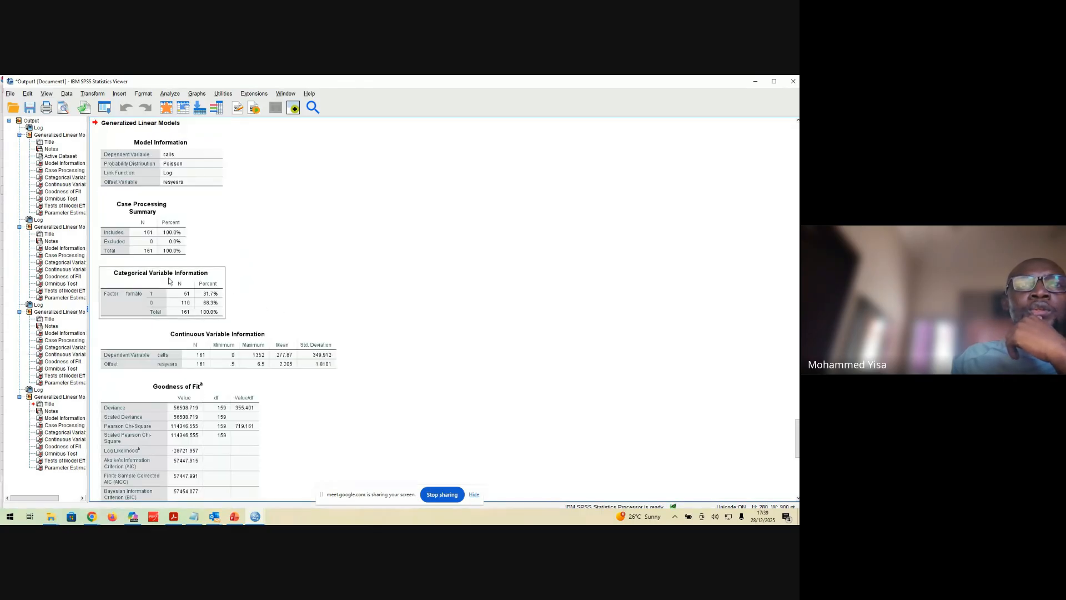
pyautogui.scroll(-3, 429, 304)
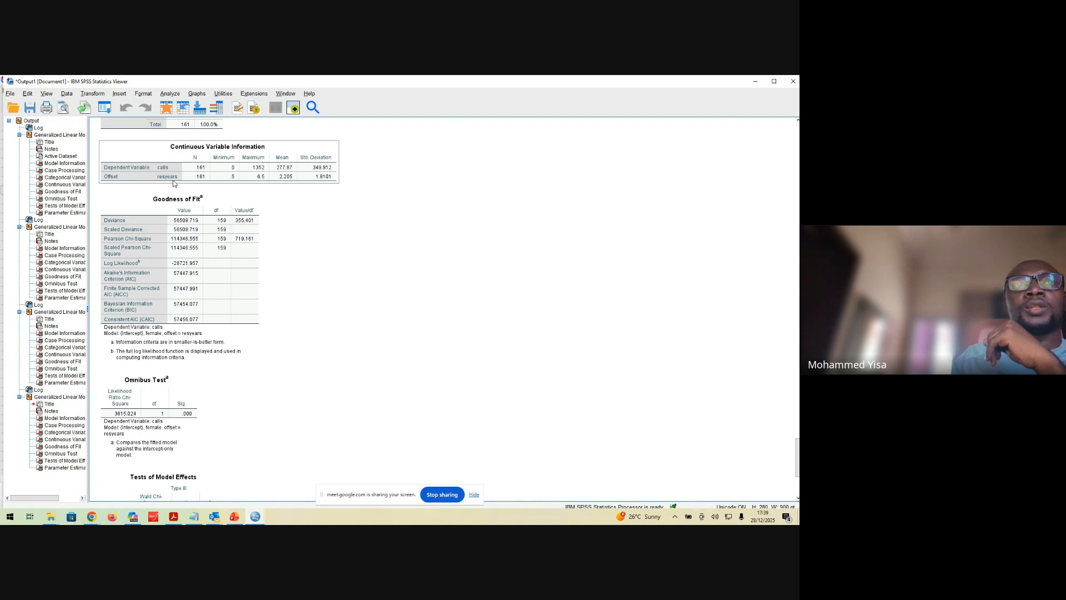
pyautogui.click(202, 255)
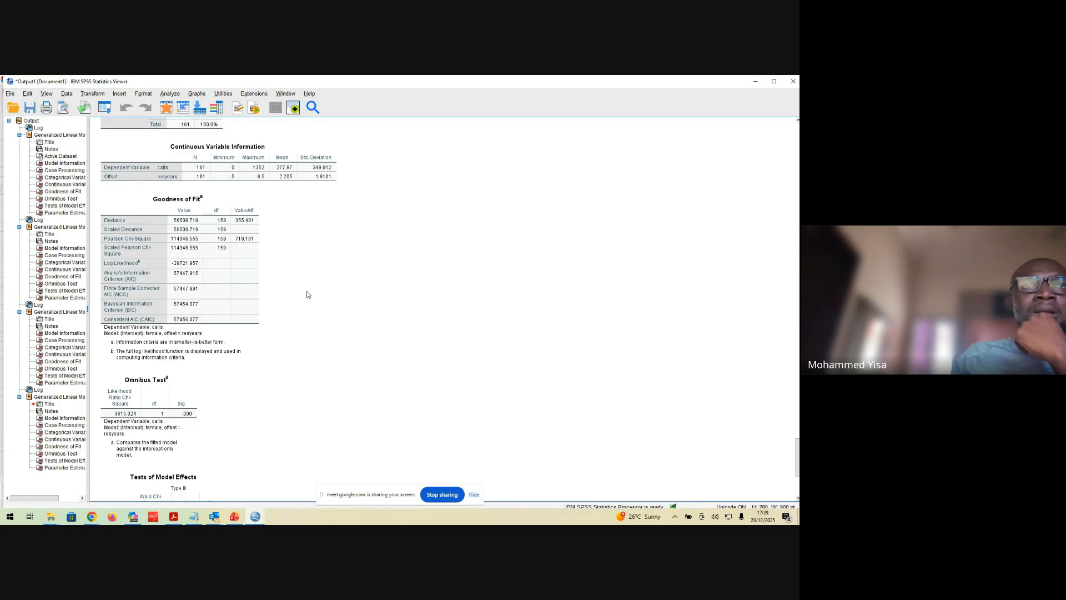
pyautogui.click(217, 206)
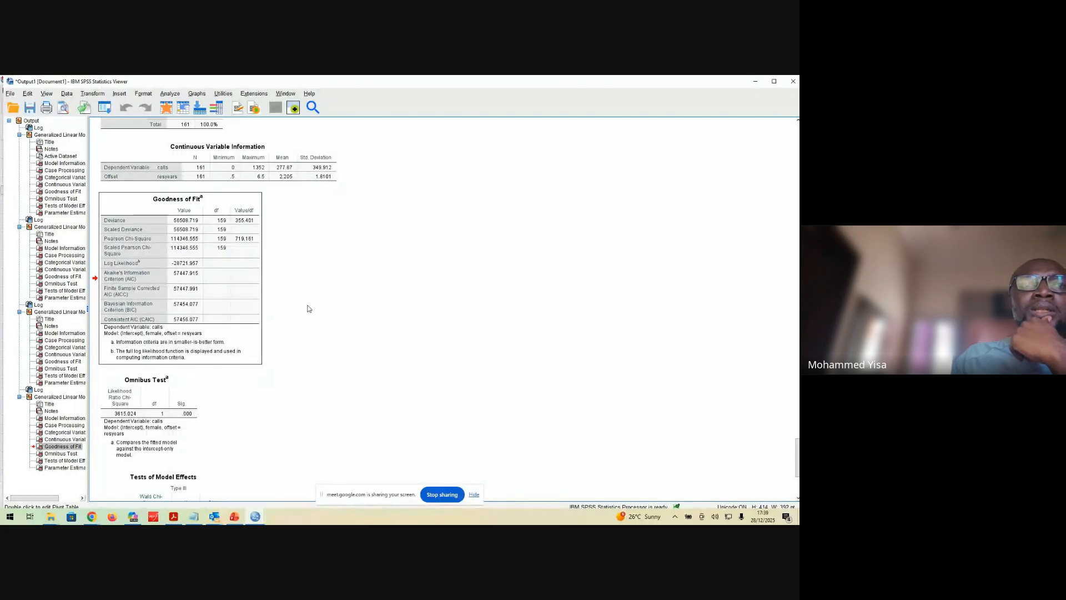
pyautogui.scroll(-3, 308, 309)
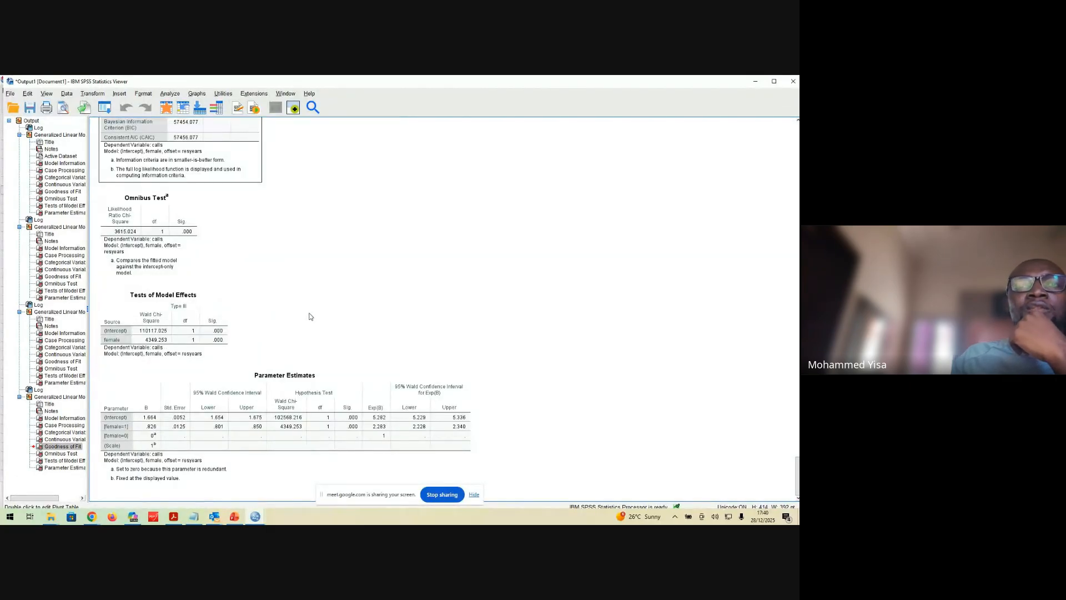
pyautogui.click(202, 410)
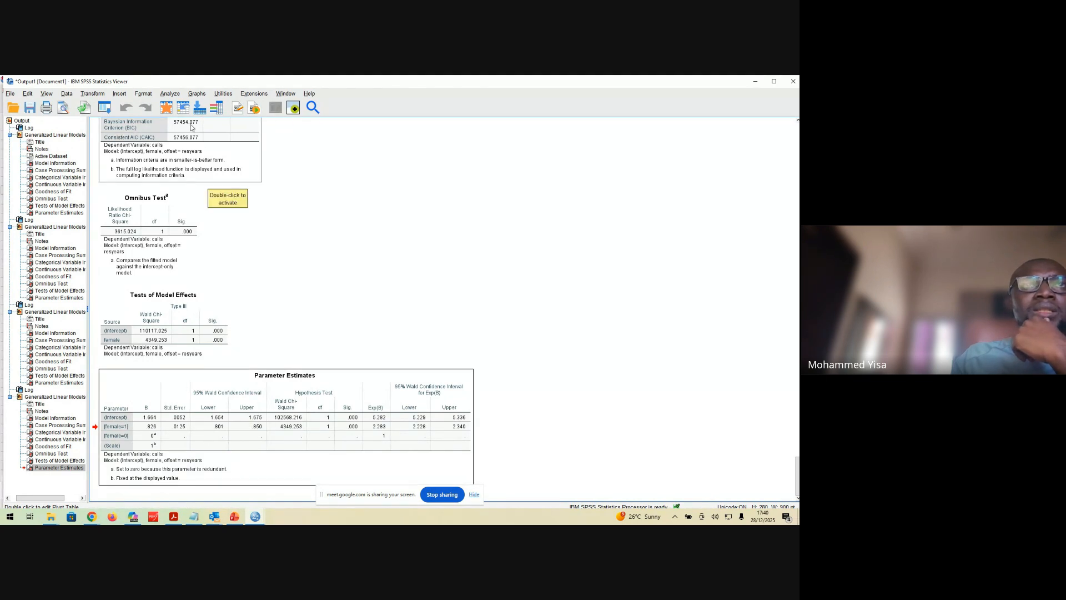
# Reopen the Generalized Linear Models setup and set the category order for the factor female to Ascending
pyautogui.click(171, 94)
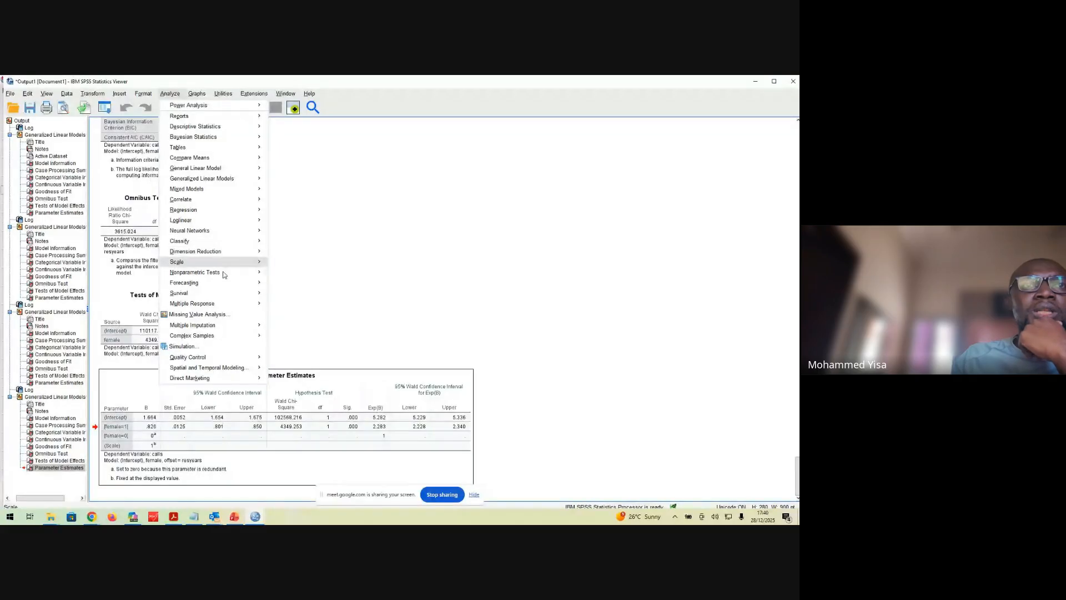
pyautogui.moveTo(222, 292)
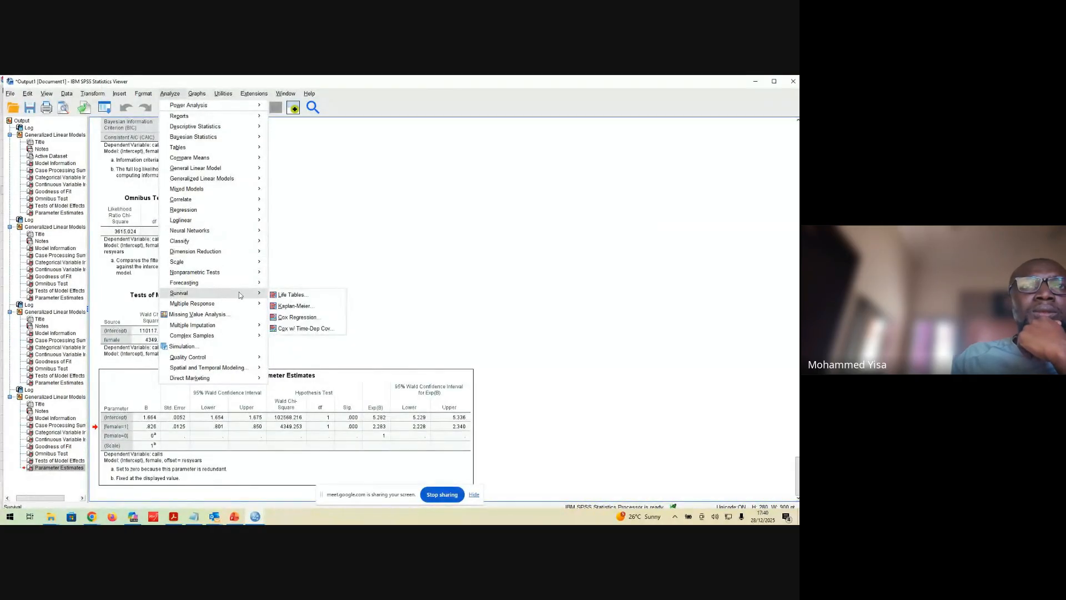
pyautogui.moveTo(240, 184)
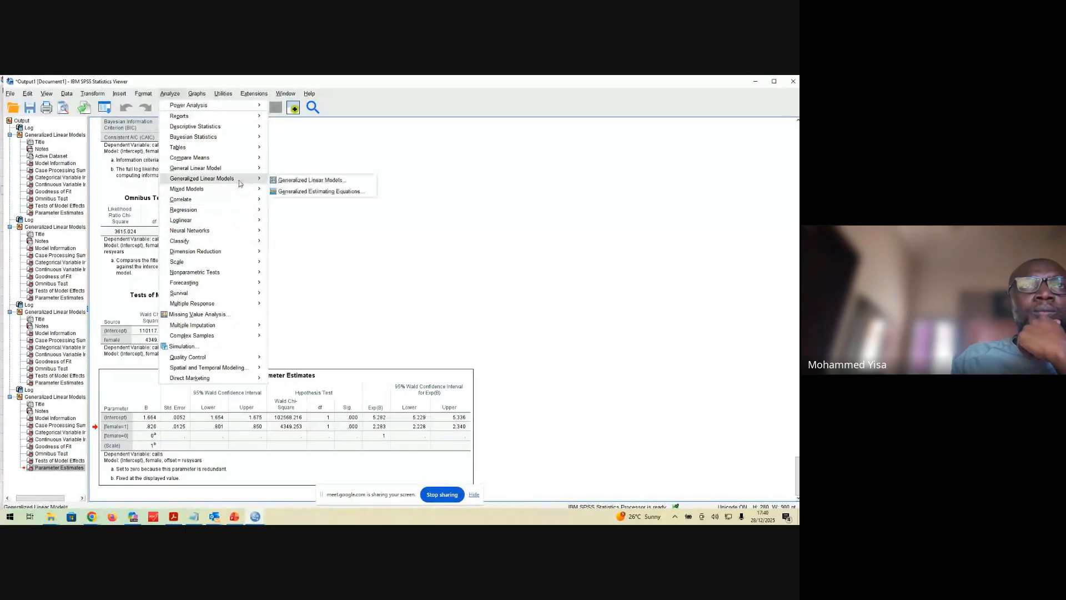
pyautogui.click(300, 180)
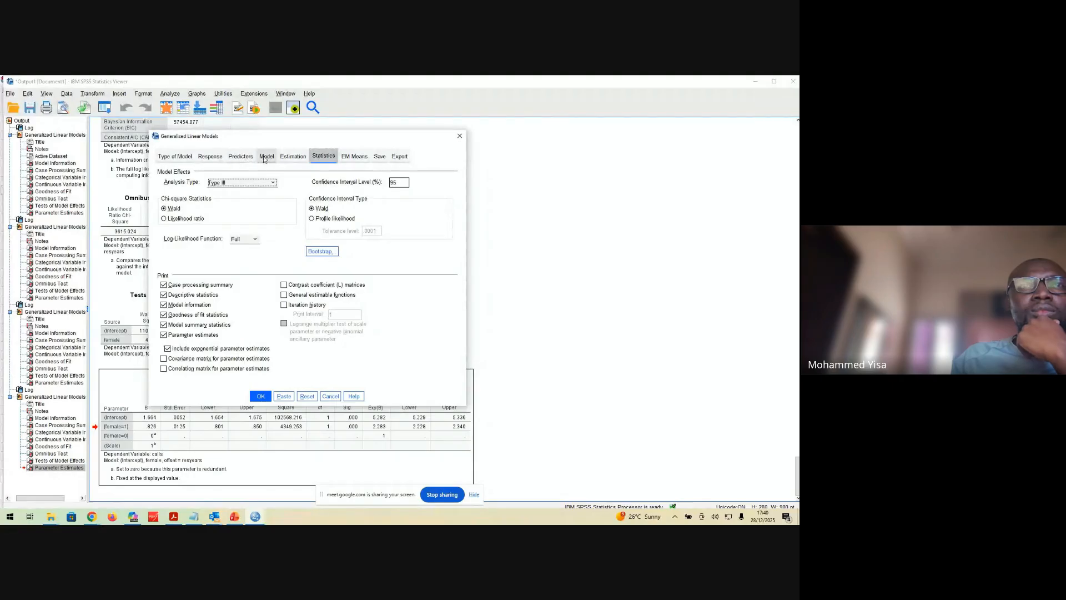
pyautogui.click(241, 157)
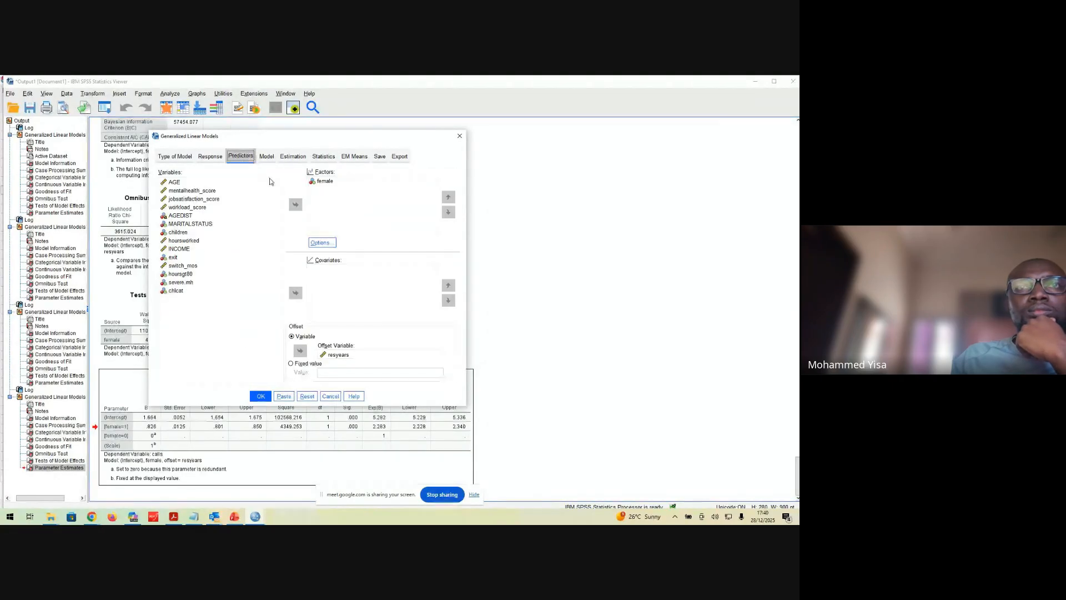
pyautogui.click(326, 181)
pyautogui.click(323, 243)
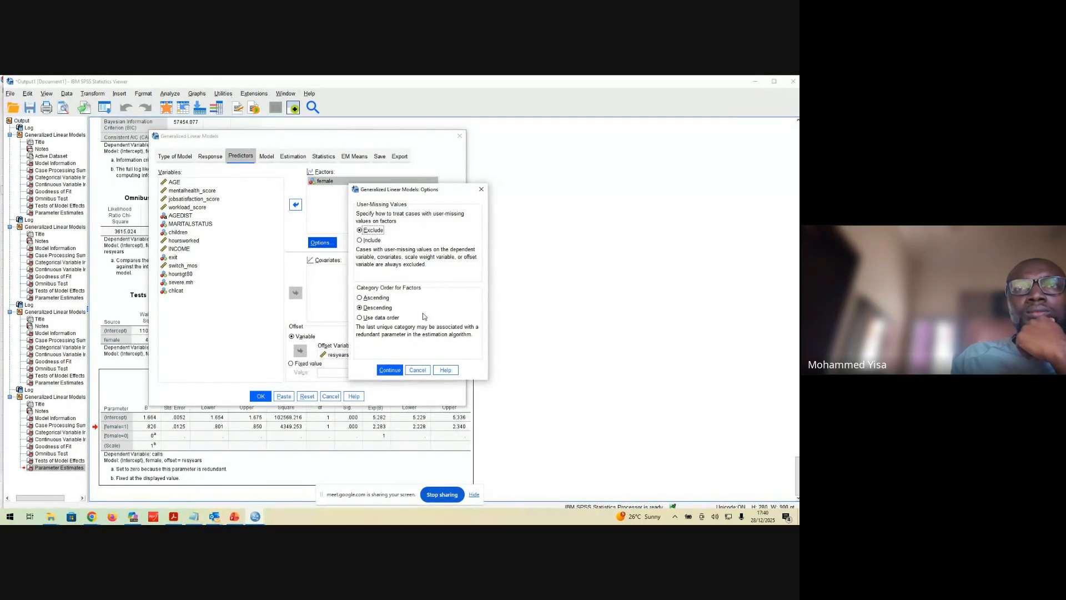
pyautogui.click(385, 299)
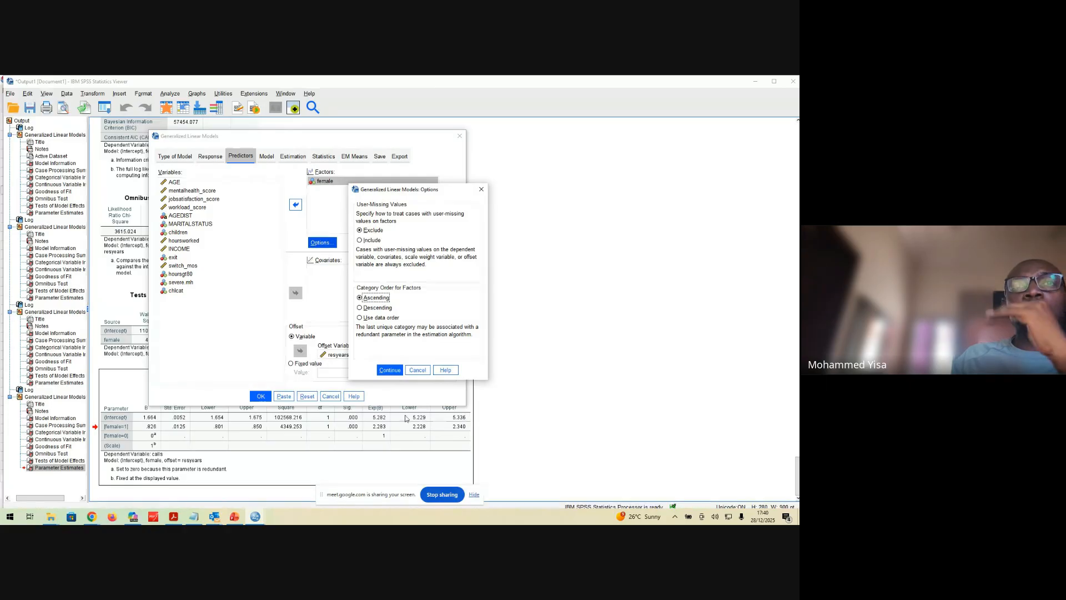
pyautogui.click(393, 373)
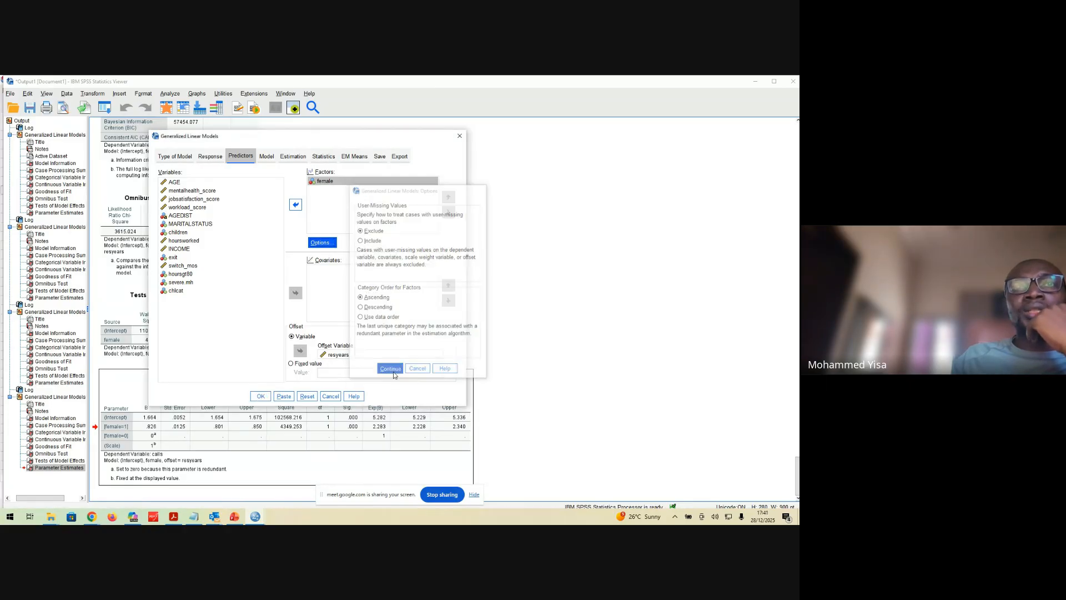
# Run the model with the ascending category order and examine its new Parameter Estimates table
pyautogui.click(261, 398)
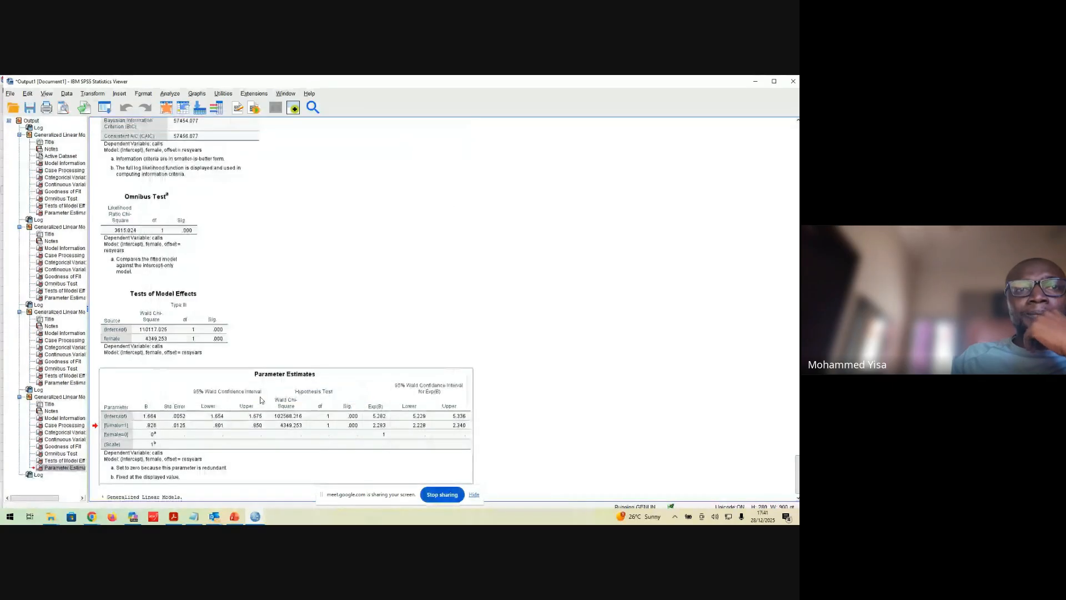
pyautogui.click(329, 388)
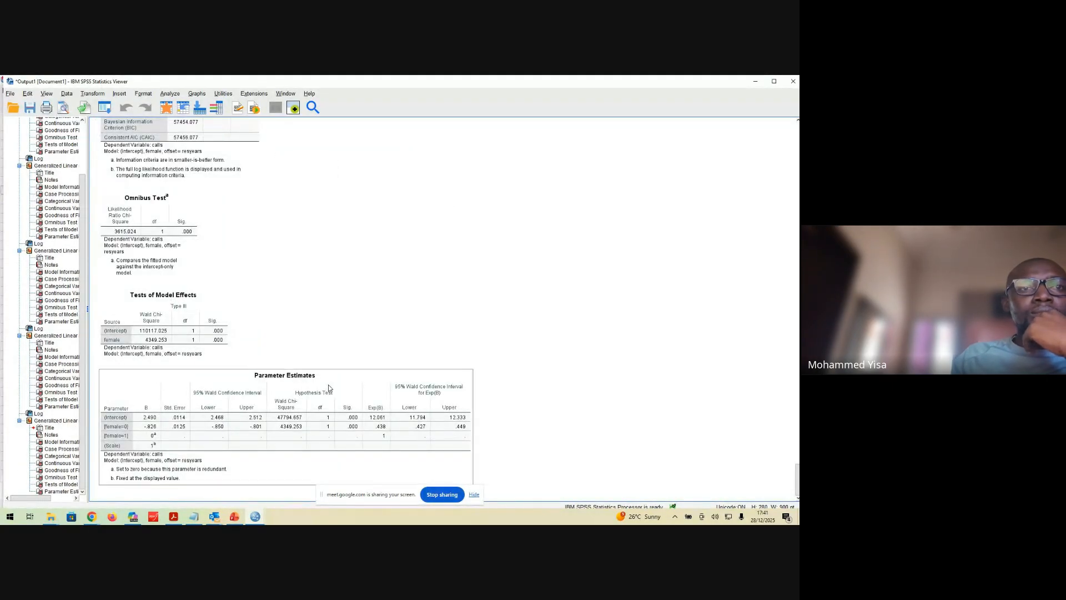
pyautogui.click(168, 400)
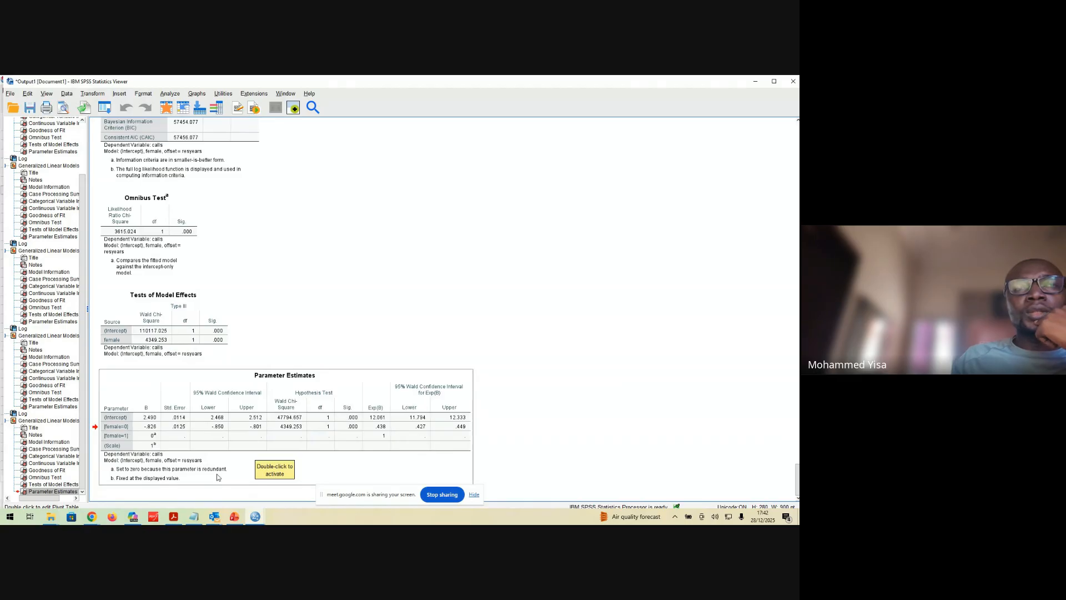
# Open Compute Variable and name the target variable log_resyears
pyautogui.click(92, 94)
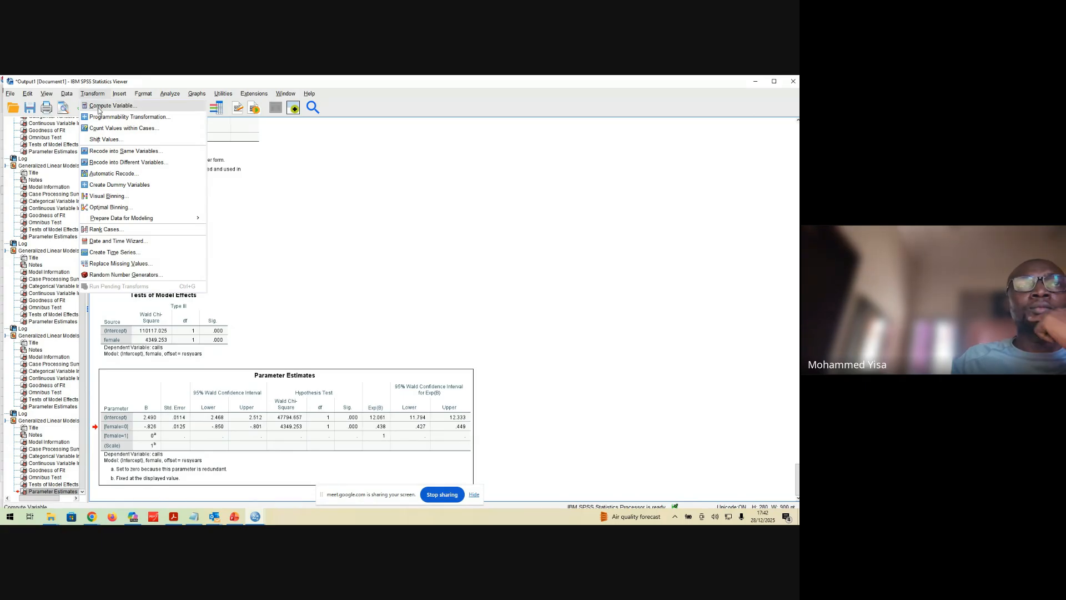
pyautogui.click(100, 106)
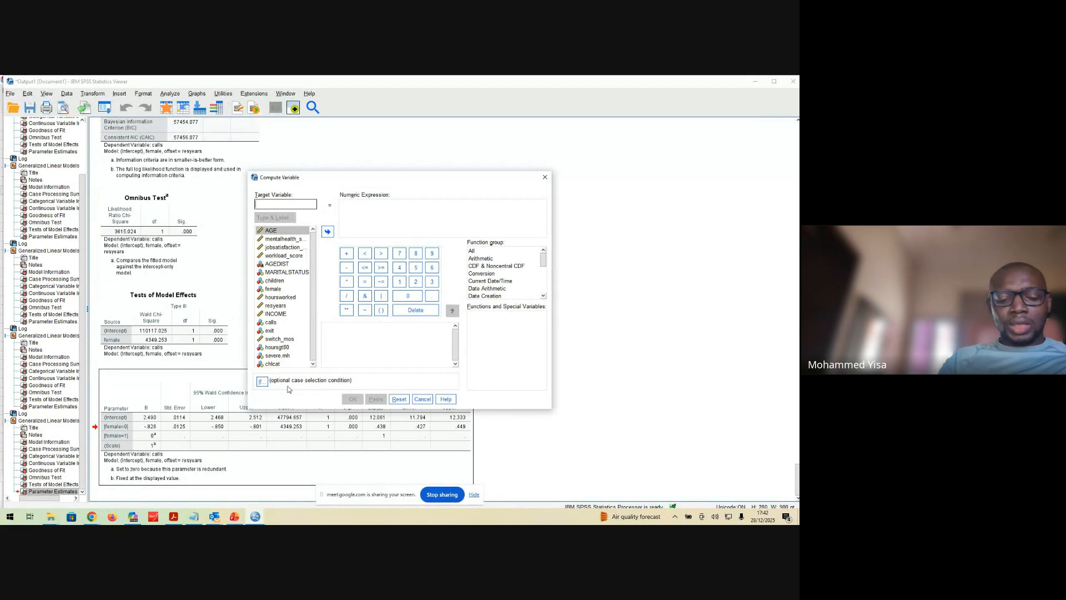
pyautogui.write('log')
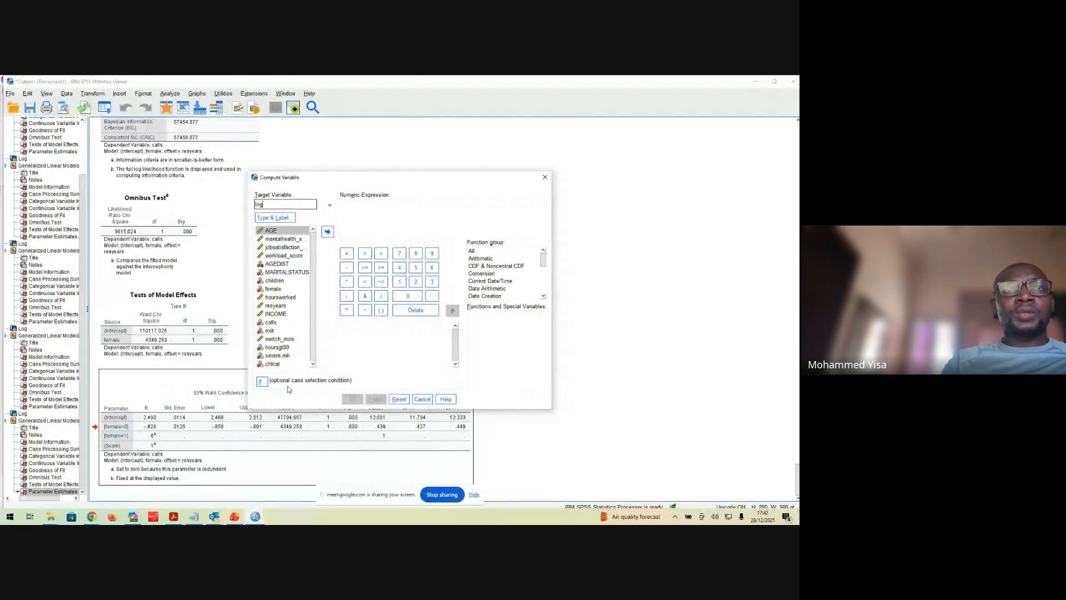
pyautogui.write('_resyears')
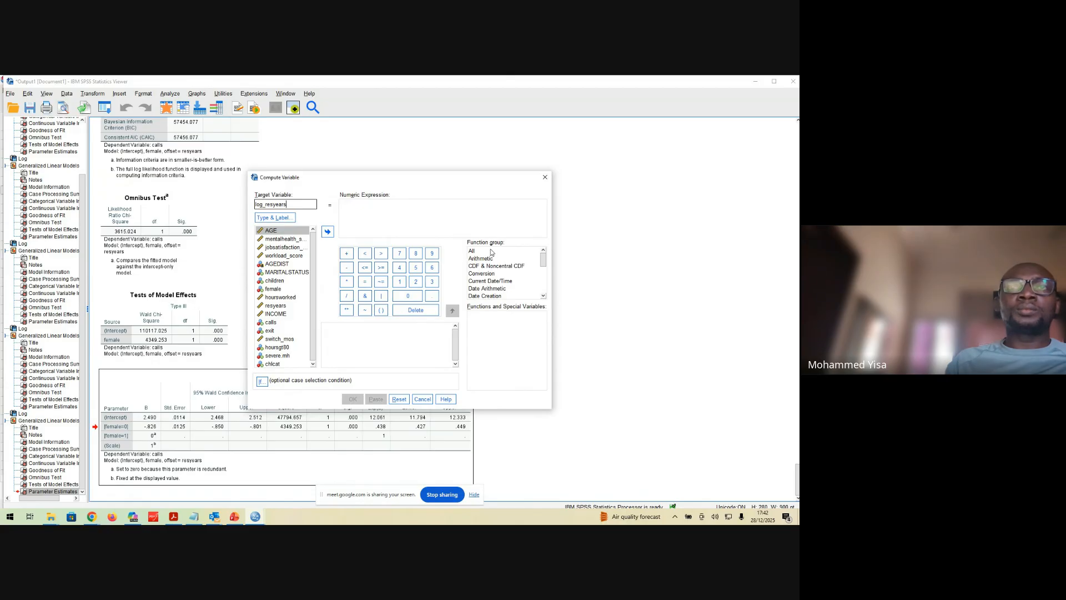
# Define the numeric expression for log_resyears as LN(resyears), using the Ln function from the full function list
pyautogui.click(473, 251)
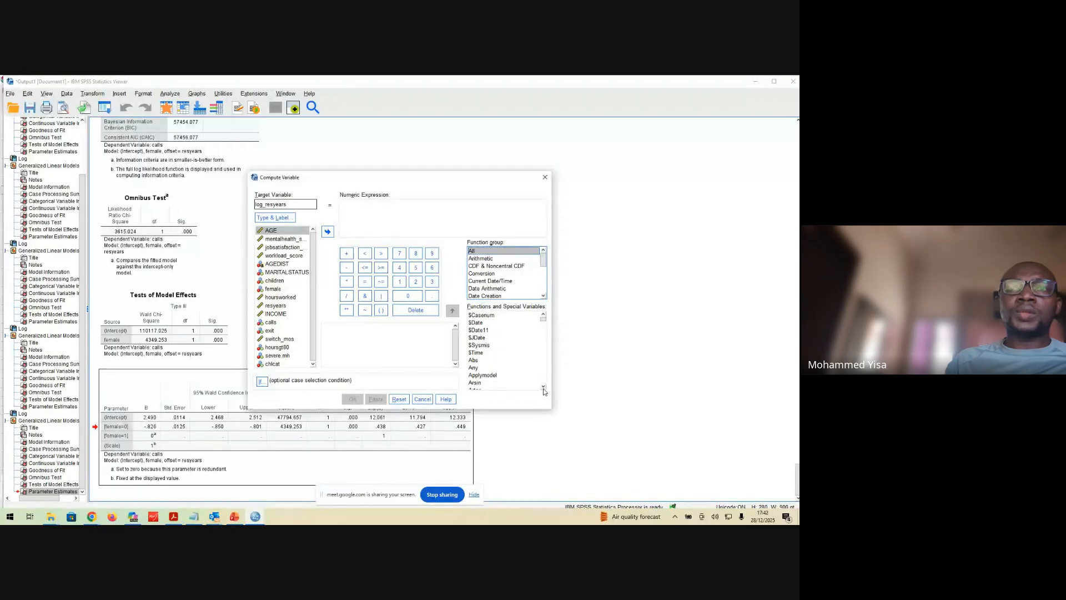
pyautogui.scroll(-20, 543, 389)
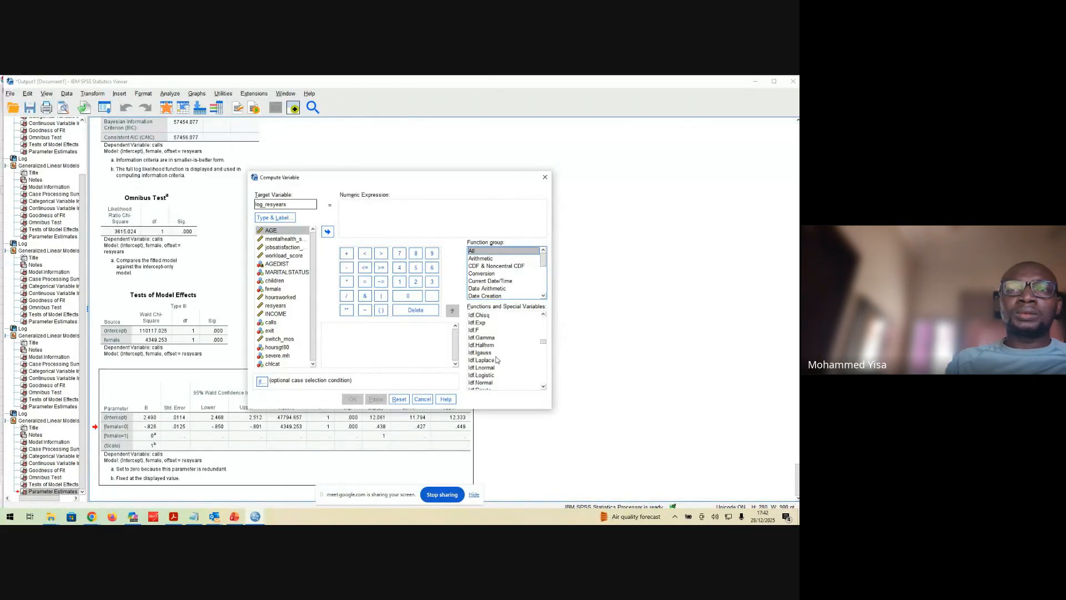
pyautogui.scroll(-5, 497, 355)
pyautogui.click(494, 316)
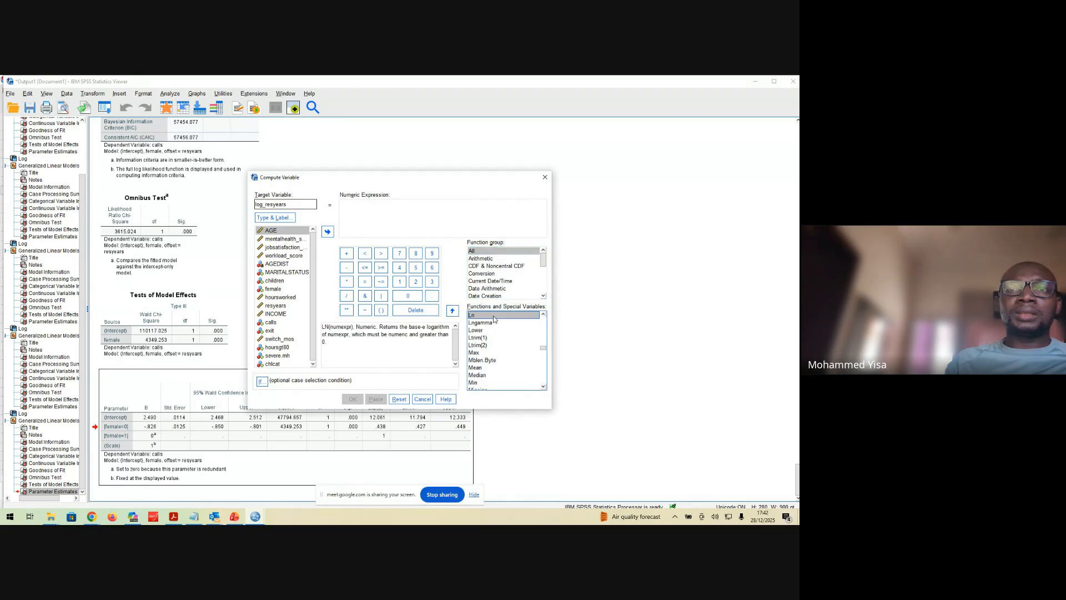
pyautogui.doubleClick(494, 315)
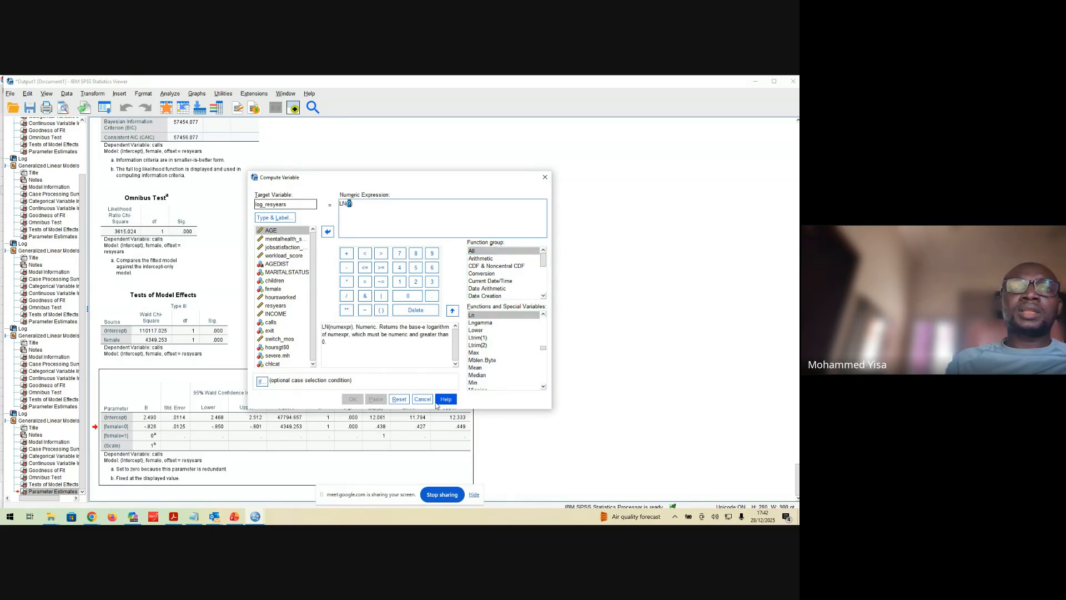
pyautogui.doubleClick(289, 305)
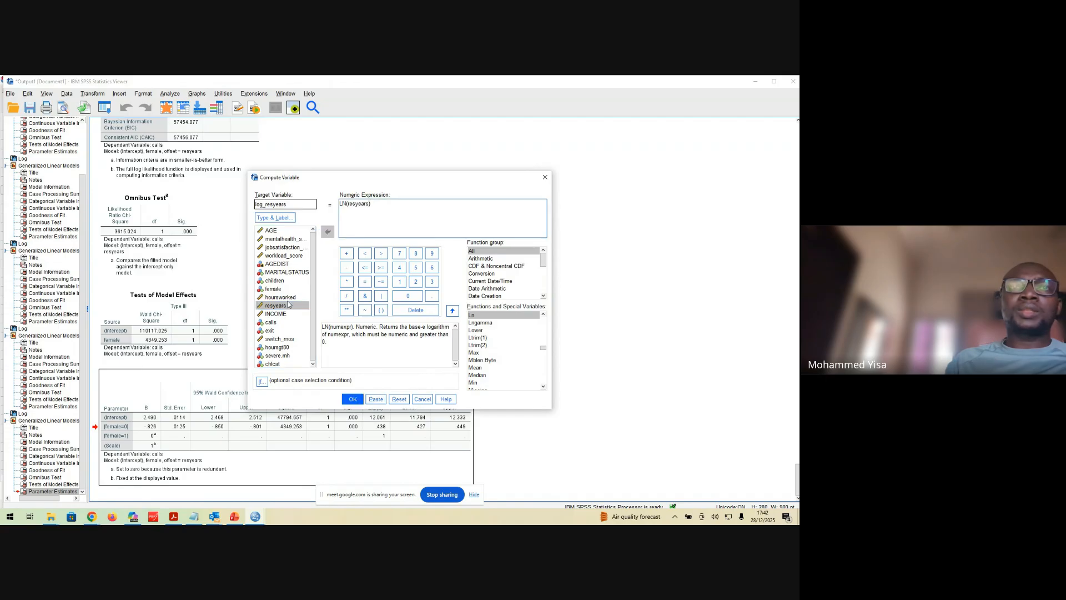
# Run the log_resyears computation and check the new variable's row in the Data Editor's Variable View
pyautogui.click(358, 400)
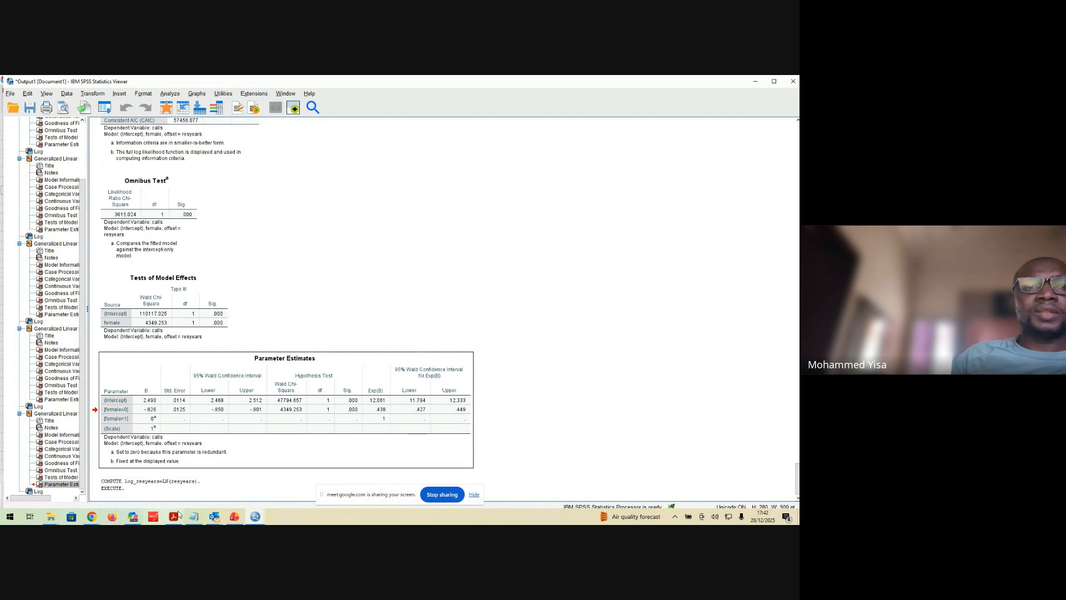
pyautogui.click(255, 516)
pyautogui.click(264, 482)
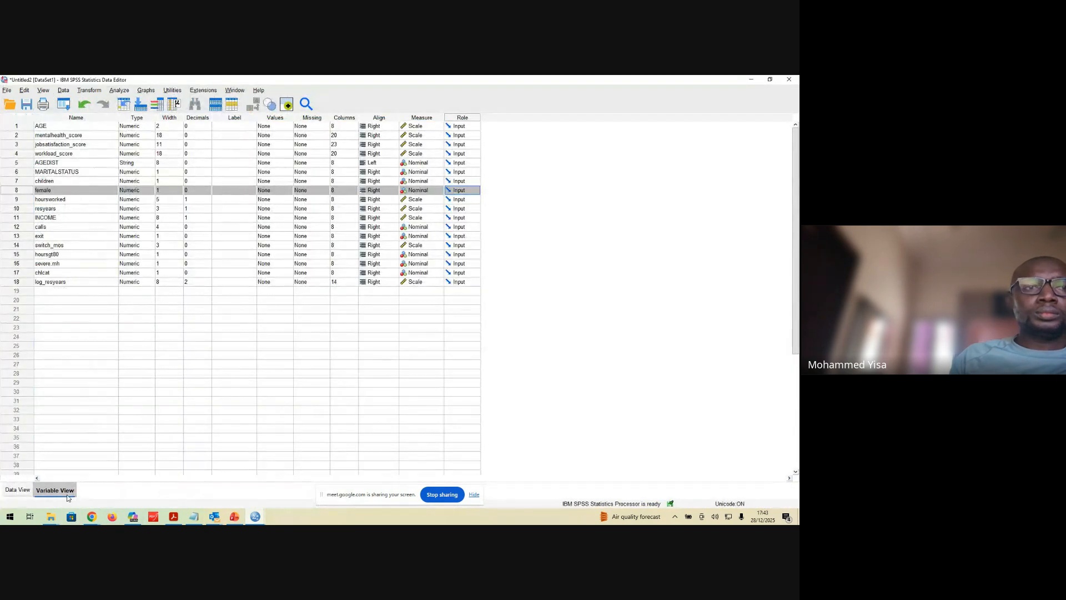
pyautogui.click(47, 282)
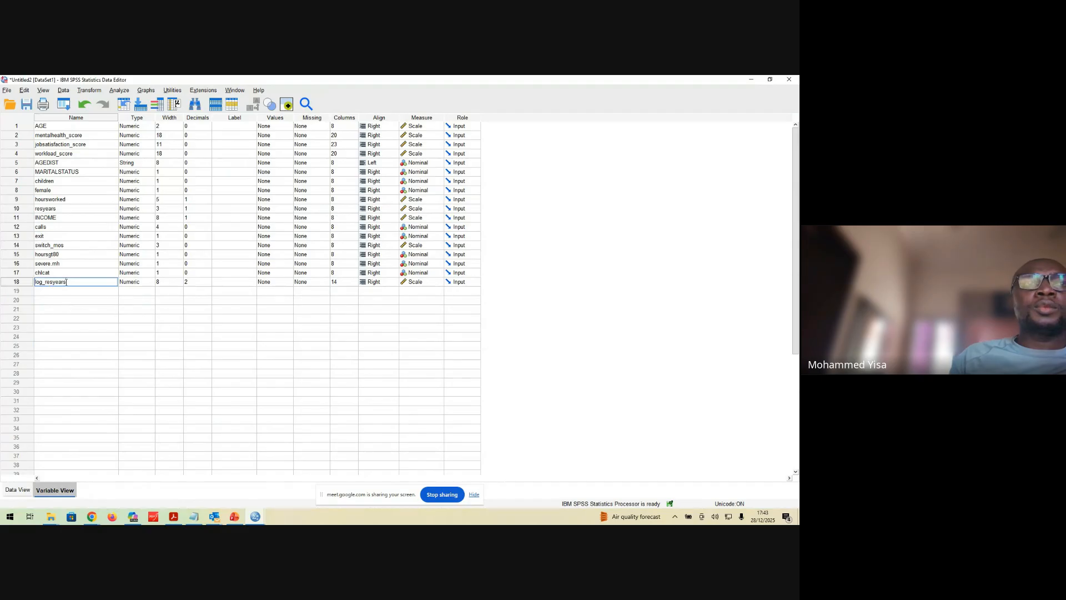
pyautogui.click(23, 283)
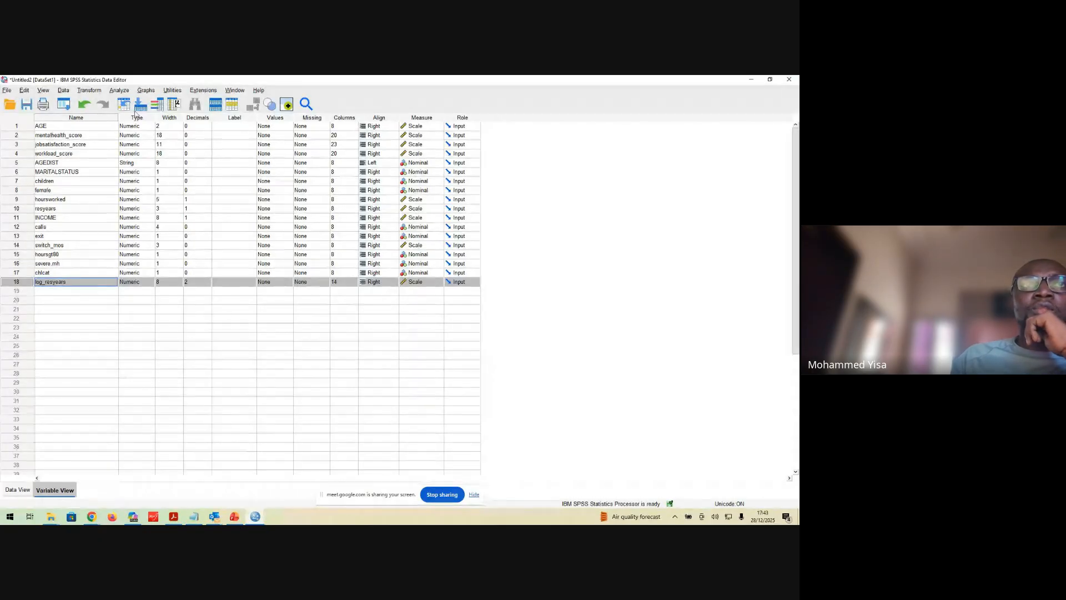
# Reopen the Generalized Linear Models setup, keep the ascending category order for factors, and rerun the model with resyears as offset
pyautogui.click(125, 91)
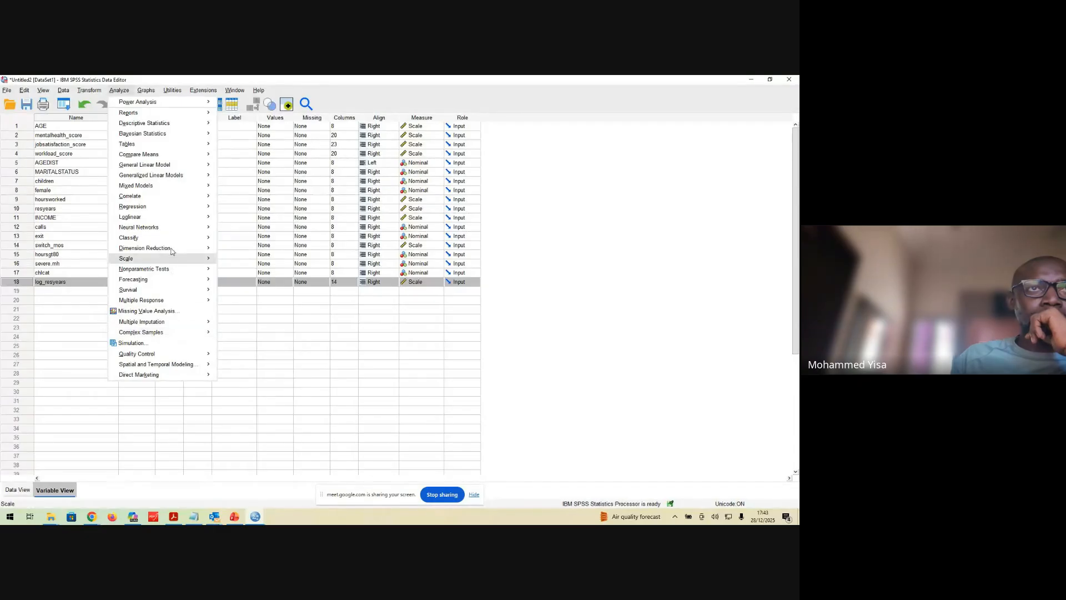
pyautogui.moveTo(171, 217)
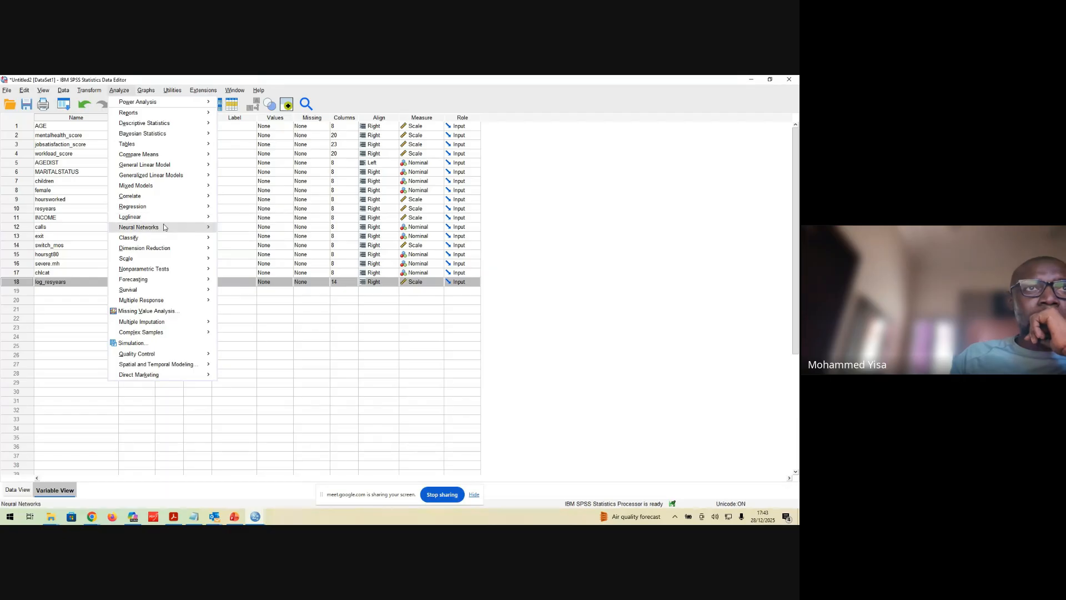
pyautogui.moveTo(184, 174)
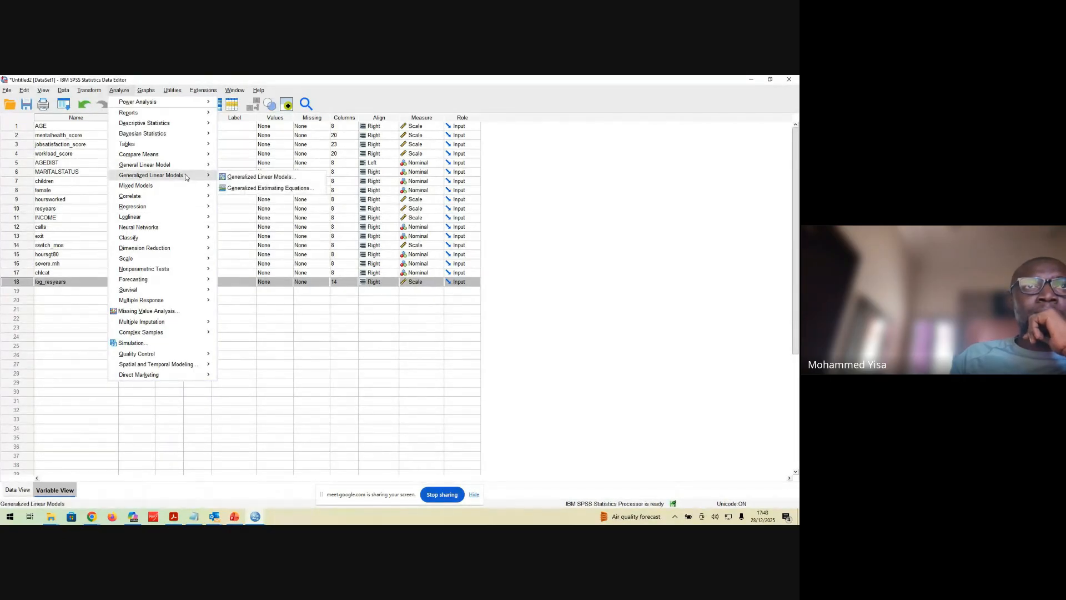
pyautogui.click(257, 177)
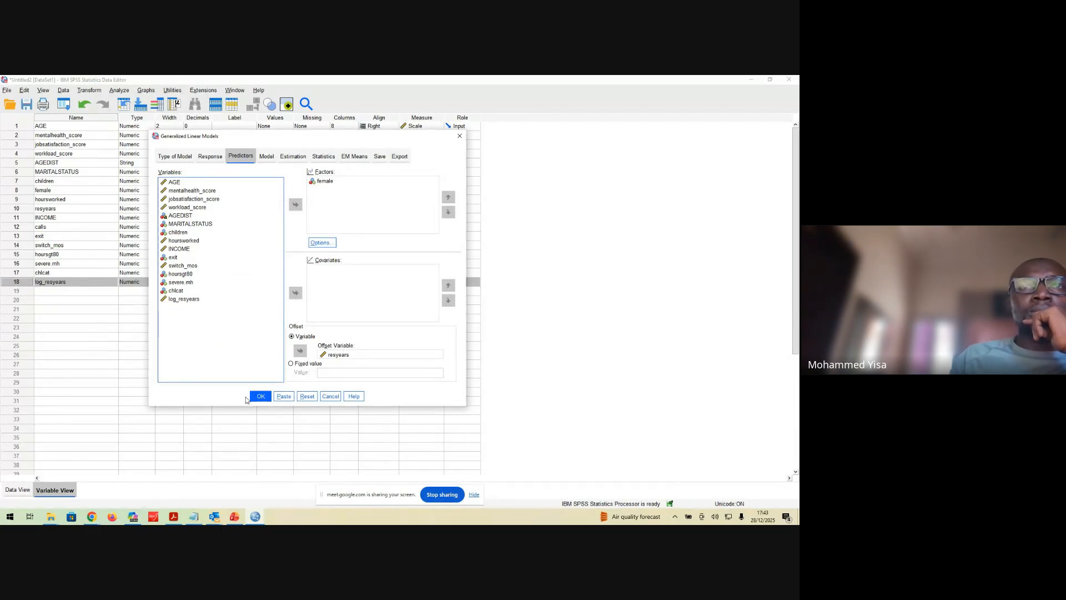
pyautogui.click(319, 244)
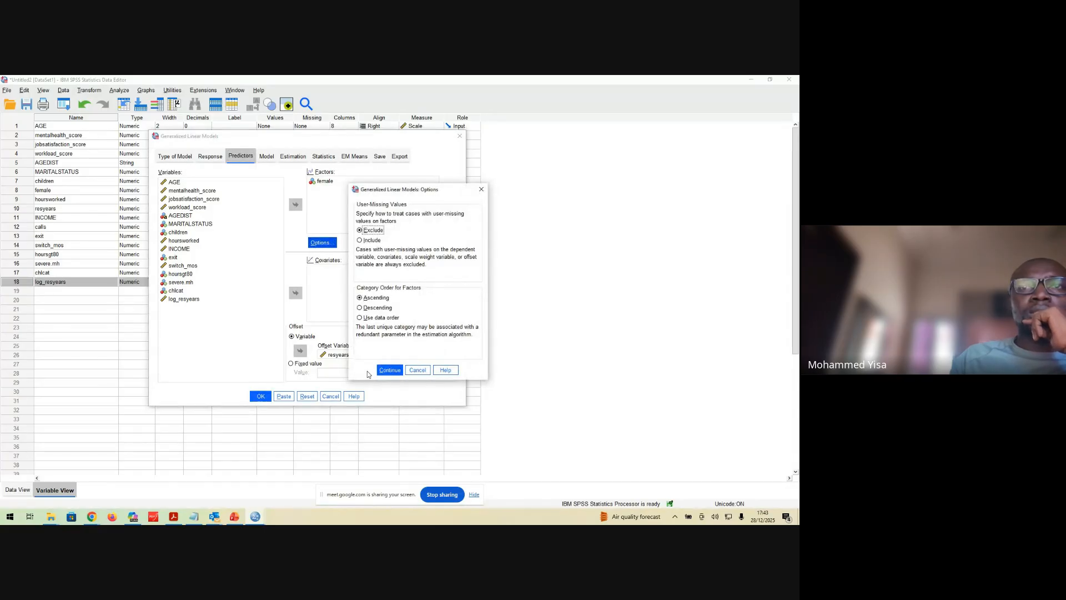
pyautogui.click(390, 370)
pyautogui.click(258, 400)
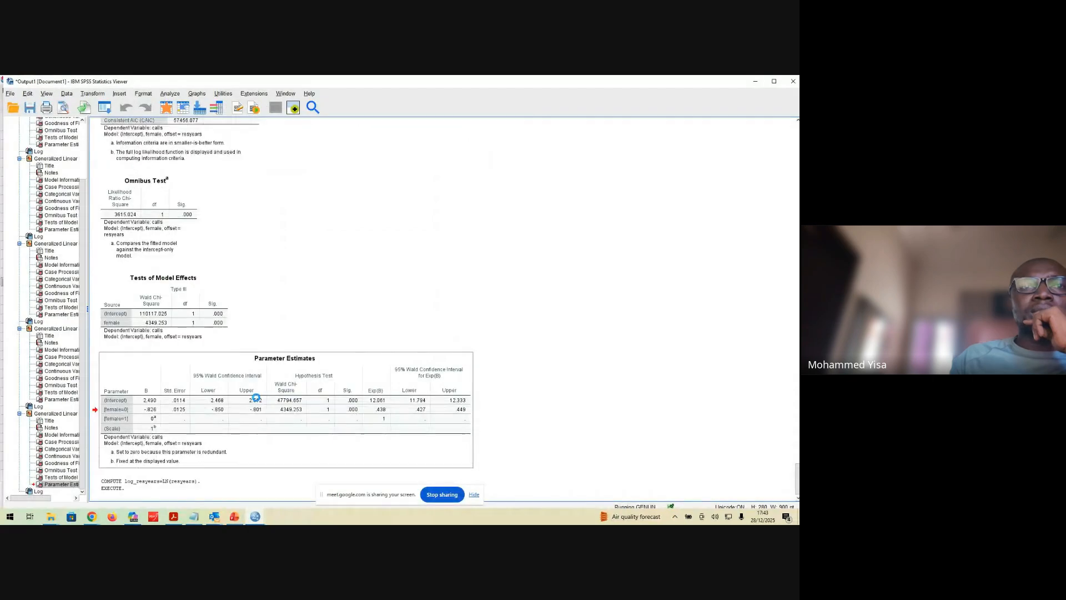
pyautogui.scroll(-5, 260, 399)
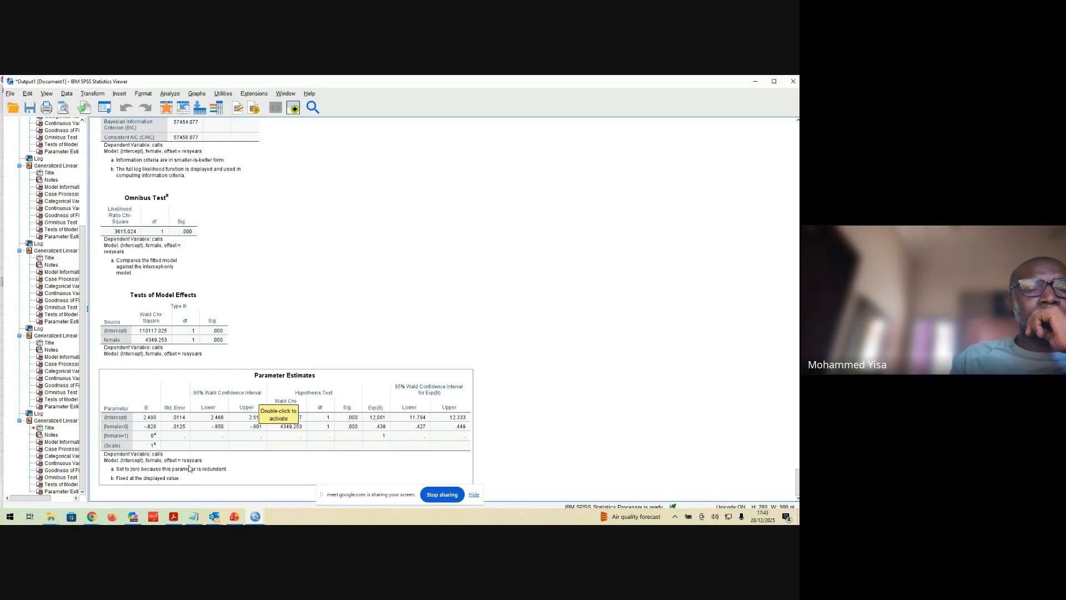
# Replace the offset variable resyears with log_resyears in the Generalized Linear Models predictors
pyautogui.click(162, 95)
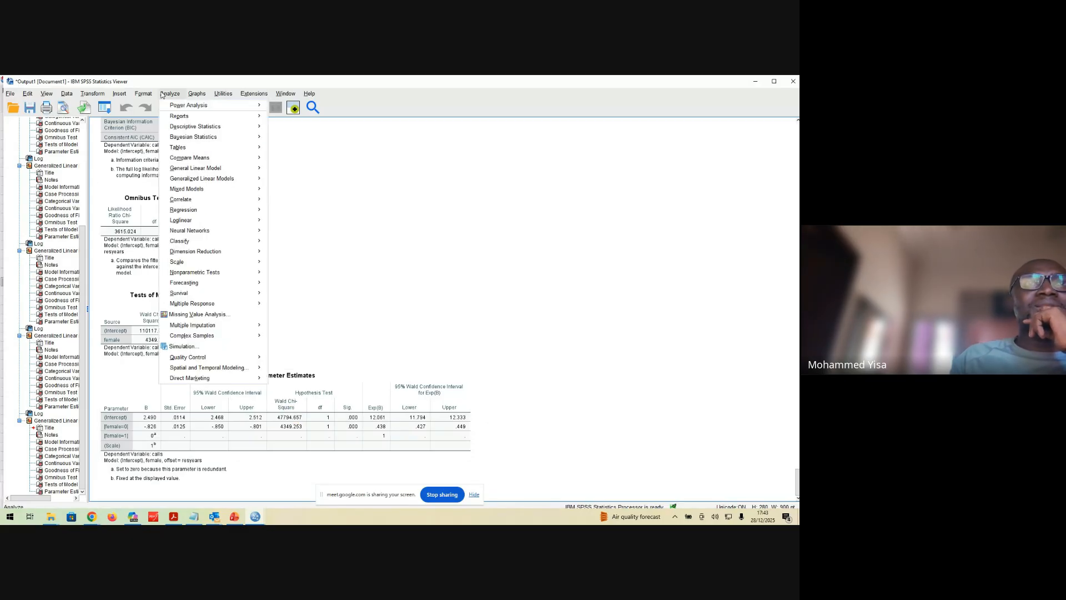
pyautogui.moveTo(244, 168)
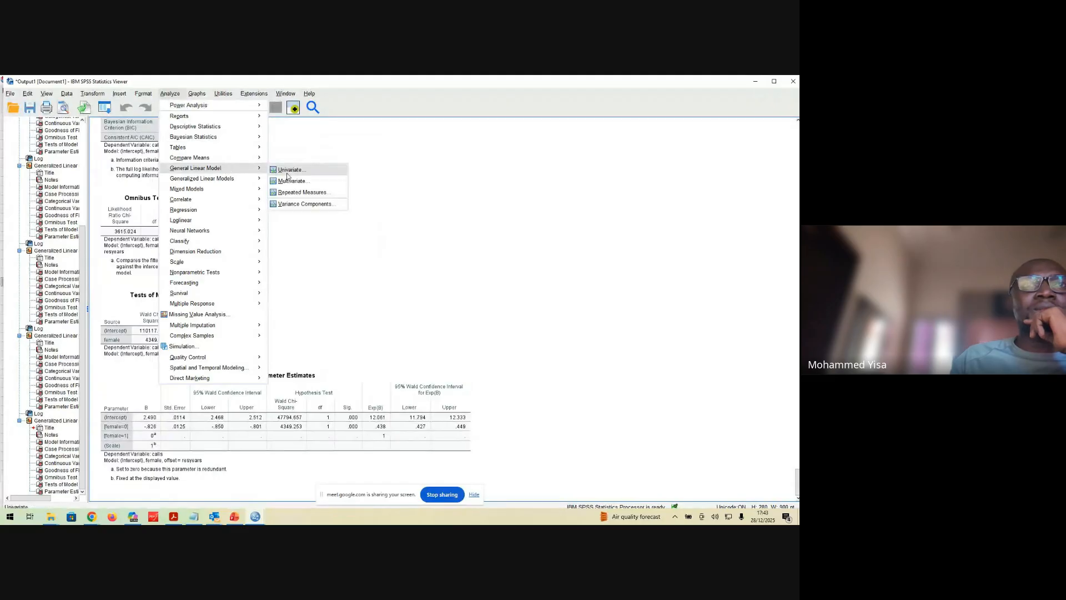
pyautogui.click(294, 180)
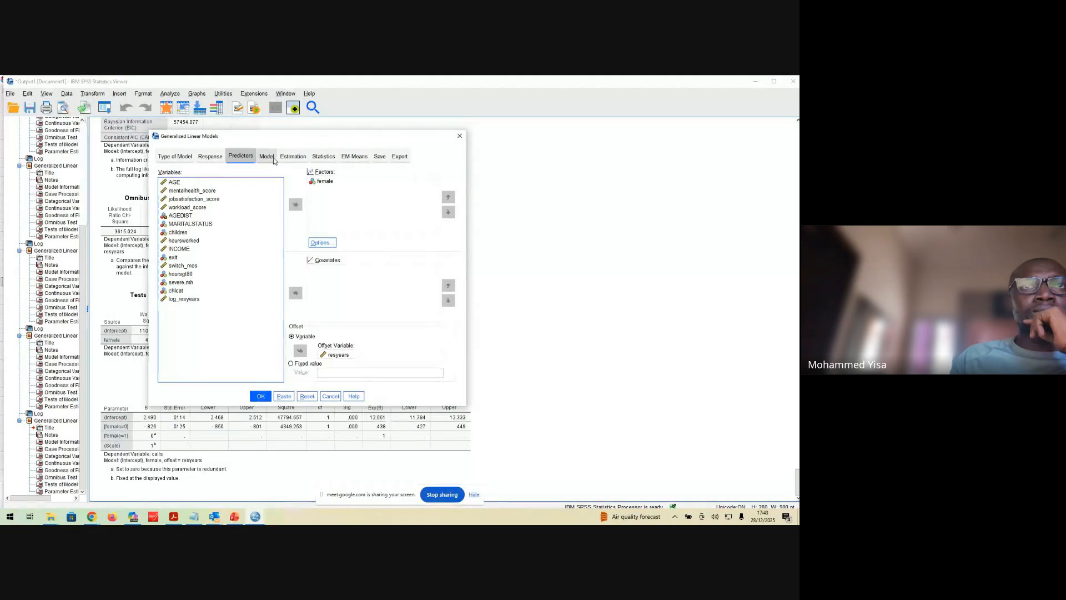
pyautogui.click(333, 355)
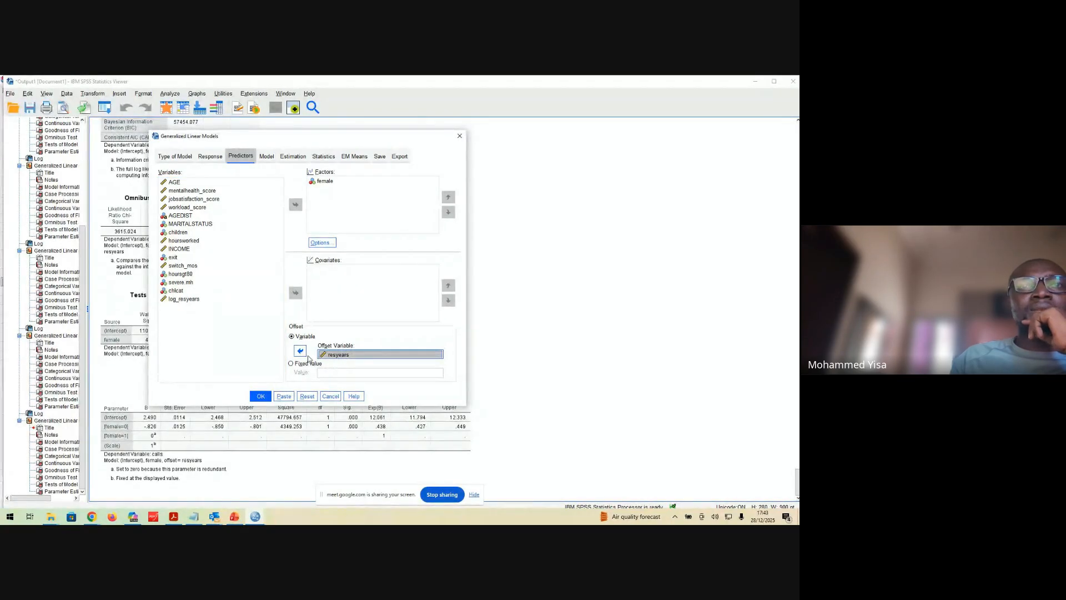
pyautogui.click(299, 350)
pyautogui.click(189, 308)
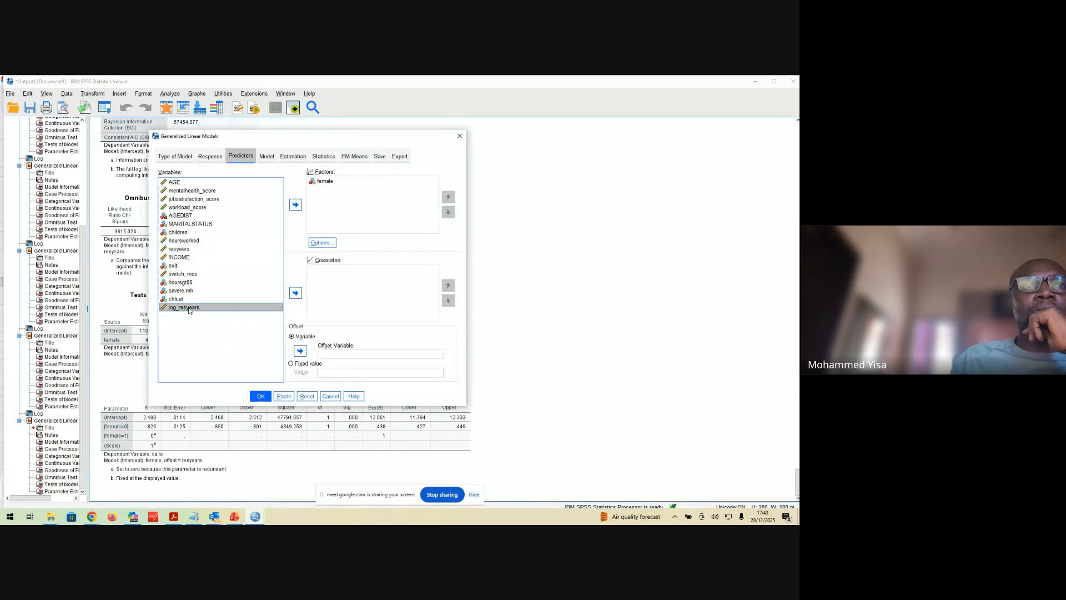
pyautogui.click(300, 350)
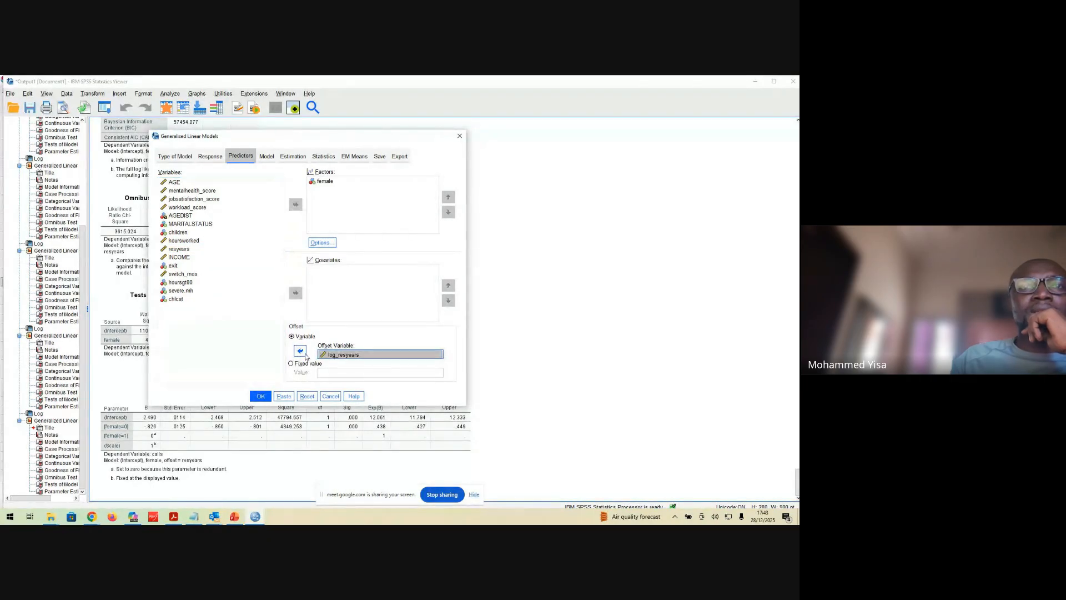
# Run the model with the log_resyears offset and examine its Parameter Estimates table
pyautogui.click(260, 396)
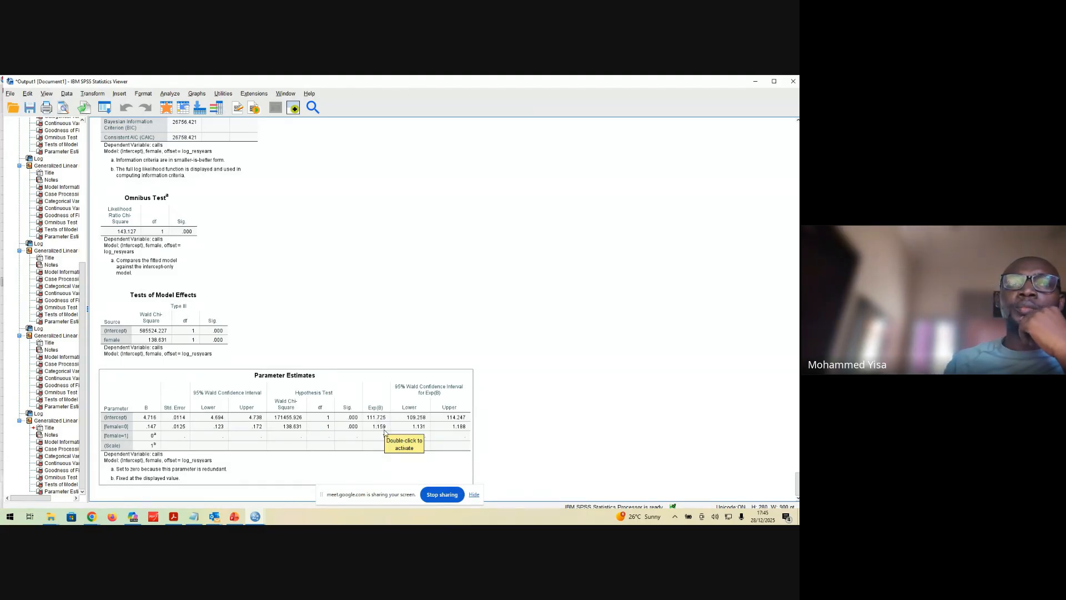
pyautogui.click(562, 396)
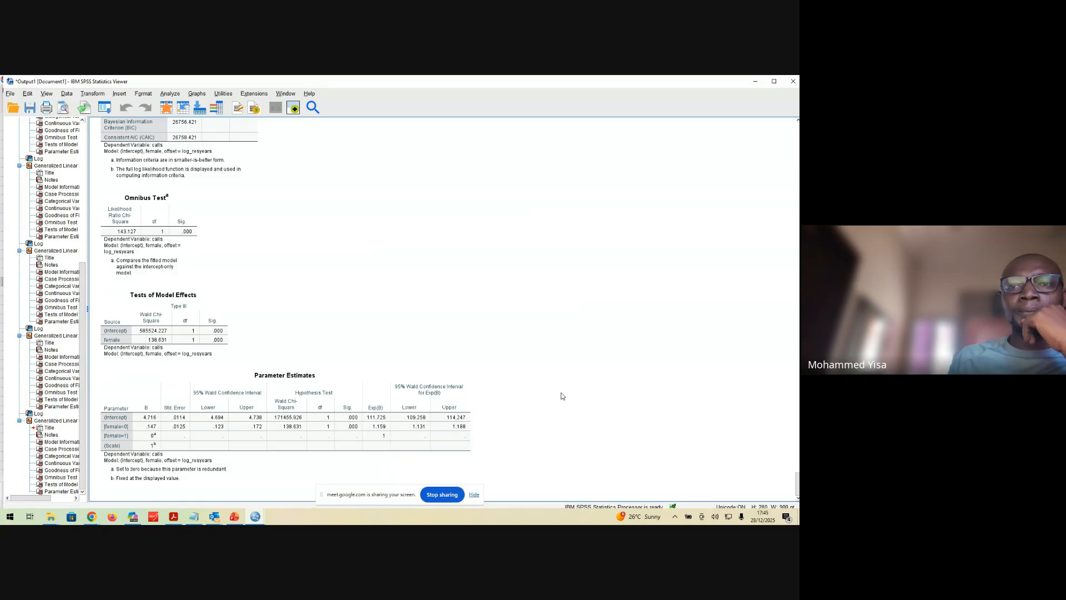
pyautogui.click(466, 402)
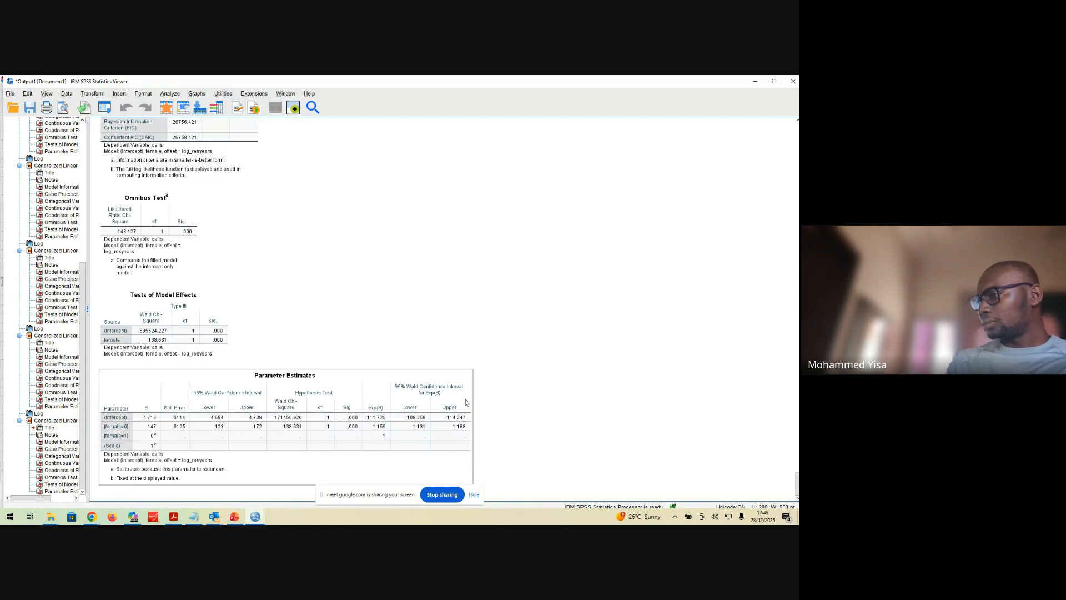
pyautogui.click(711, 257)
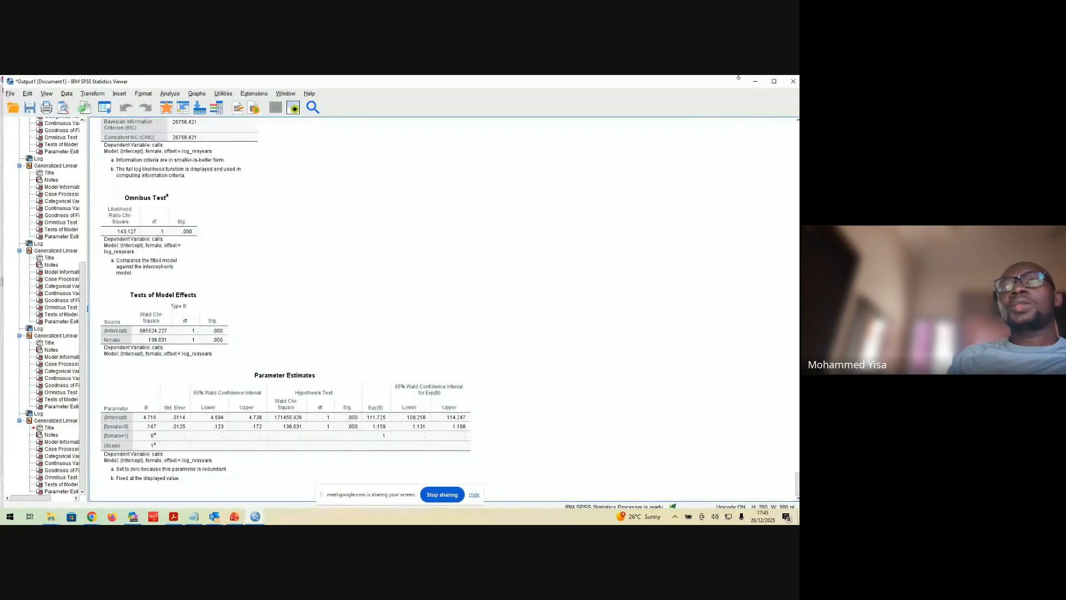
# Switch to the PowerPoint presentation and show slide 8, Survival (time-to-event) analysis
pyautogui.click(755, 81)
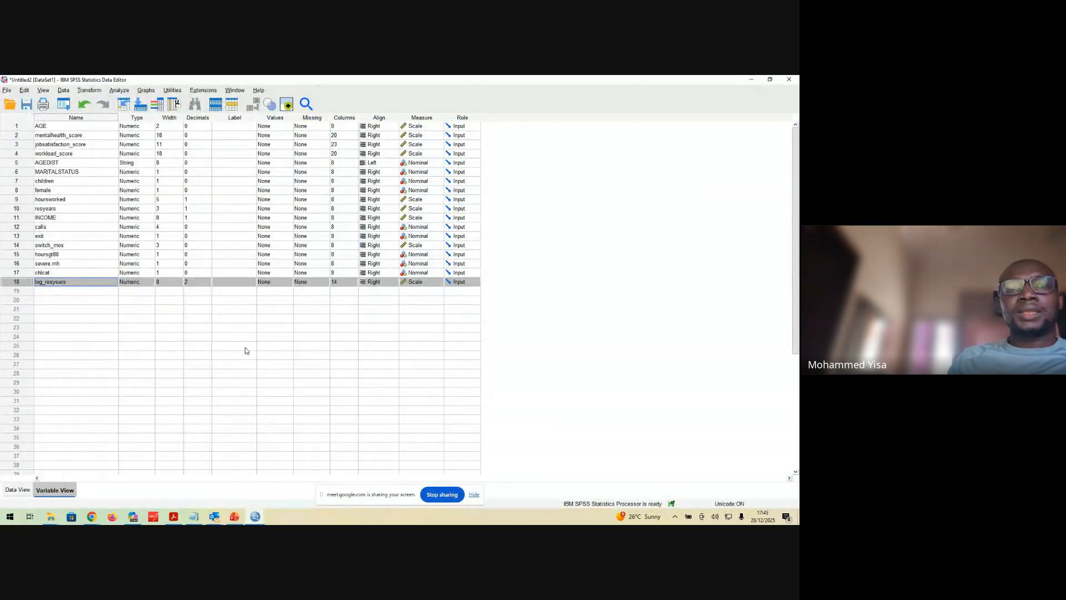
pyautogui.click(235, 516)
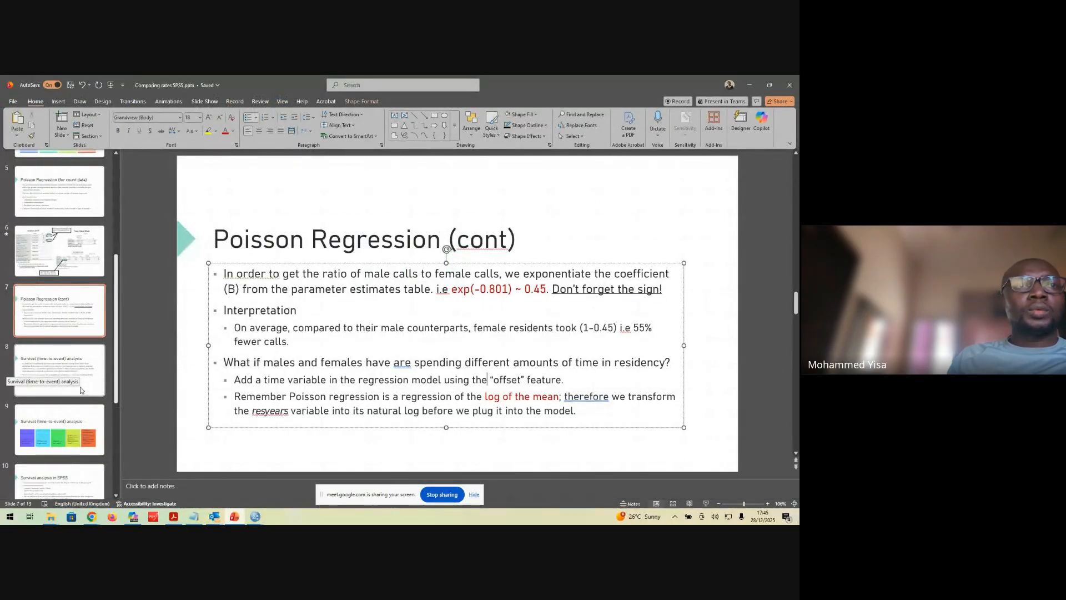
pyautogui.click(83, 364)
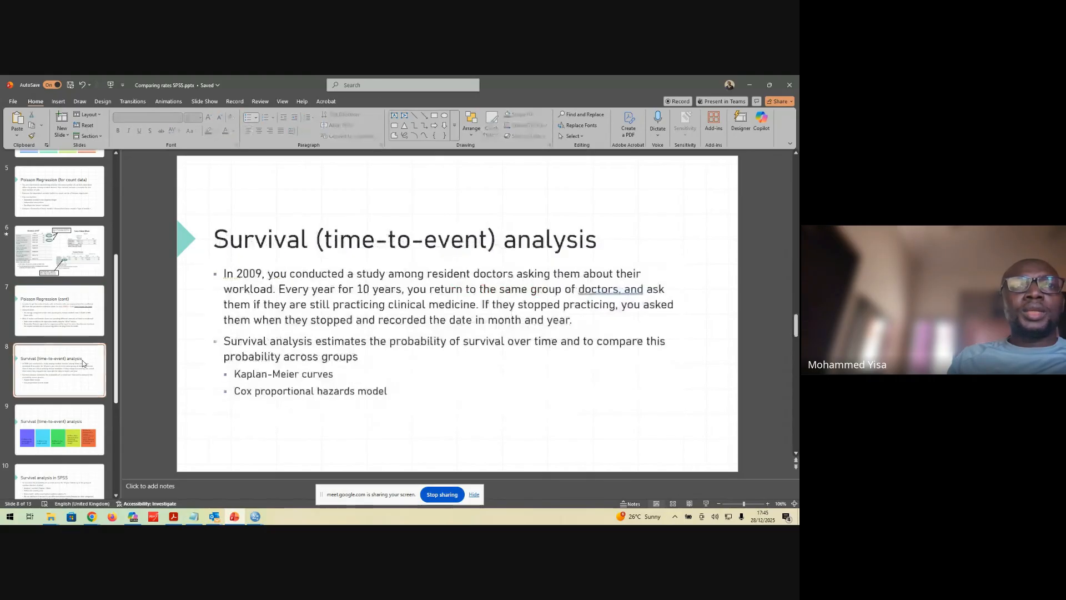
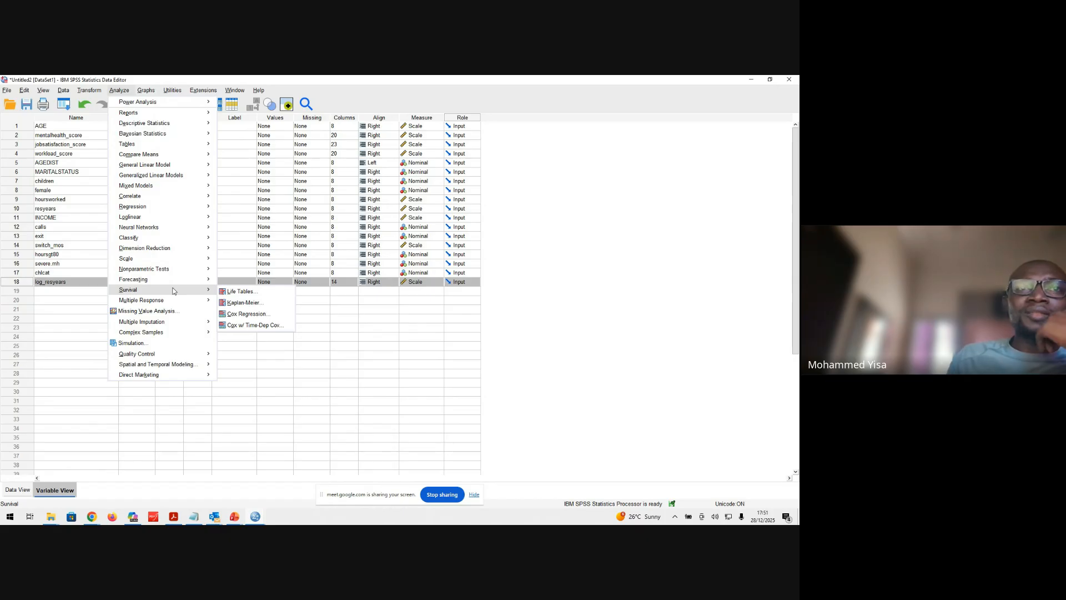
pyautogui.click(247, 307)
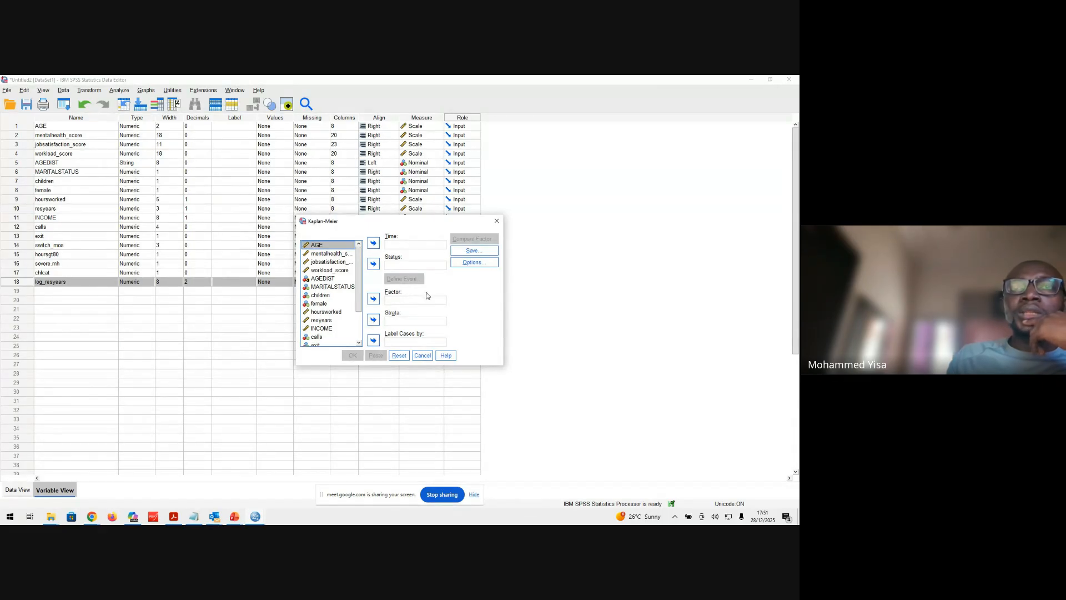
pyautogui.doubleClick(398, 250)
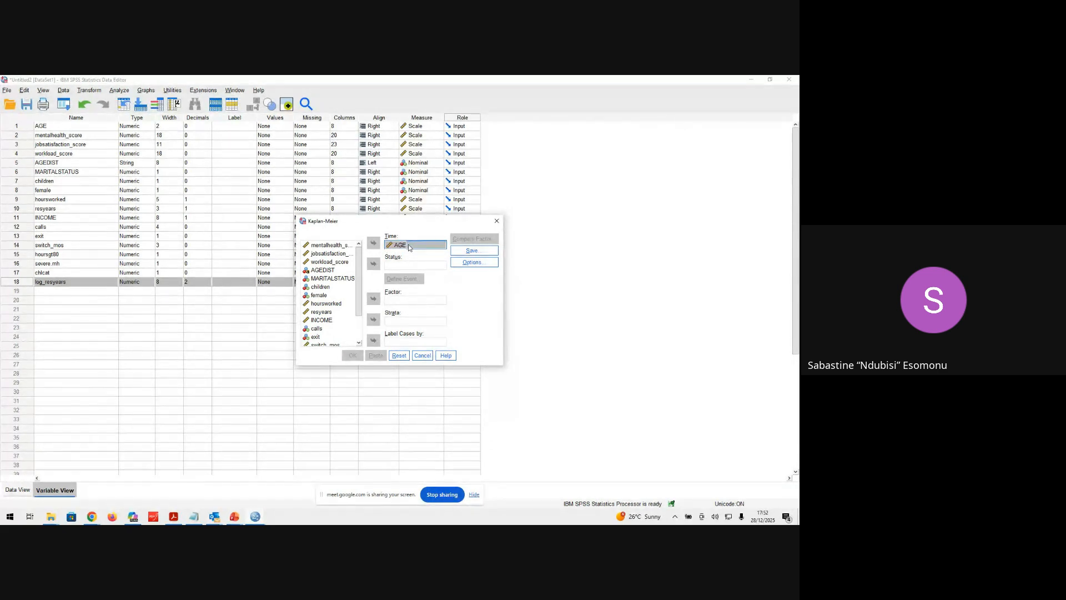
pyautogui.click(423, 356)
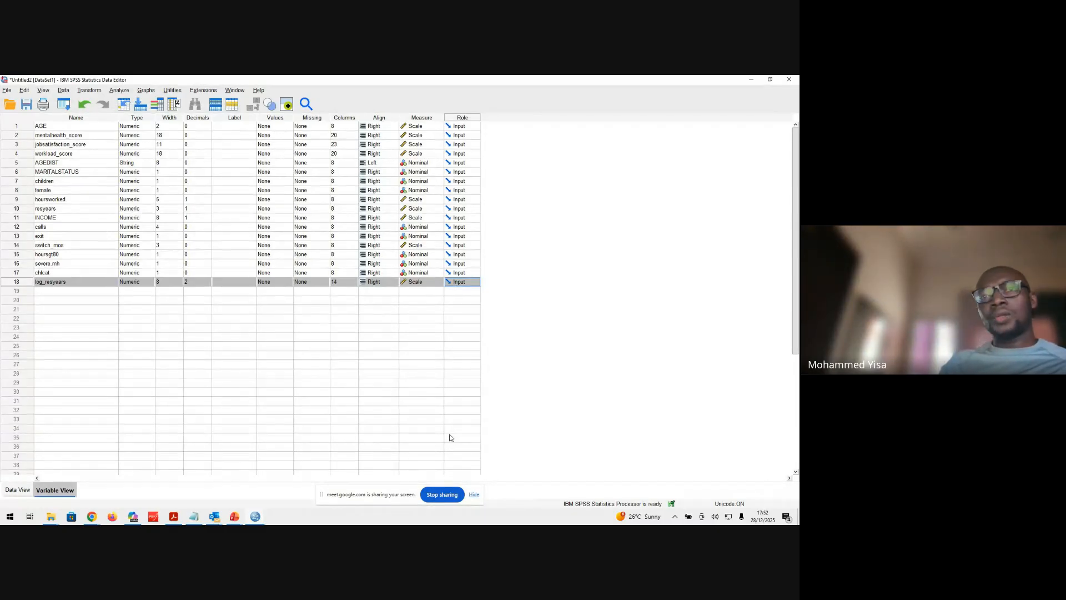
pyautogui.click(443, 494)
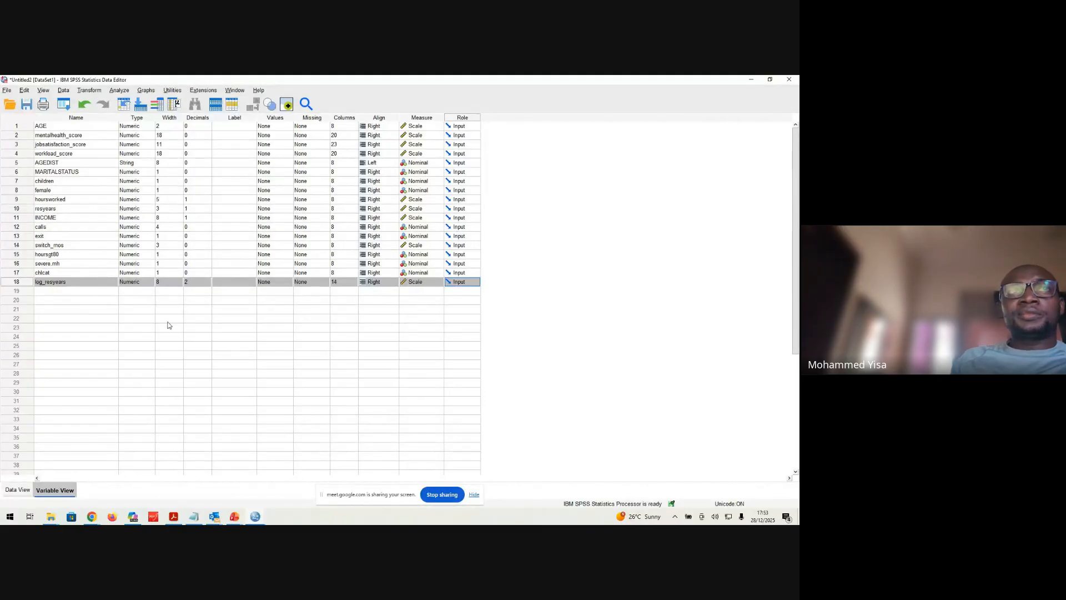
# Open the Kaplan-Meier survival analysis setup and assign switch_mos as the time variable
pyautogui.click(119, 91)
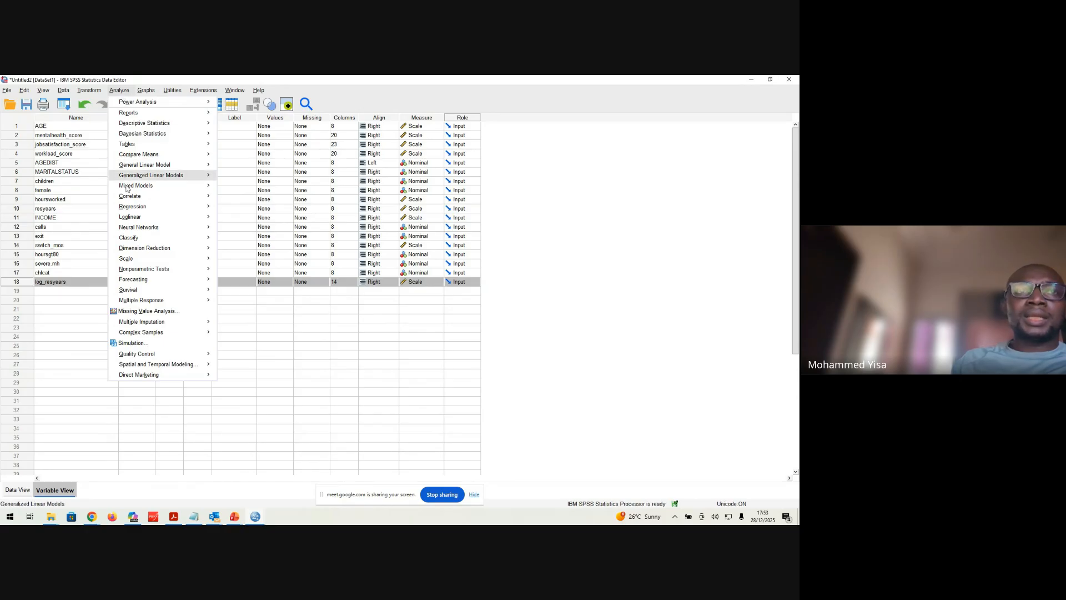
pyautogui.moveTo(171, 295)
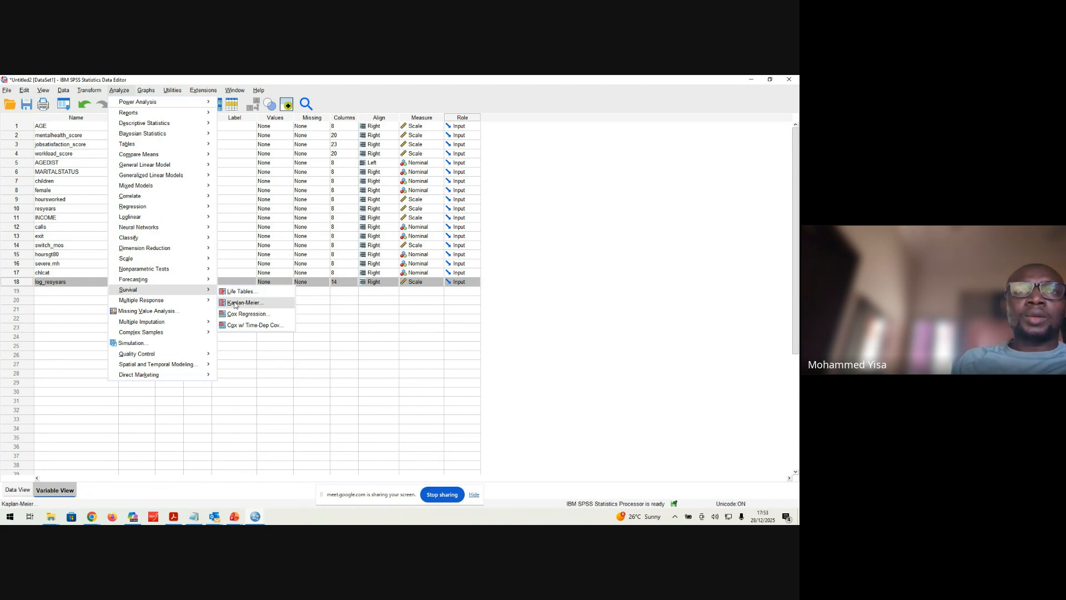
pyautogui.click(268, 307)
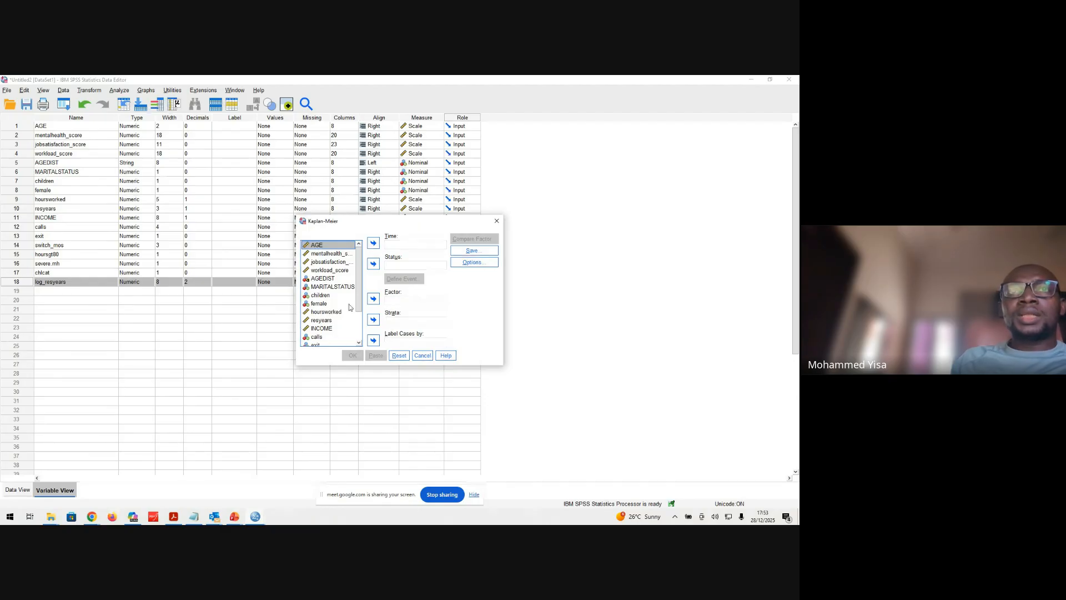
pyautogui.moveTo(360, 278); pyautogui.dragTo(362, 314)
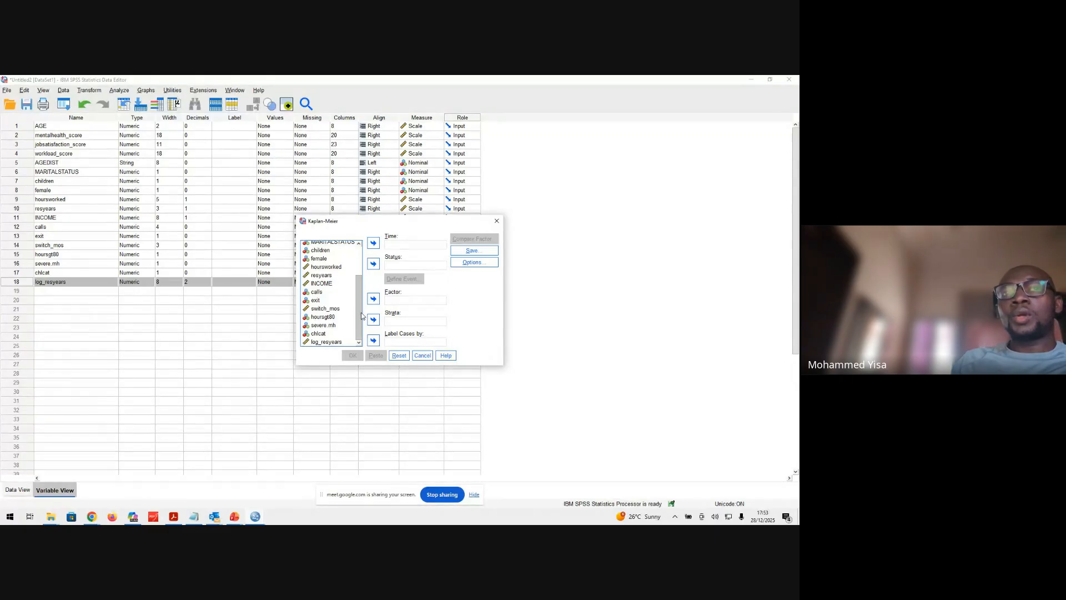
pyautogui.click(334, 309)
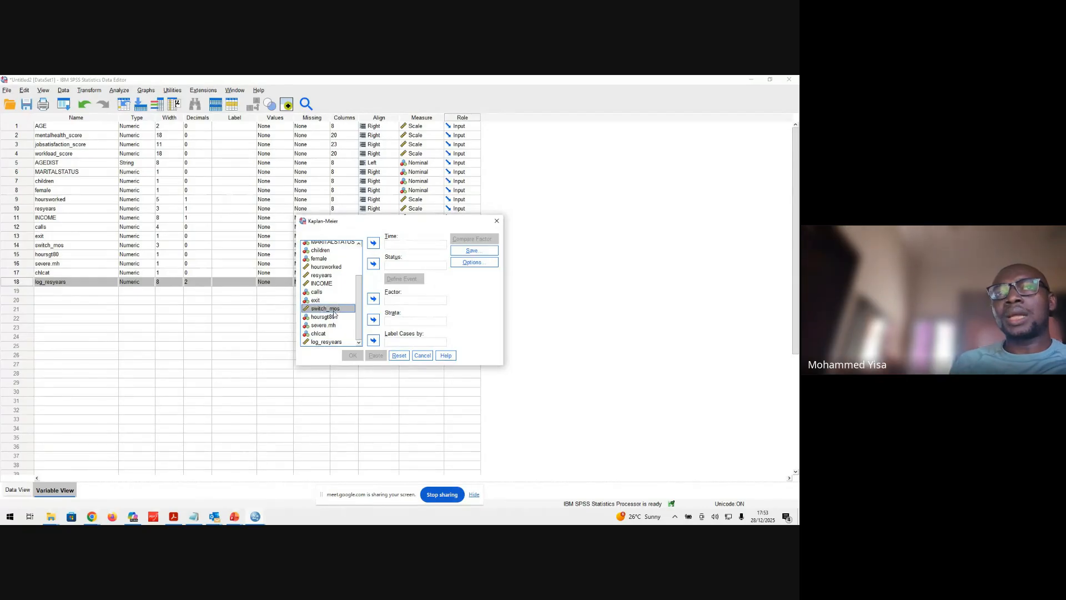
pyautogui.click(372, 245)
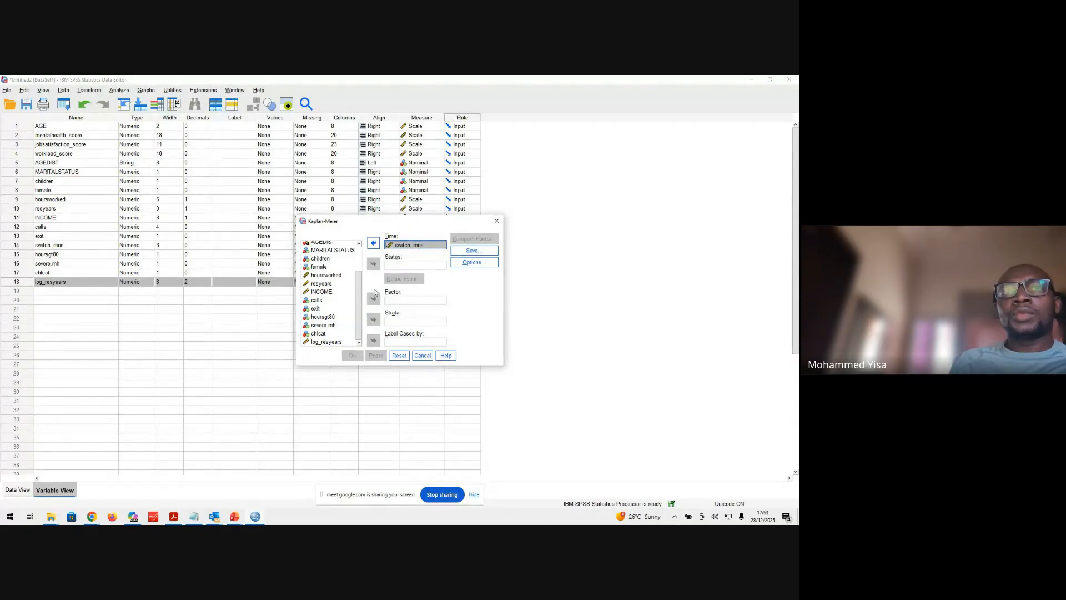
# Assign exit as the Kaplan-Meier status variable and define the single value 1 as the event
pyautogui.click(334, 310)
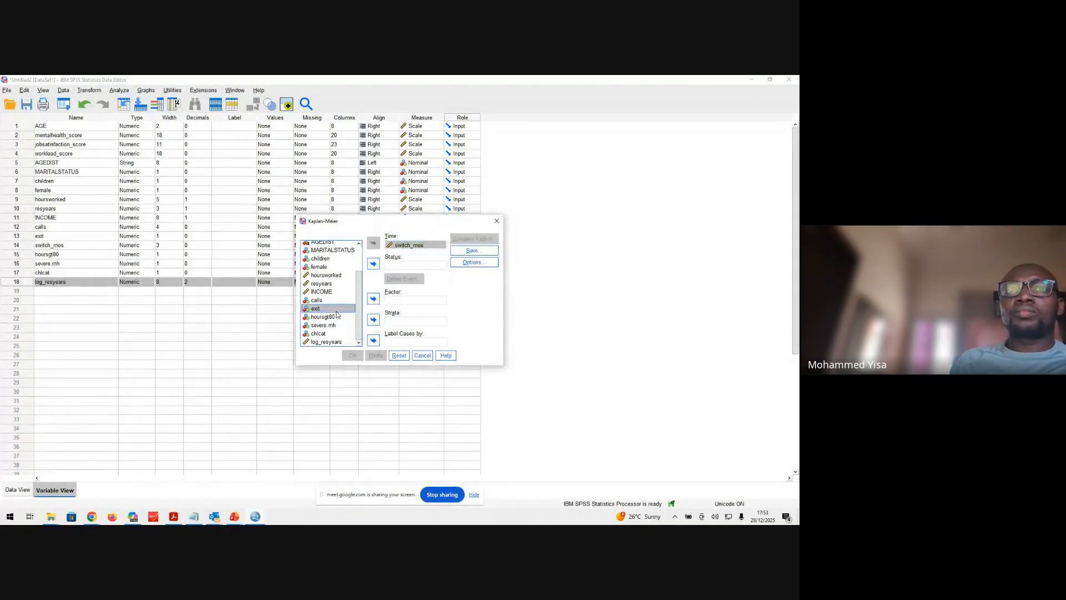
pyautogui.click(373, 264)
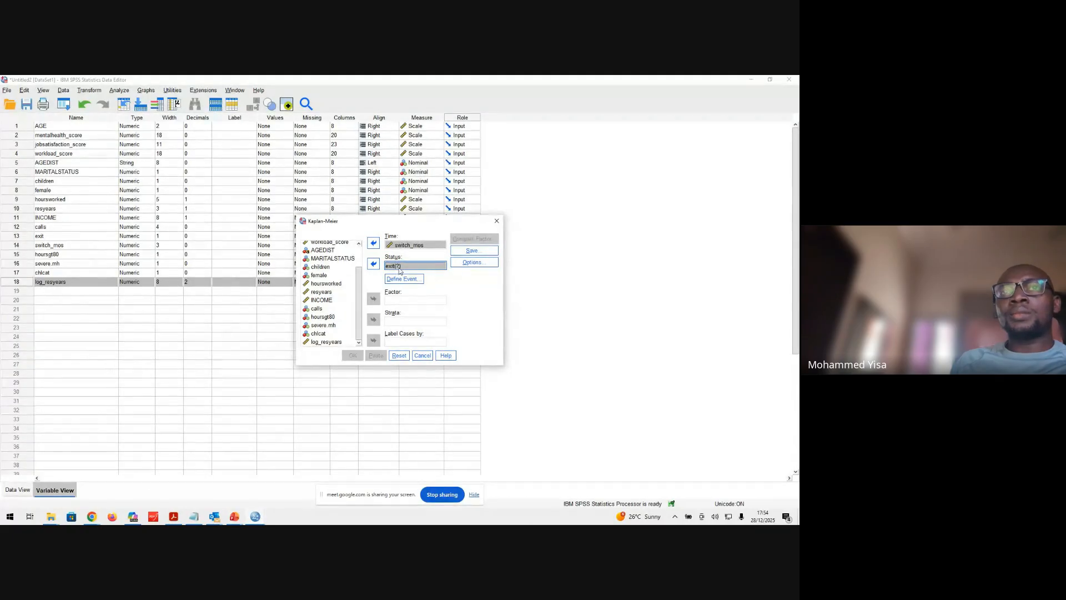
pyautogui.click(397, 283)
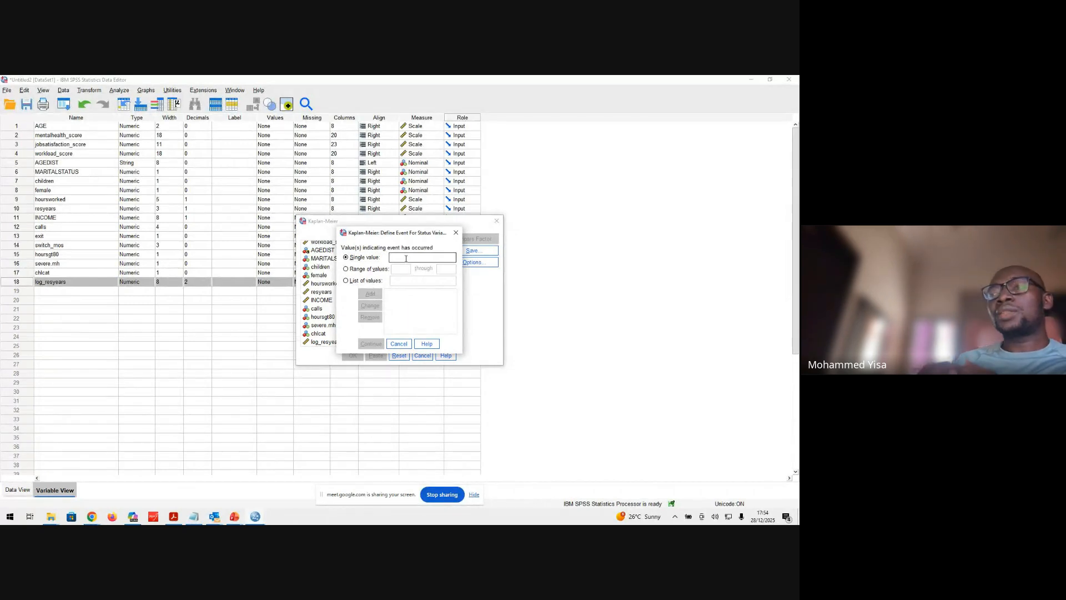
pyautogui.write('1')
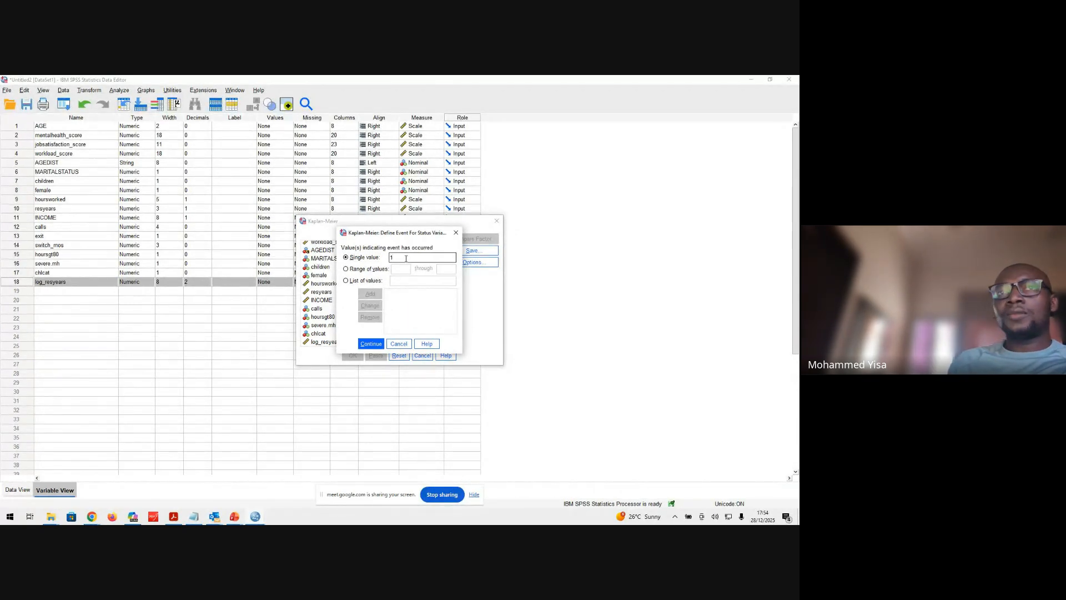
pyautogui.click(371, 344)
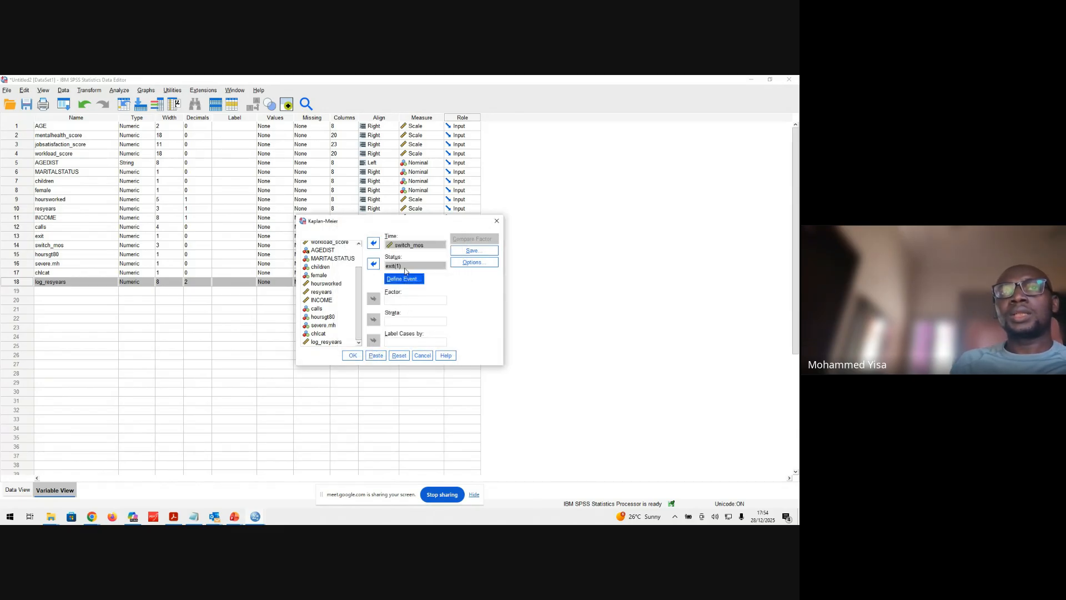
pyautogui.click(404, 278)
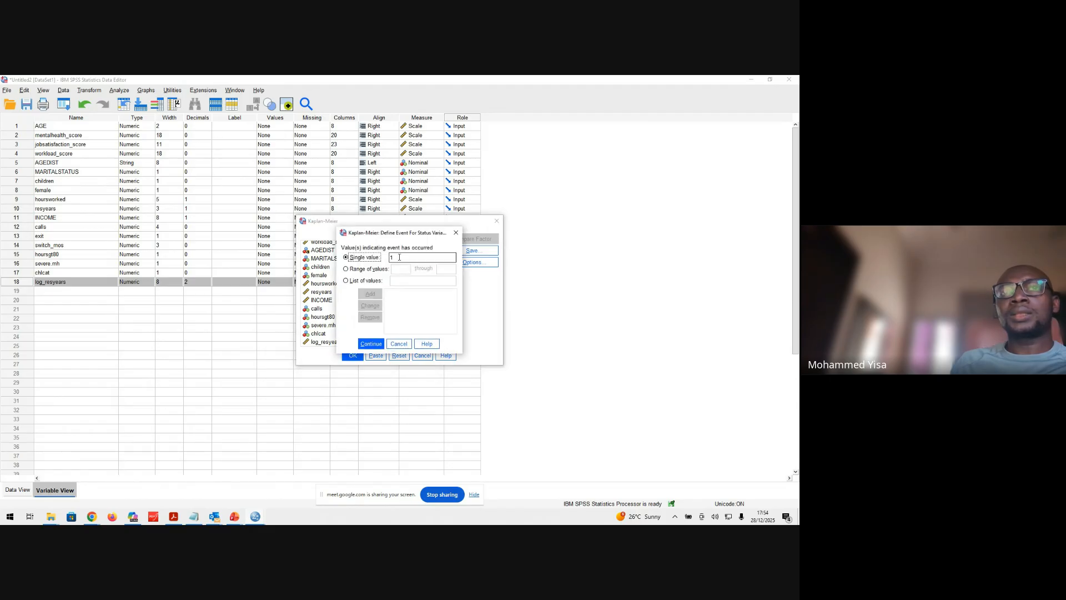
pyautogui.click(371, 344)
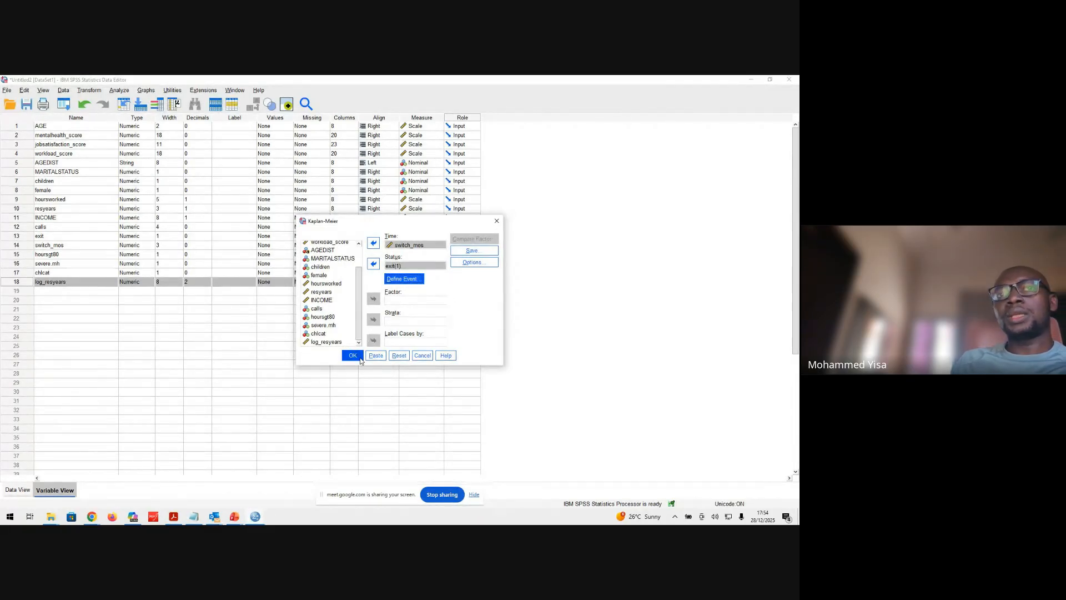
# Add the Survival plot to the Kaplan-Meier output options and run the analysis
pyautogui.click(484, 263)
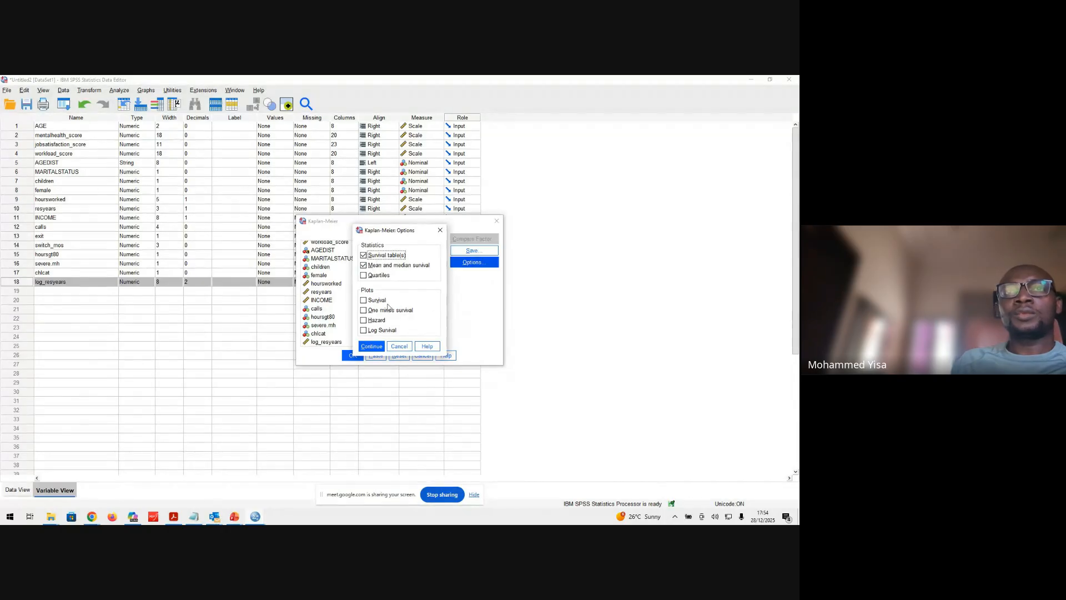
pyautogui.click(364, 301)
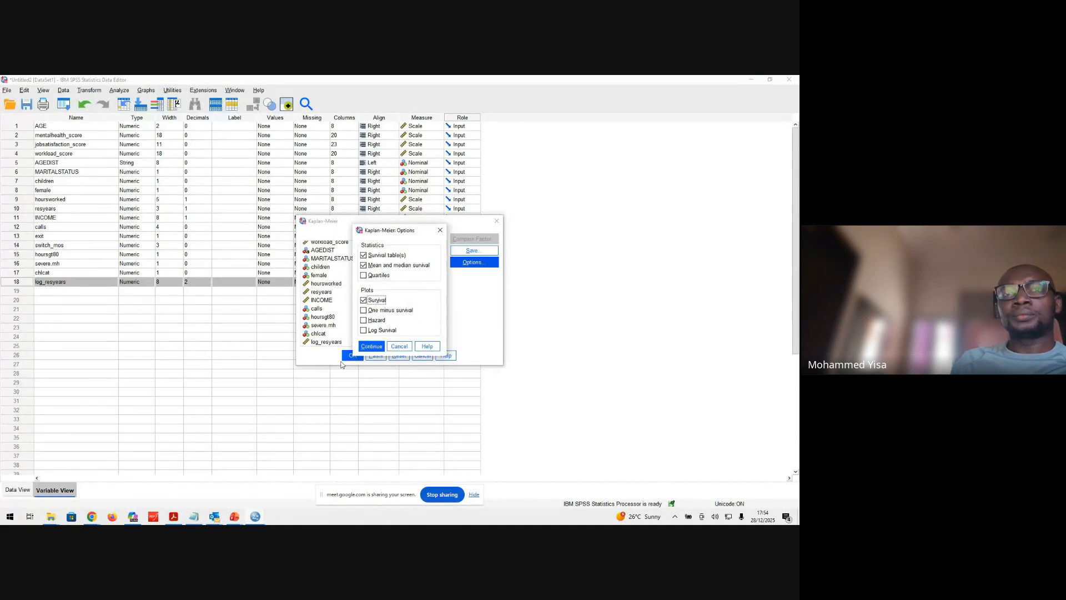
pyautogui.click(371, 347)
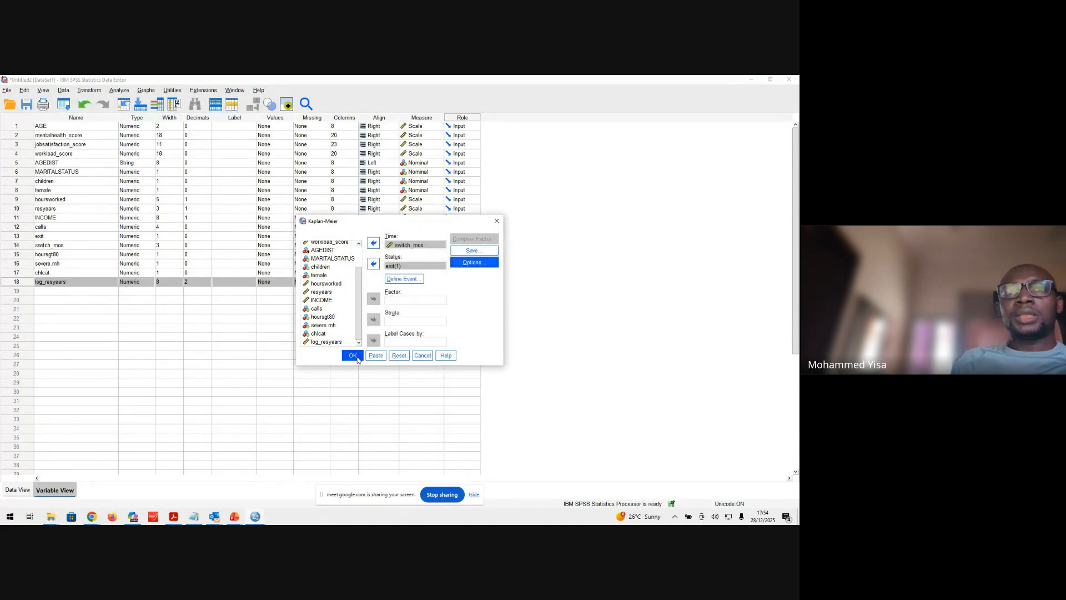
pyautogui.click(357, 359)
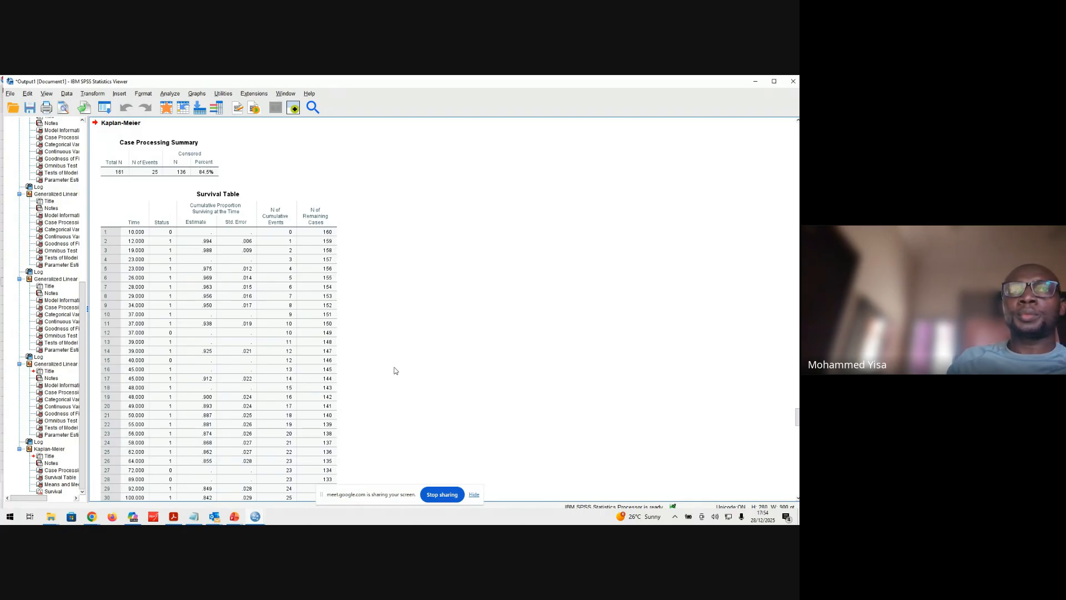
# Examine the Kaplan-Meier output: Case Processing Summary, Survival Table, Means and Medians for Survival Time, and the Survival Function plot
pyautogui.click(177, 168)
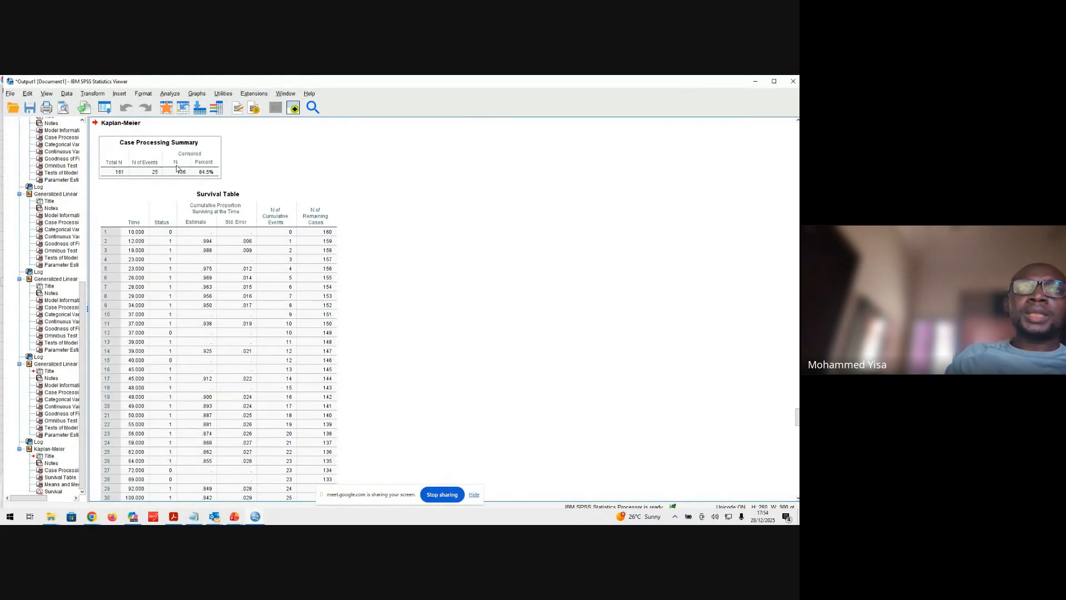
pyautogui.click(321, 337)
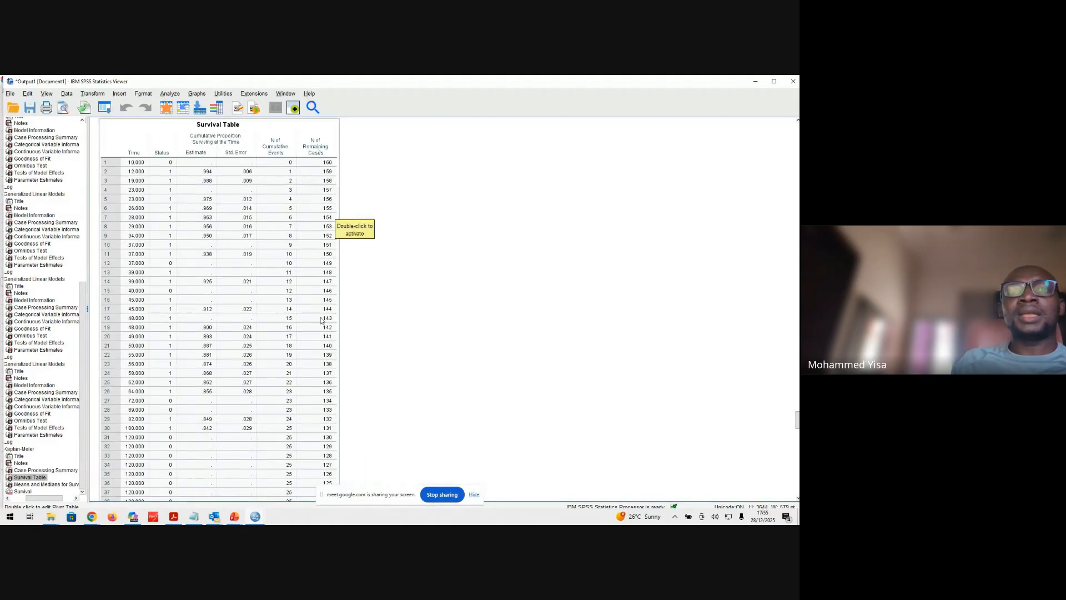
pyautogui.scroll(-10, 328, 401)
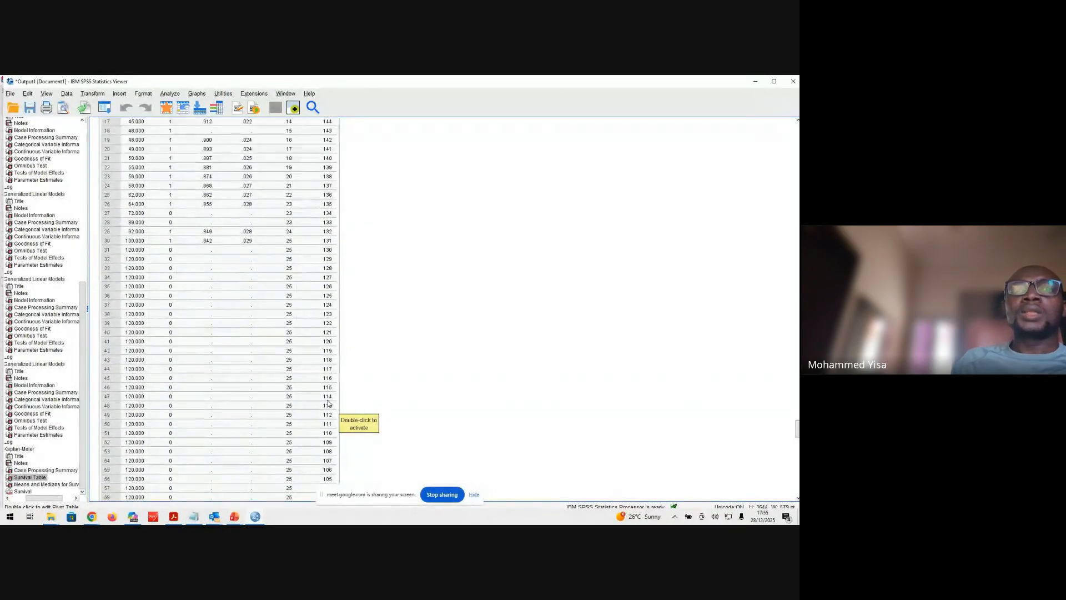
pyautogui.scroll(-15, 328, 401)
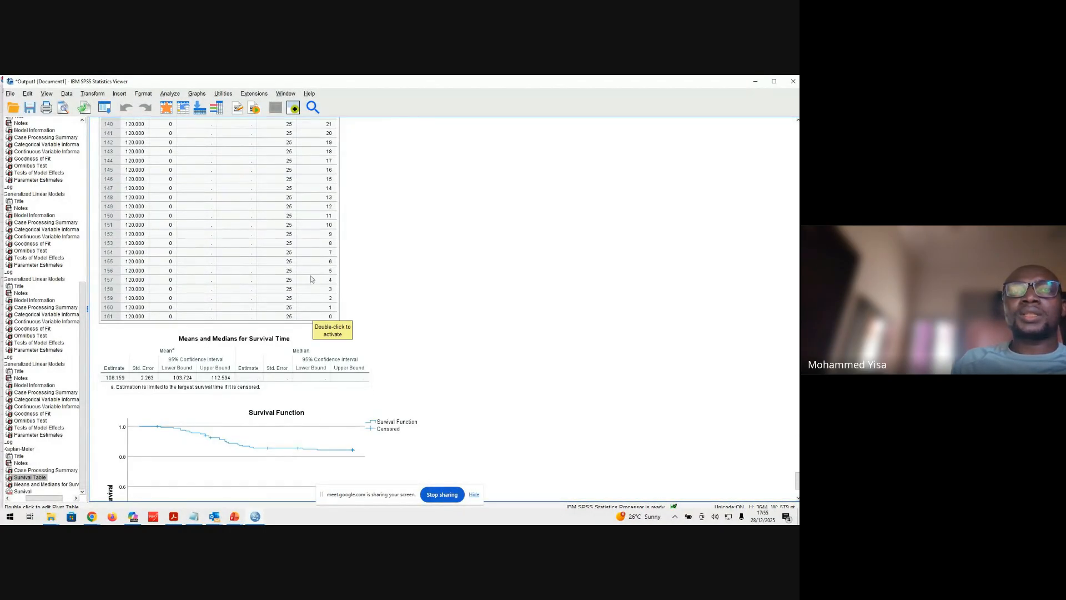
pyautogui.scroll(-3, 311, 265)
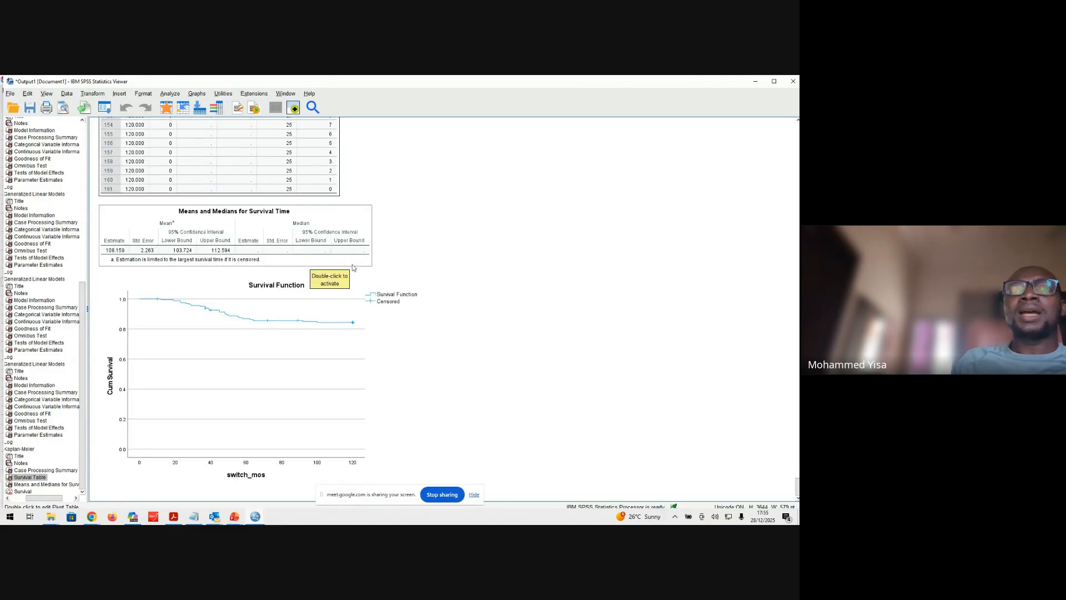
pyautogui.click(318, 355)
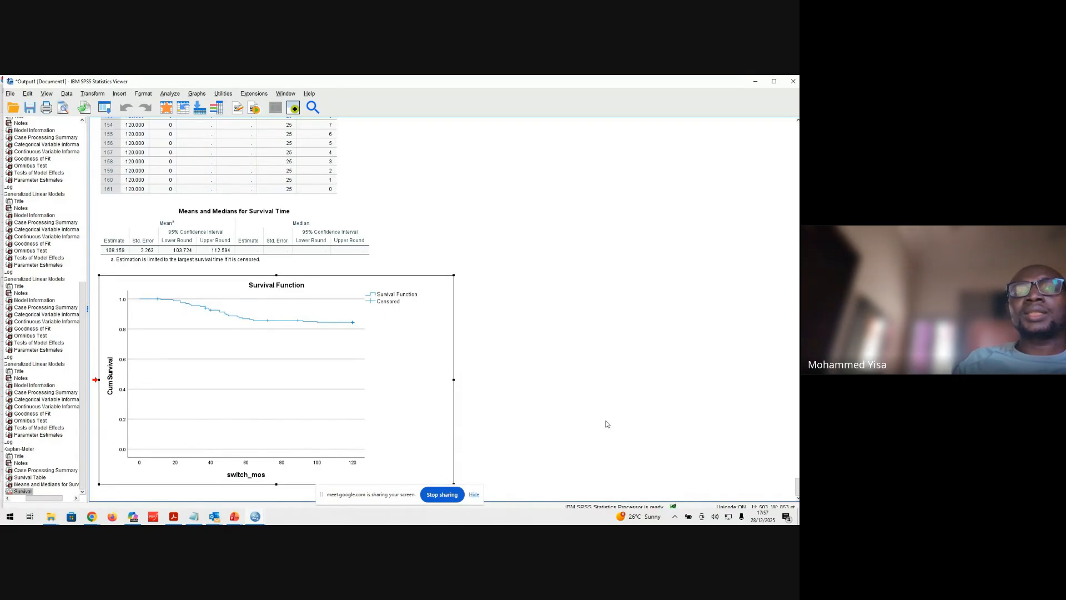
# Reopen the Kaplan-Meier survival analysis setup
pyautogui.click(166, 94)
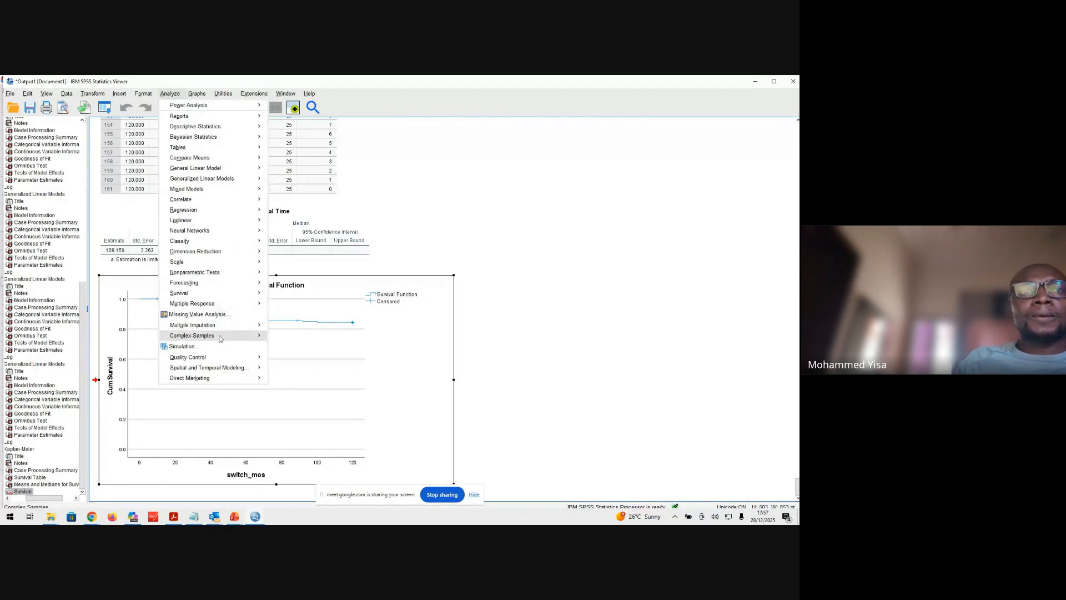
pyautogui.moveTo(231, 296)
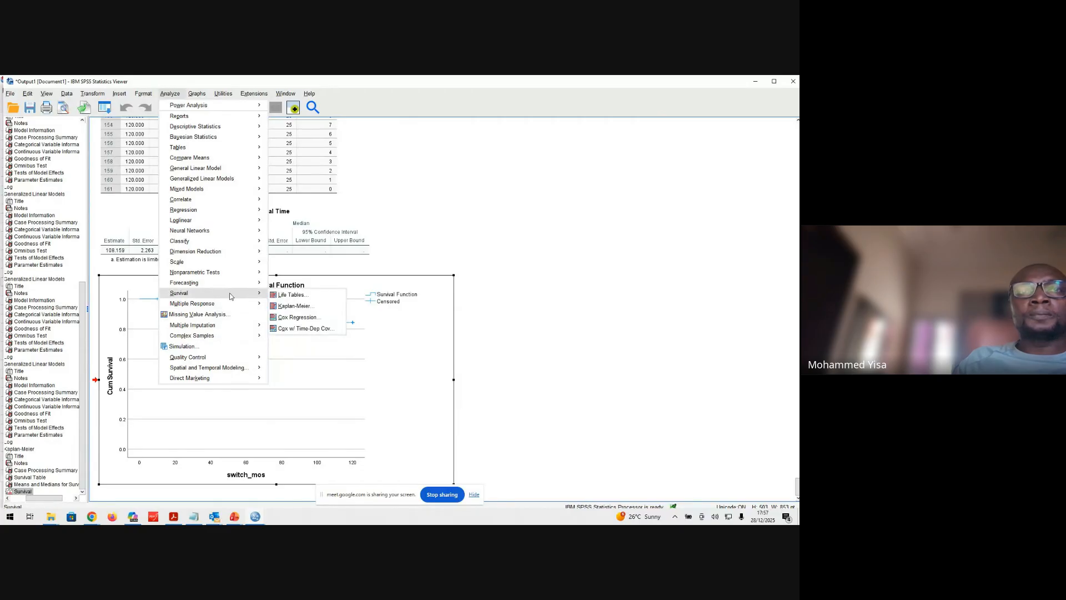
pyautogui.click(294, 306)
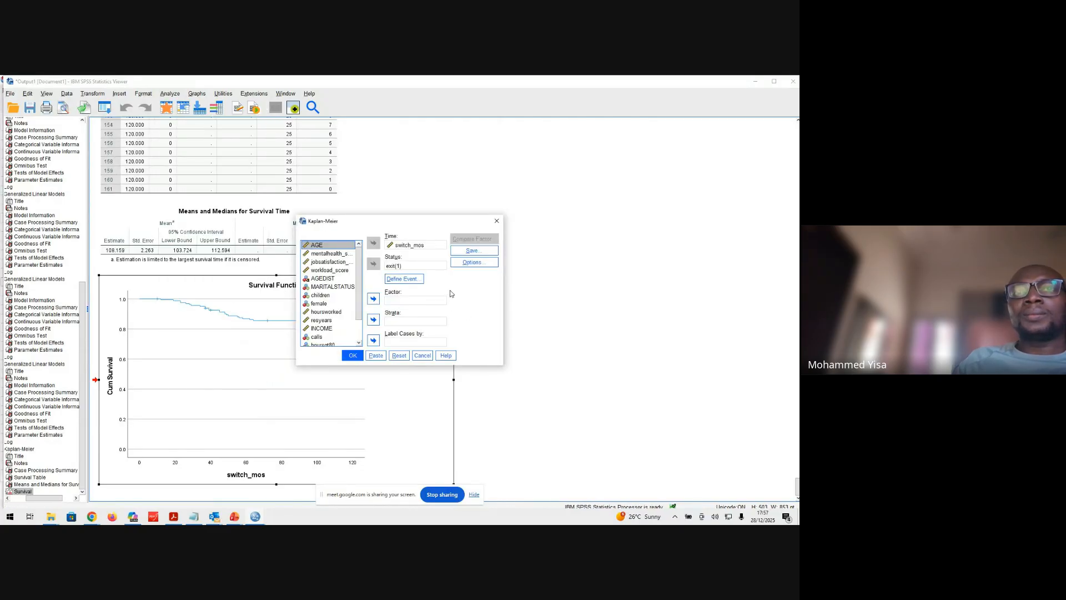
pyautogui.click(479, 264)
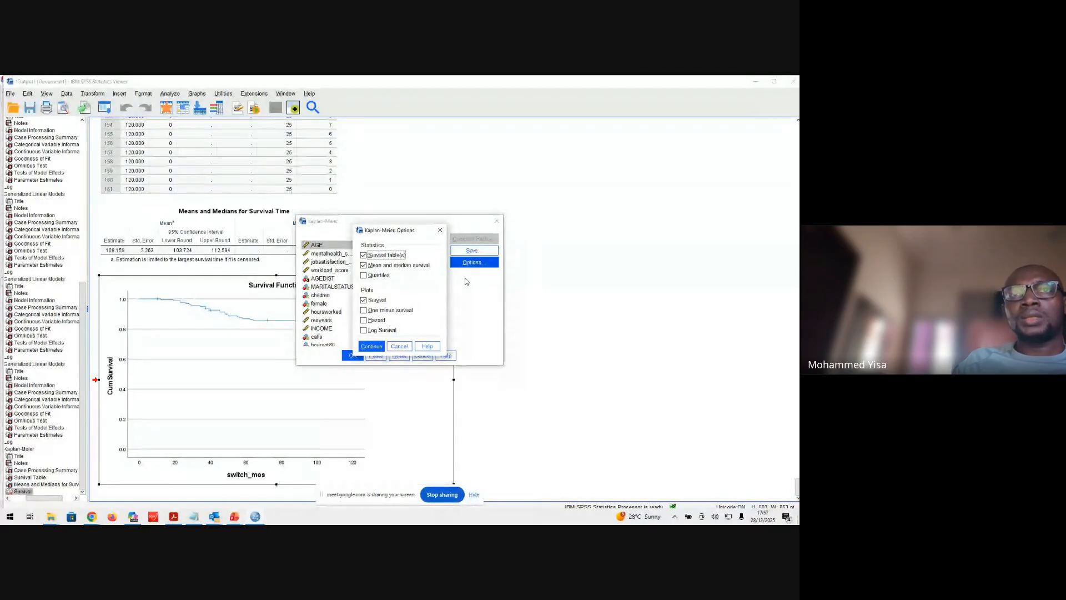
pyautogui.click(443, 229)
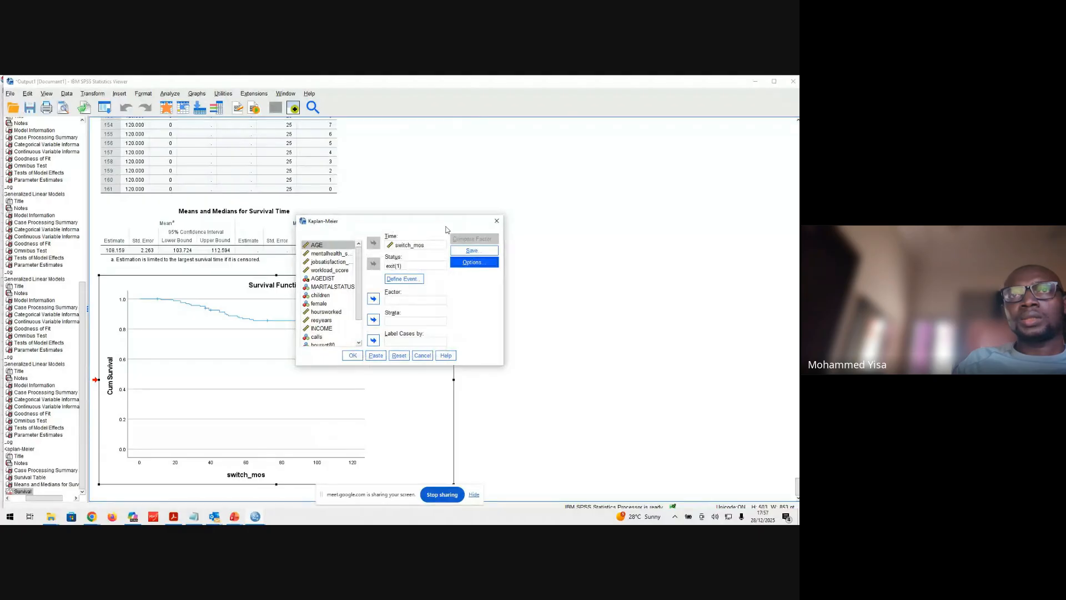
pyautogui.click(472, 264)
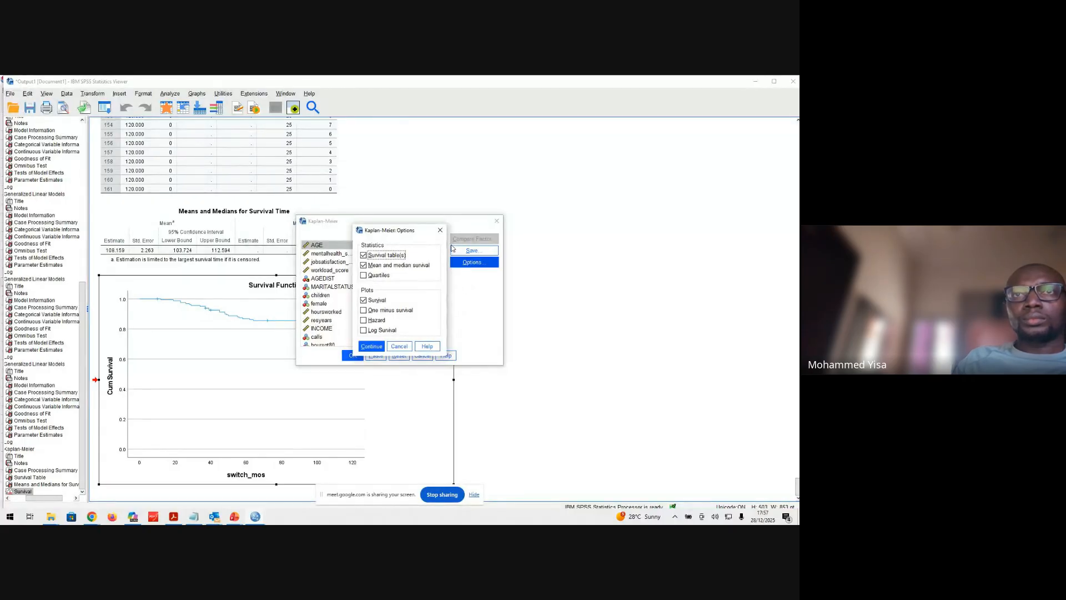
pyautogui.click(441, 229)
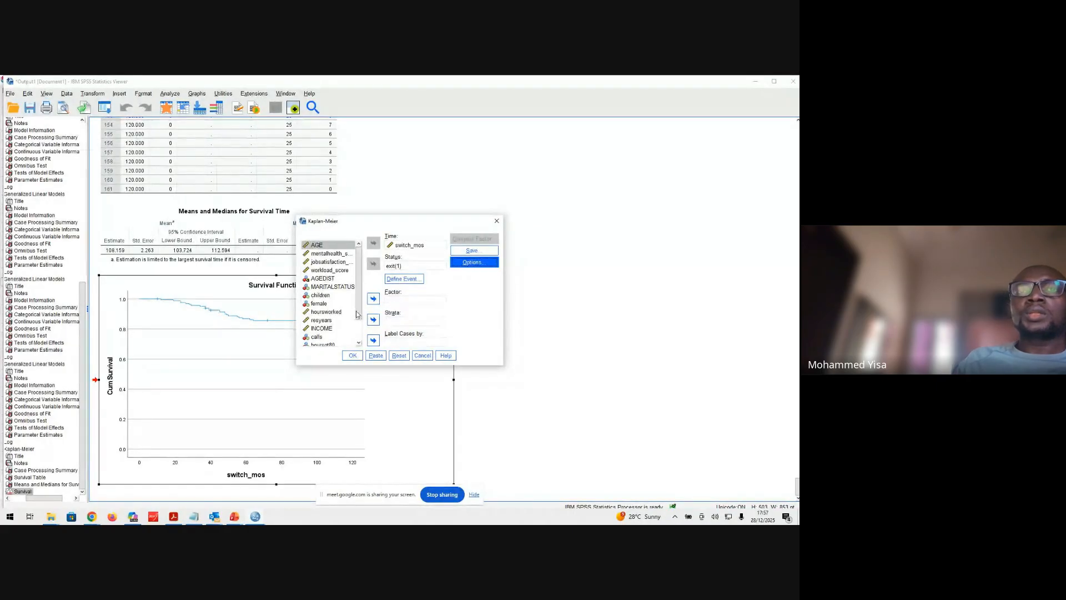
# Assign female as the Kaplan-Meier factor with a Log rank test pooled over strata and run the analysis
pyautogui.click(337, 306)
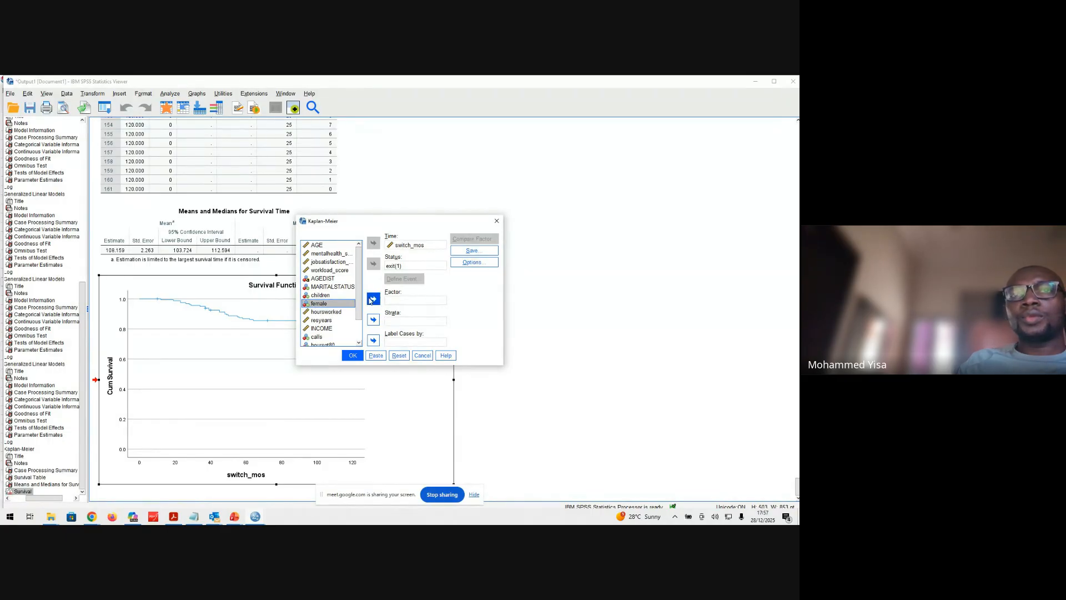
pyautogui.click(372, 300)
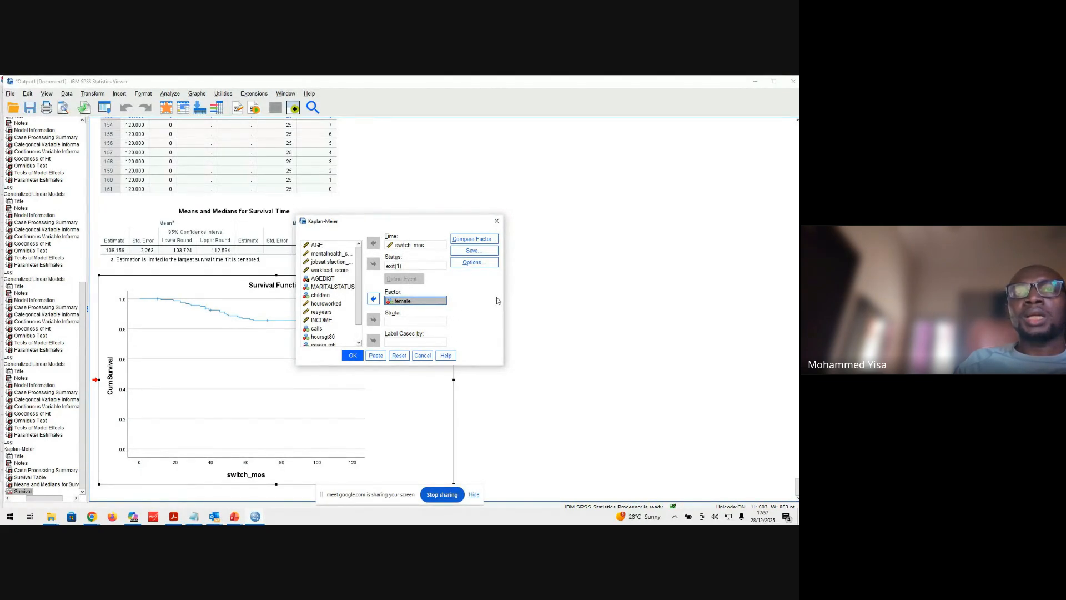
pyautogui.click(472, 239)
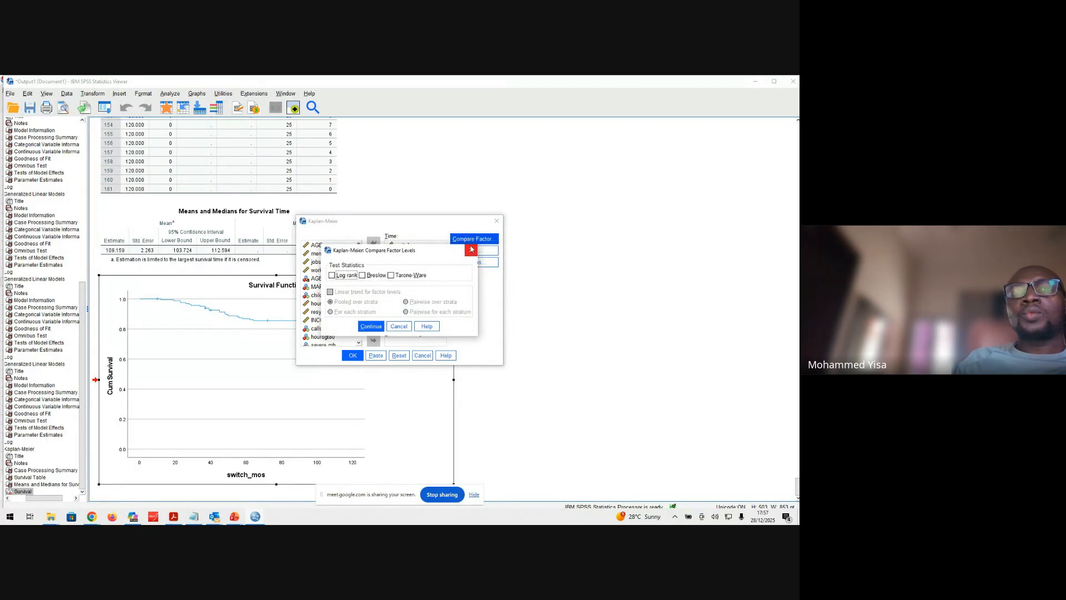
pyautogui.click(333, 276)
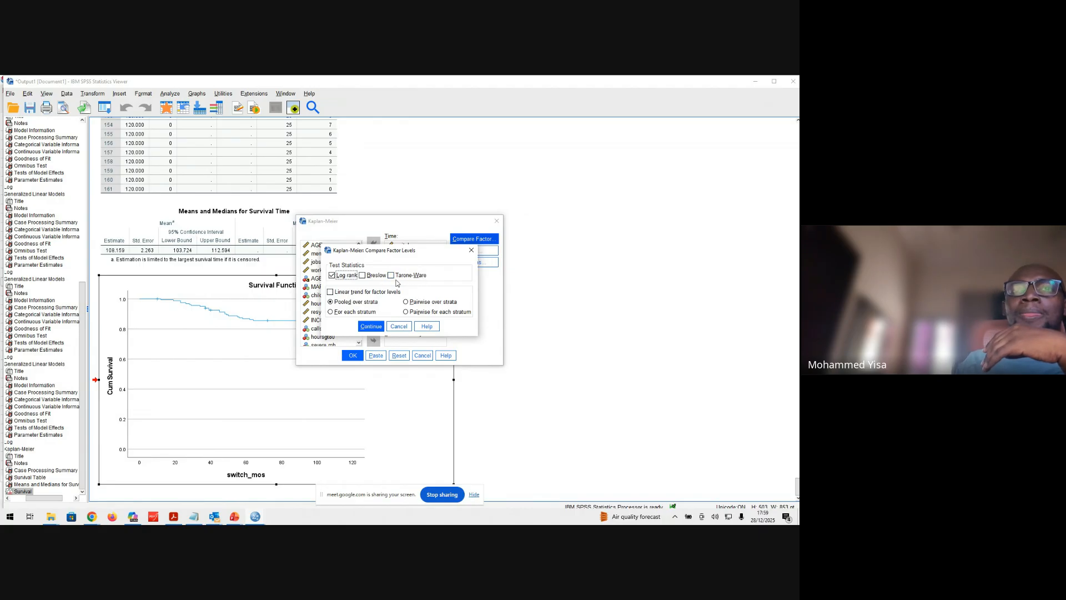
pyautogui.click(370, 327)
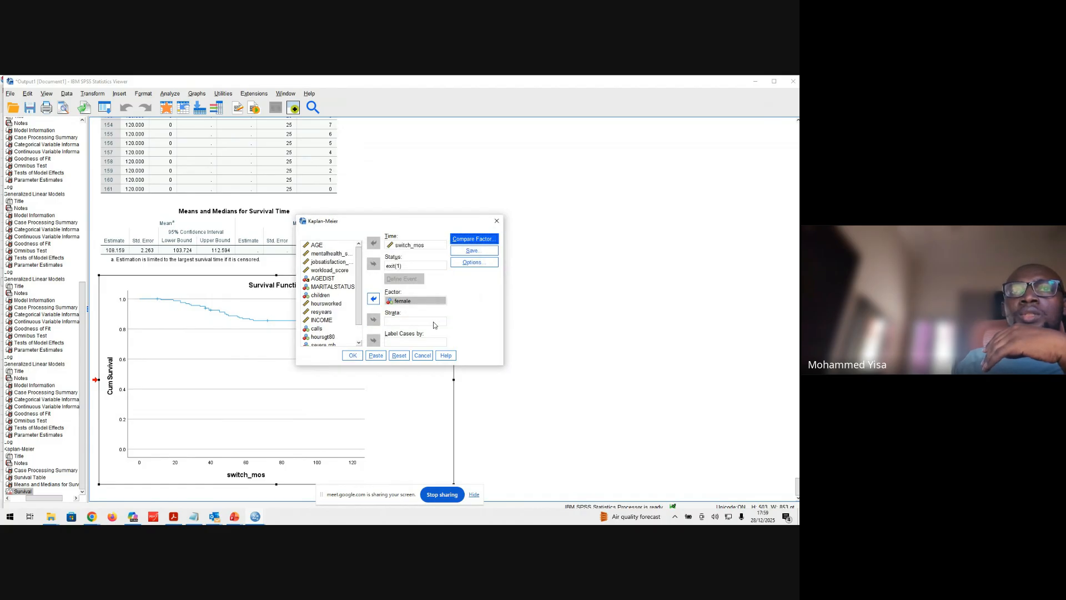
pyautogui.click(353, 355)
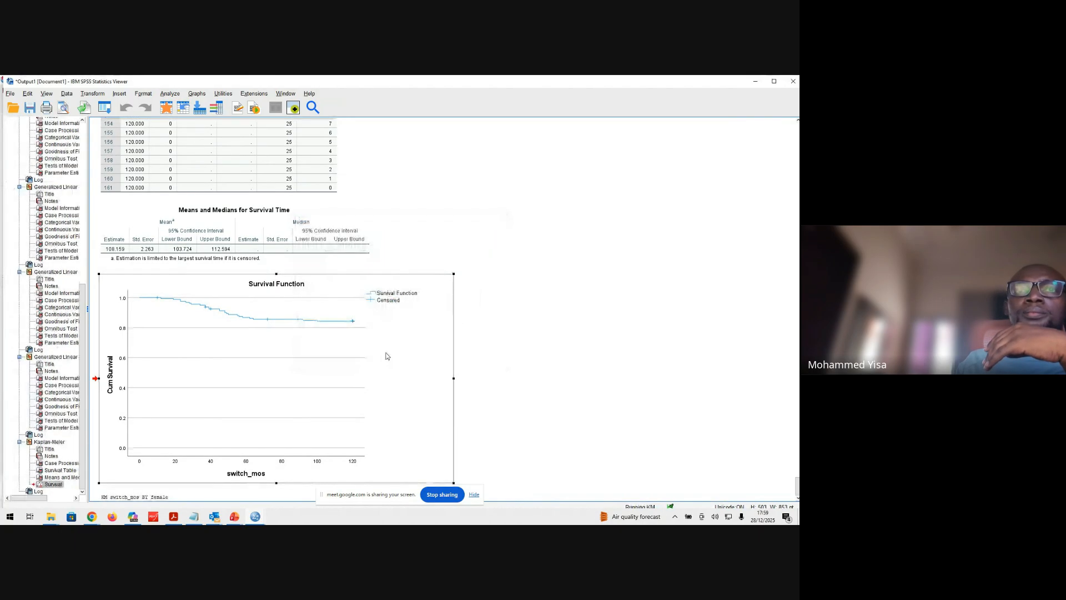
# Examine the Kaplan-Meier output by female: Survival Table, Means and Medians for Survival Time, Overall Comparisons and the Survival Functions plot
pyautogui.scroll(-5, 450, 339)
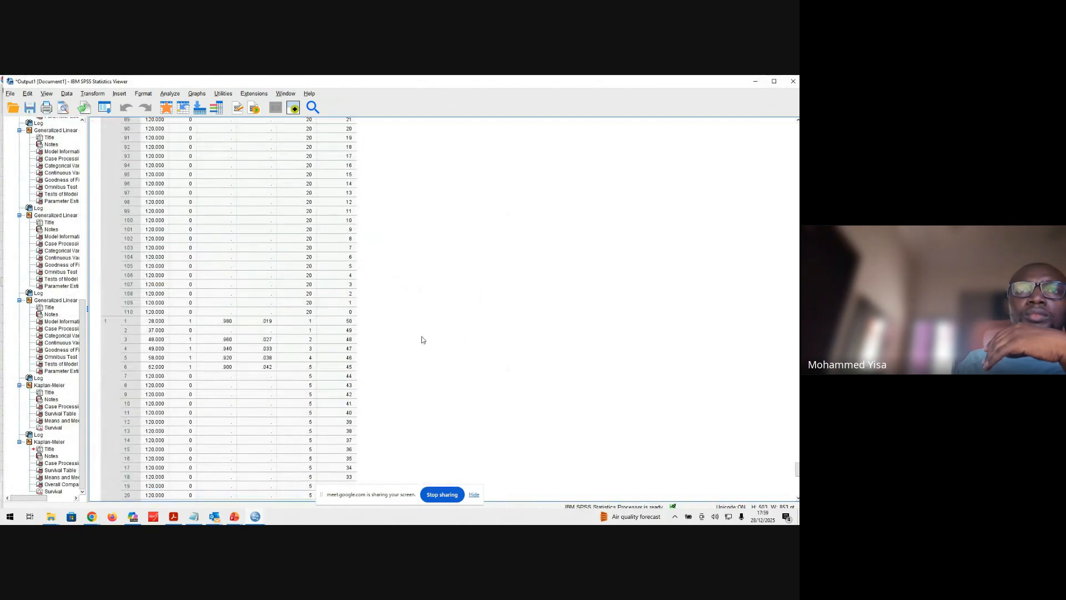
pyautogui.scroll(6, 448, 339)
pyautogui.scroll(-15, 255, 387)
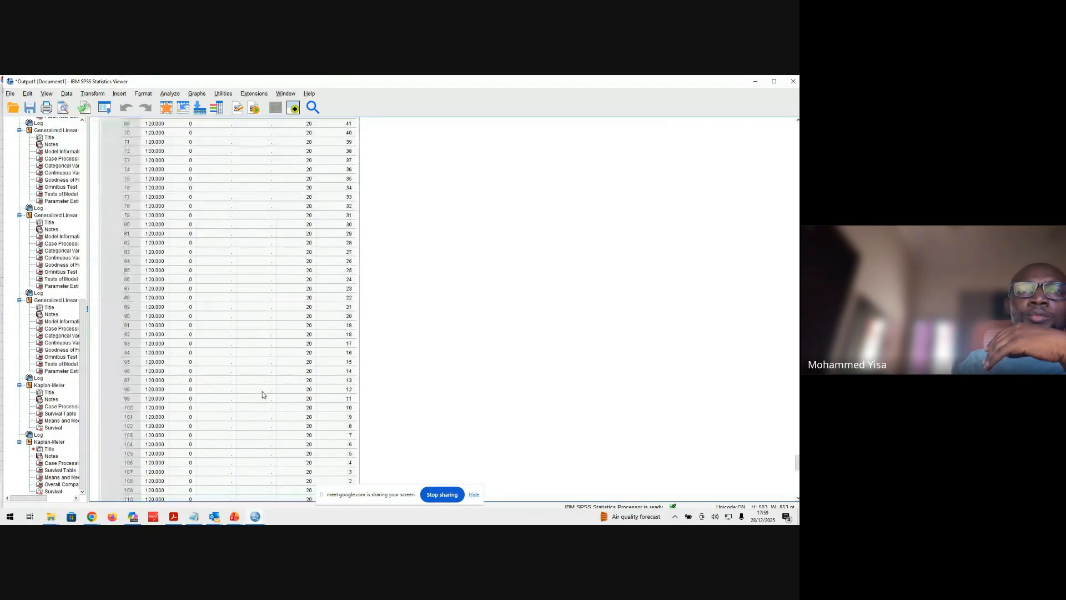
pyautogui.scroll(-10, 273, 374)
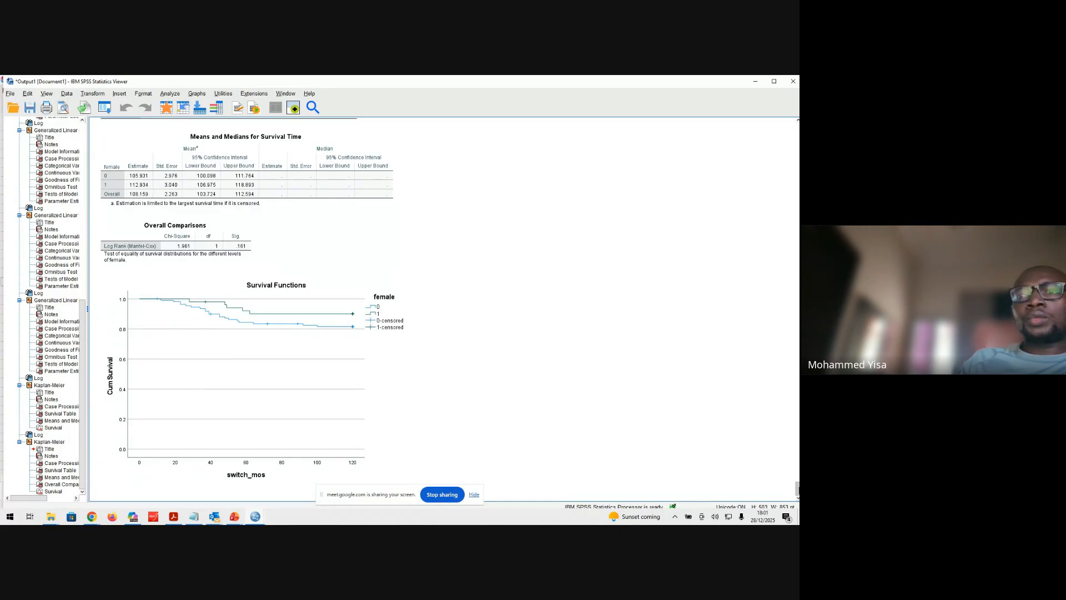
pyautogui.scroll(3, 389, 306)
pyautogui.scroll(20, 244, 309)
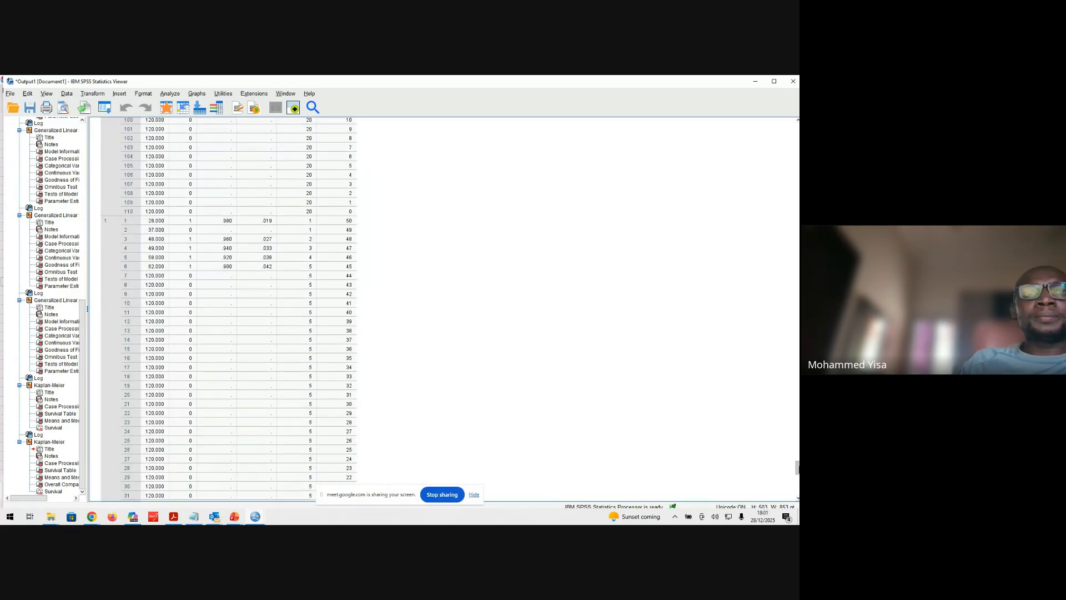
pyautogui.scroll(-20, 246, 309)
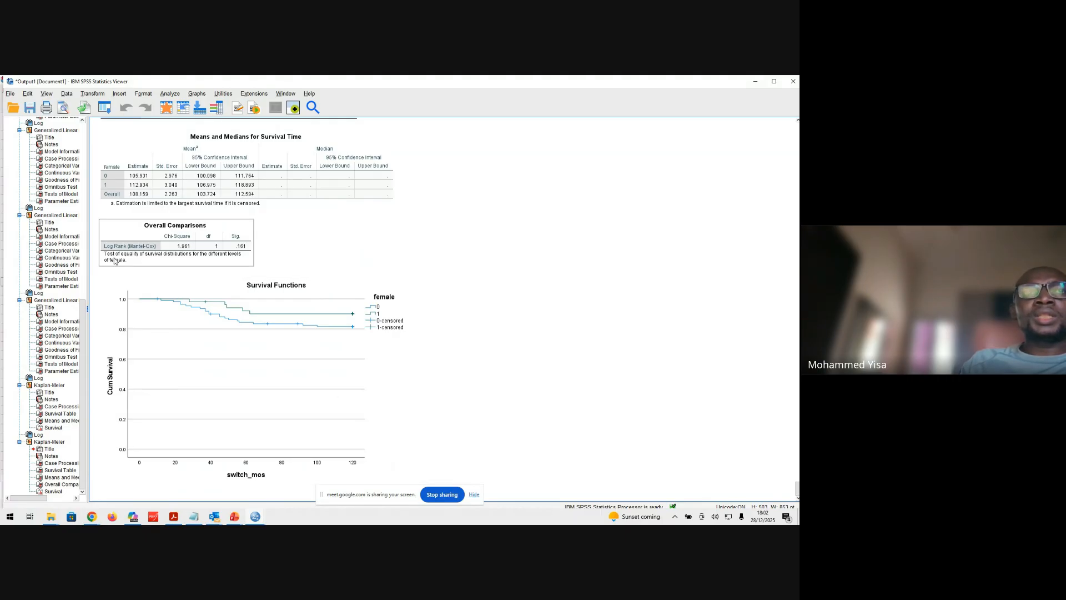
pyautogui.click(195, 227)
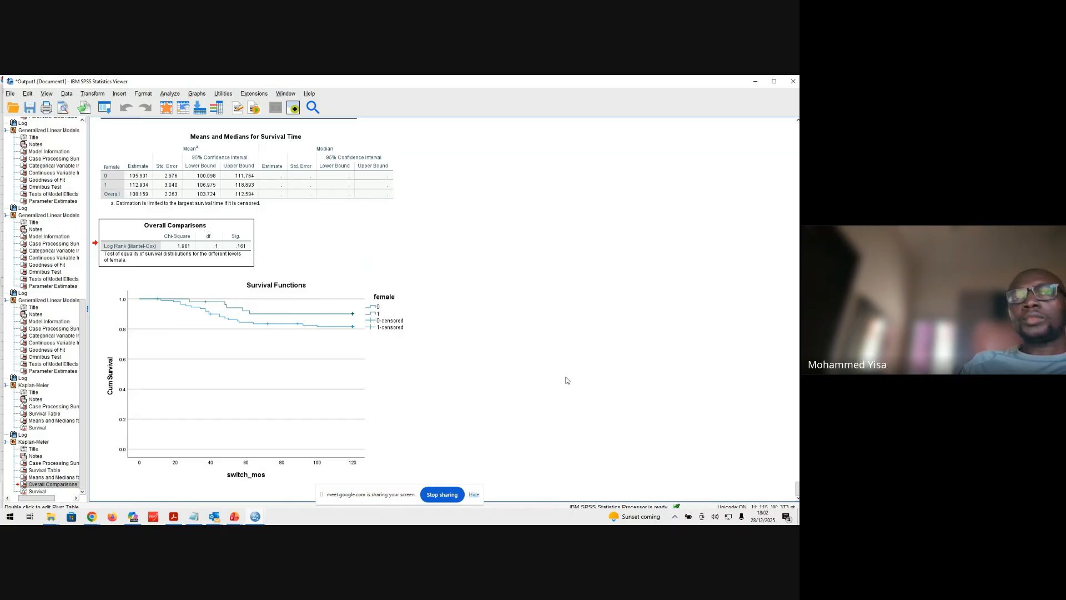
pyautogui.click(504, 427)
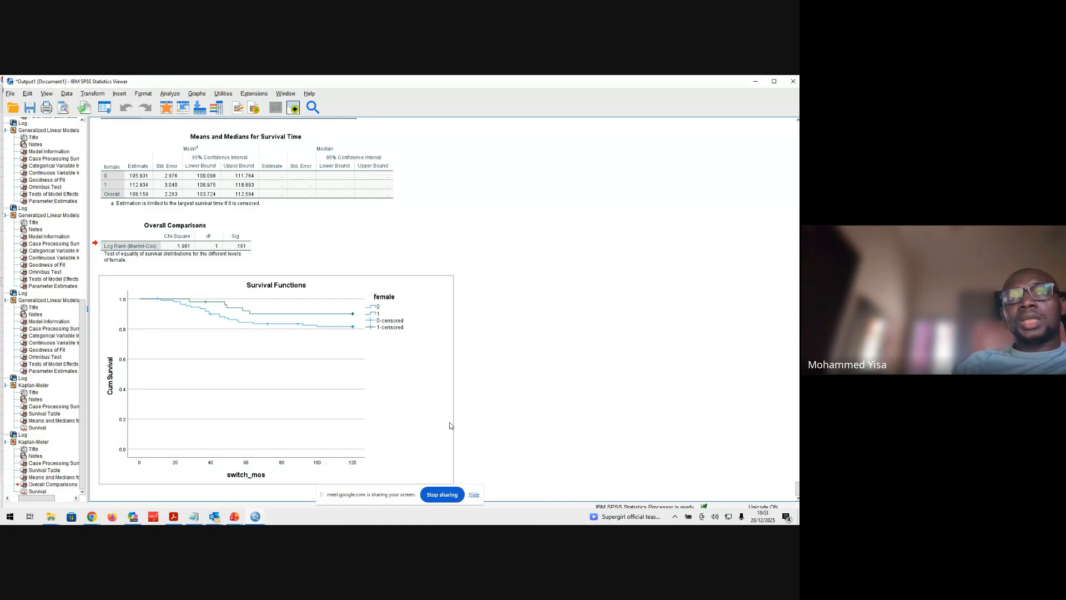
pyautogui.click(383, 361)
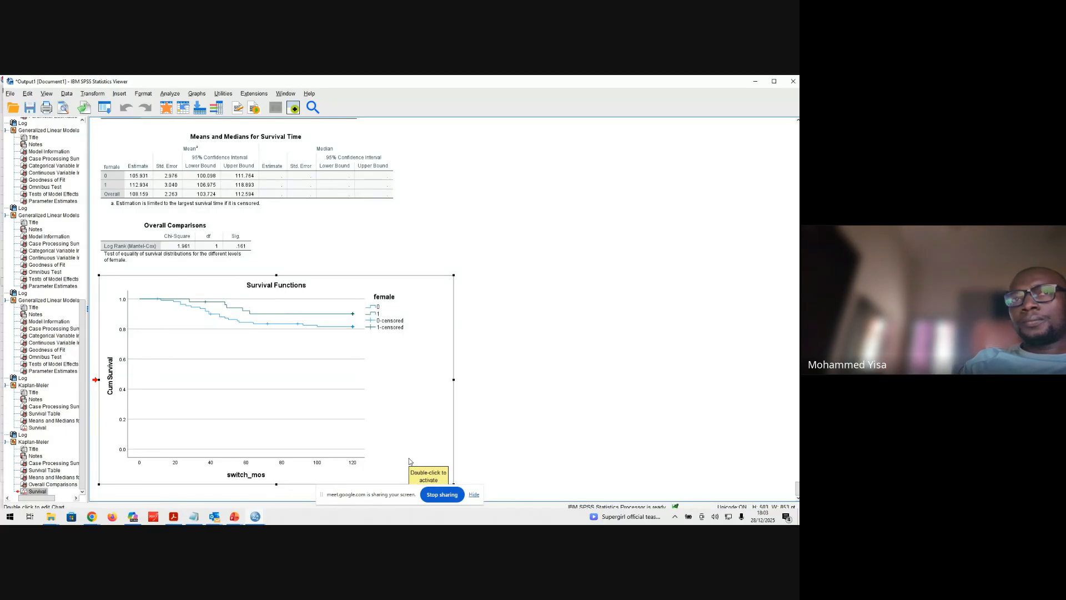
pyautogui.click(507, 374)
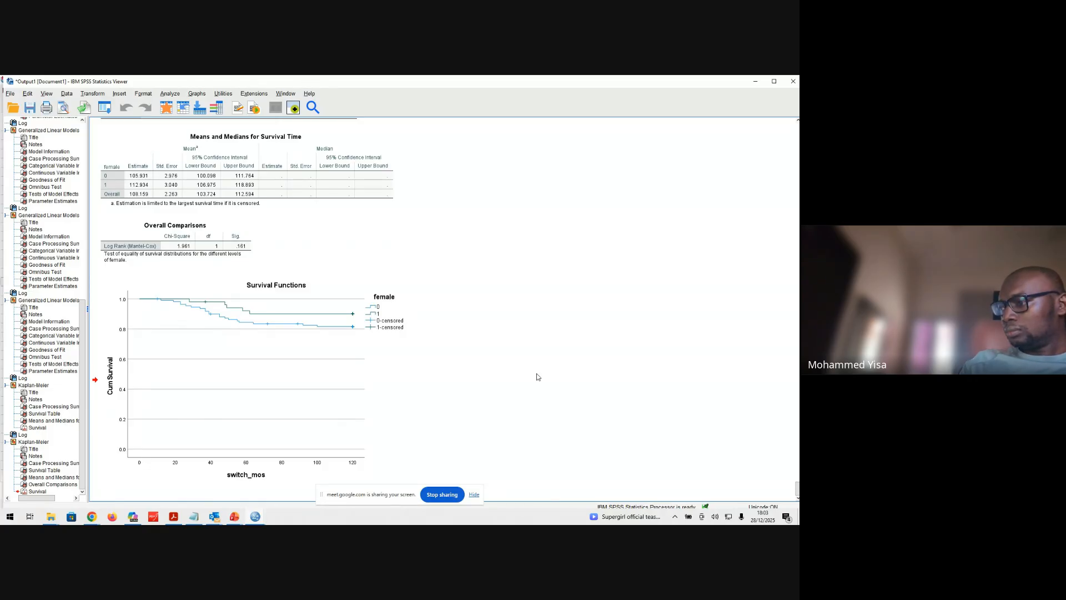
pyautogui.click(391, 384)
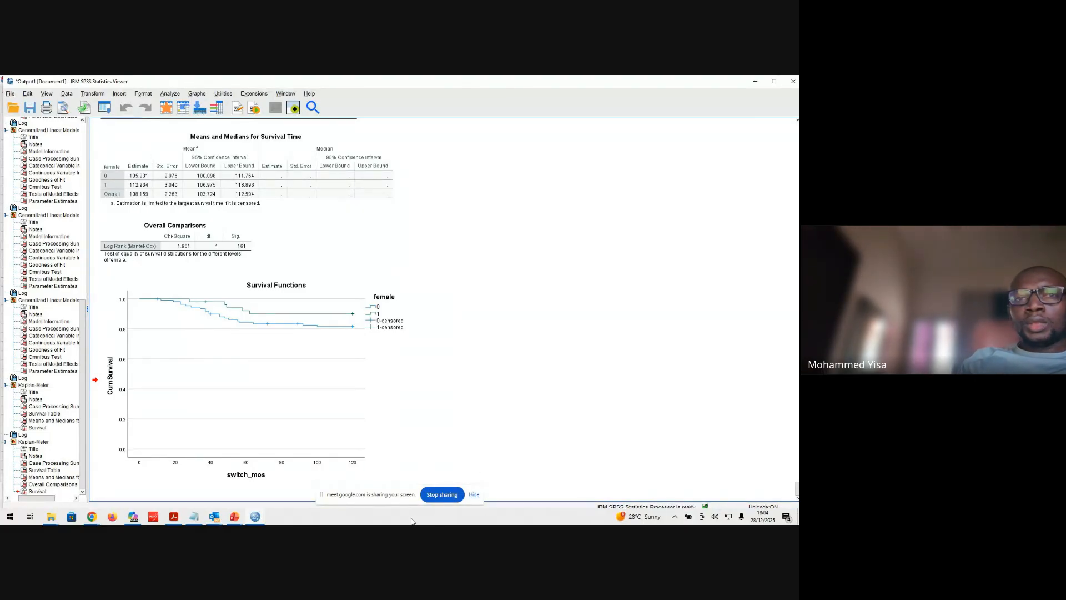
# Switch to the Comparing rates SPSS presentation in PowerPoint and review the survival analysis, Kaplan-Meier Curves and Cox proportional hazard model slides
pyautogui.click(231, 518)
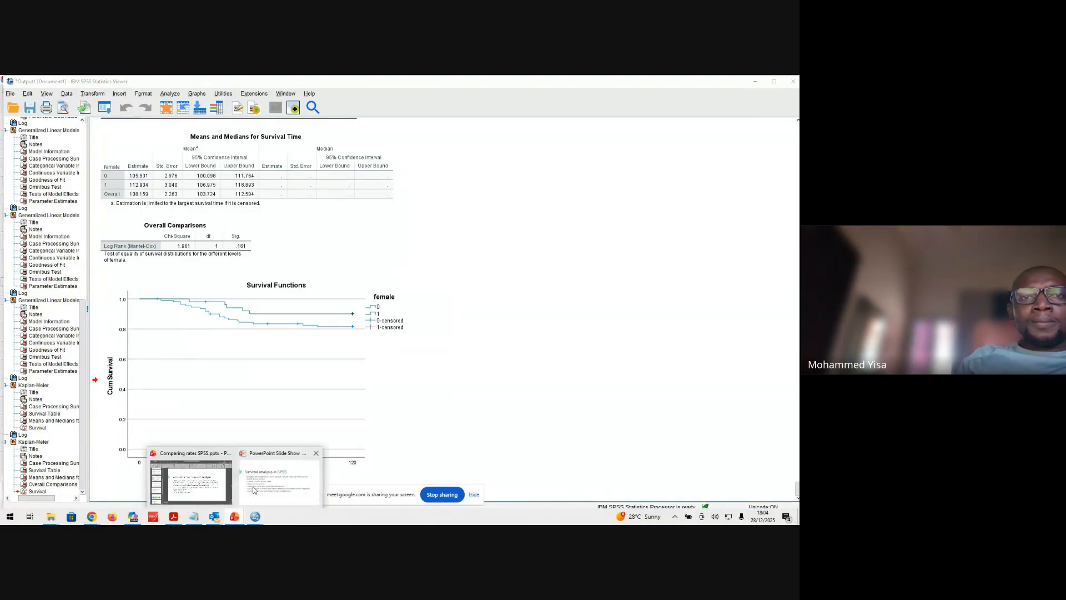
pyautogui.moveTo(217, 492)
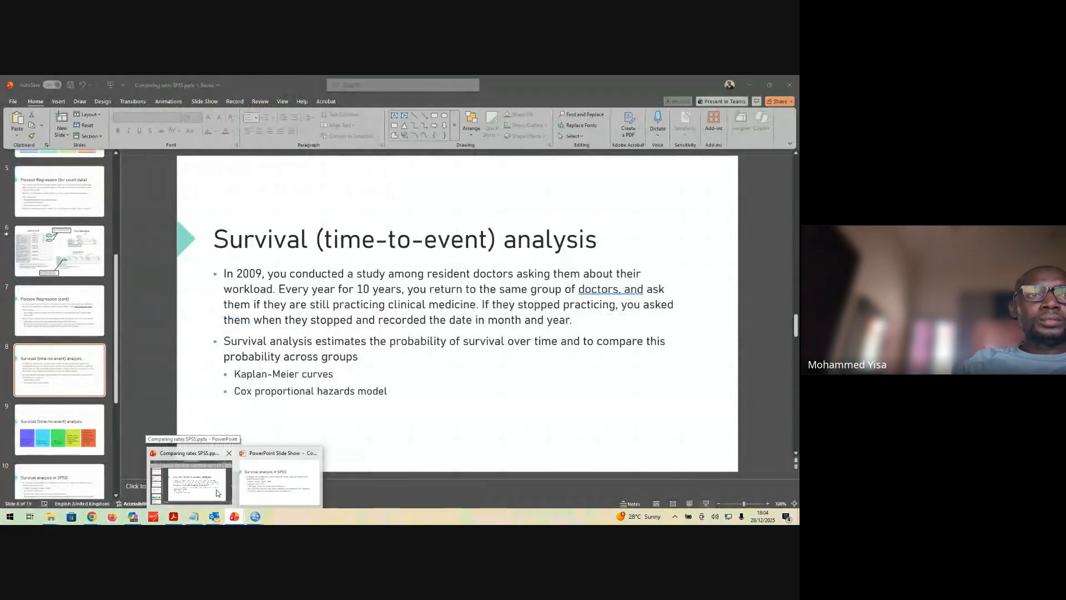
pyautogui.click(218, 492)
pyautogui.scroll(-3, 114, 422)
pyautogui.click(77, 317)
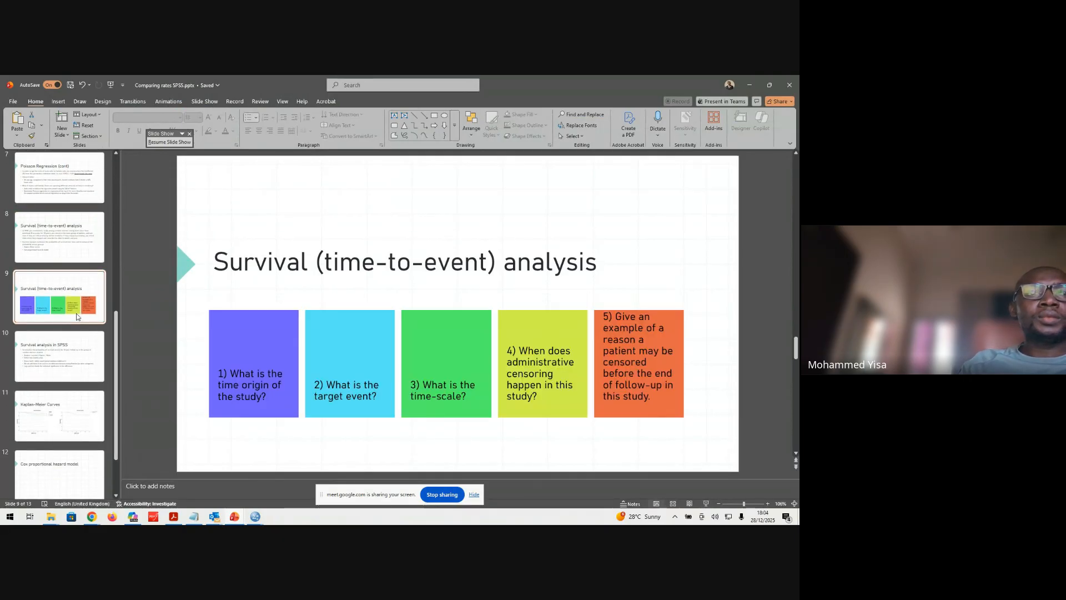
pyautogui.click(87, 376)
pyautogui.click(84, 403)
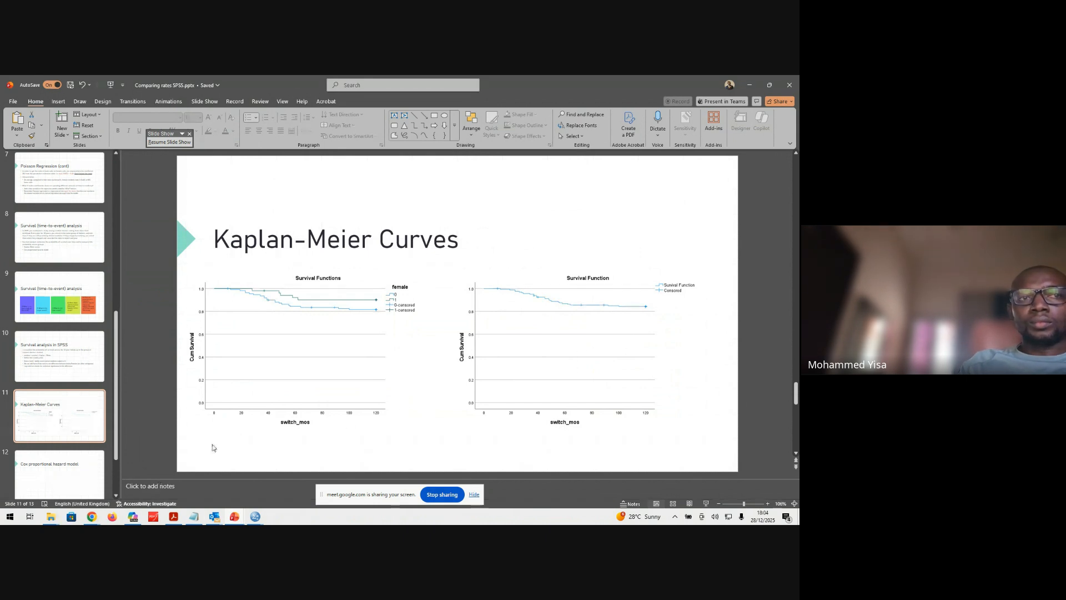
pyautogui.scroll(-3, 62, 333)
pyautogui.click(66, 417)
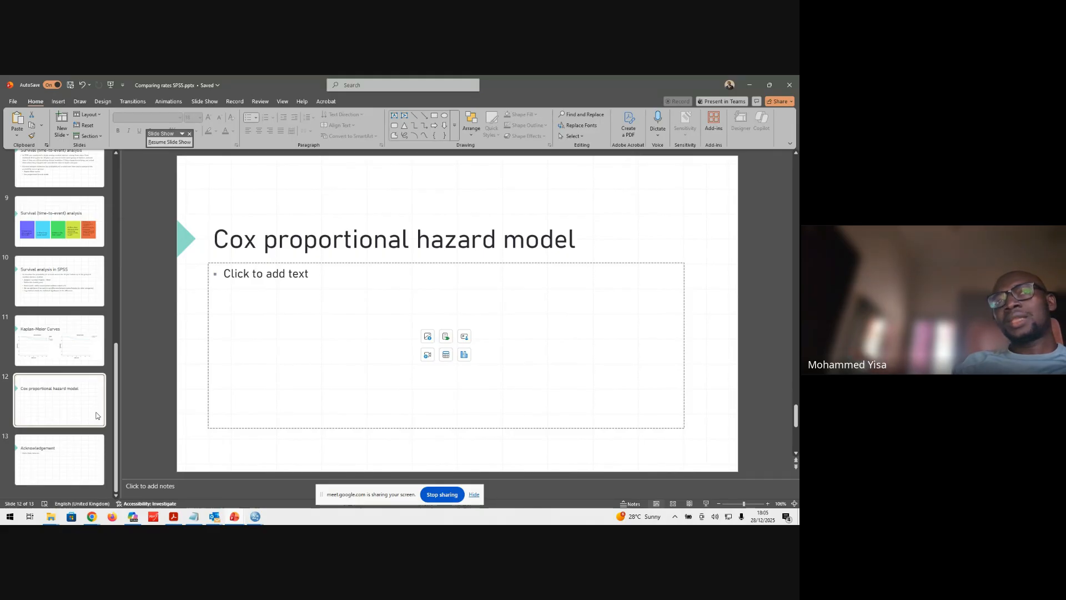
pyautogui.click(59, 425)
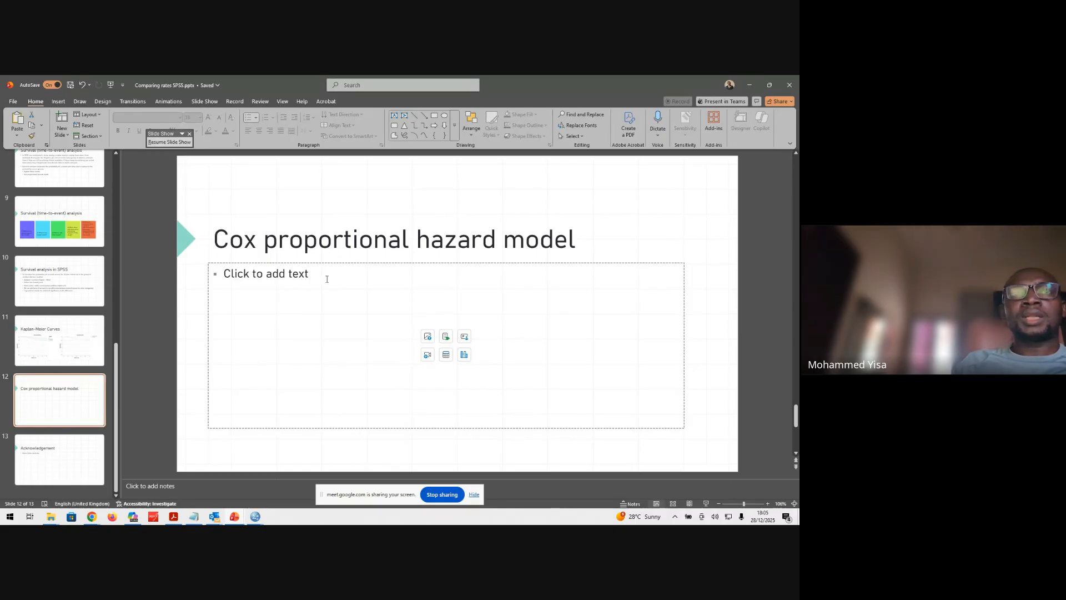
pyautogui.click(752, 83)
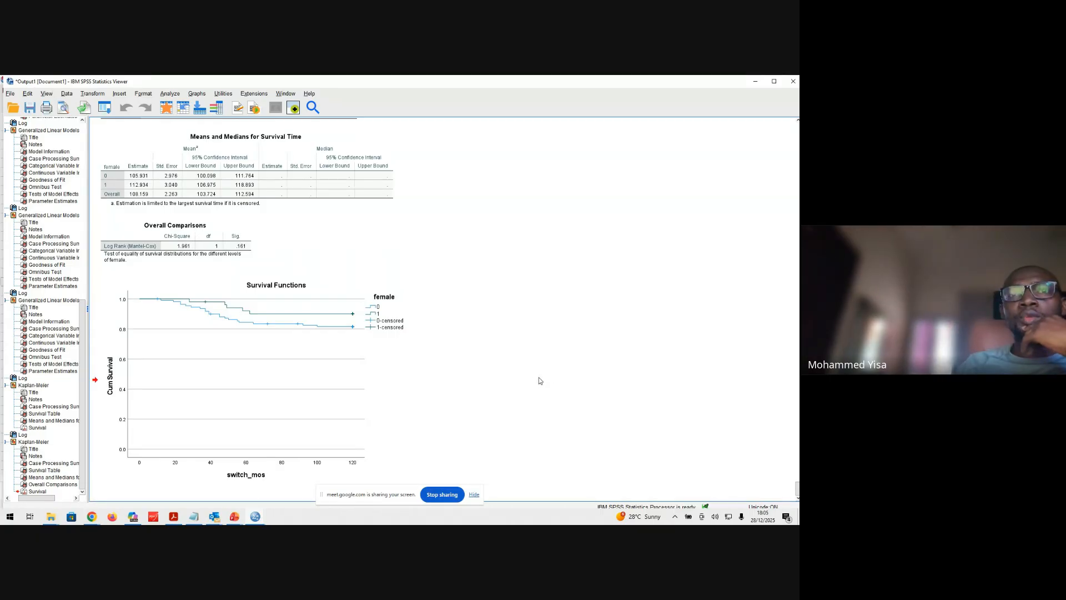
# Open the Cox Regression setup in SPSS and assign switch_mos as the time variable
pyautogui.click(175, 95)
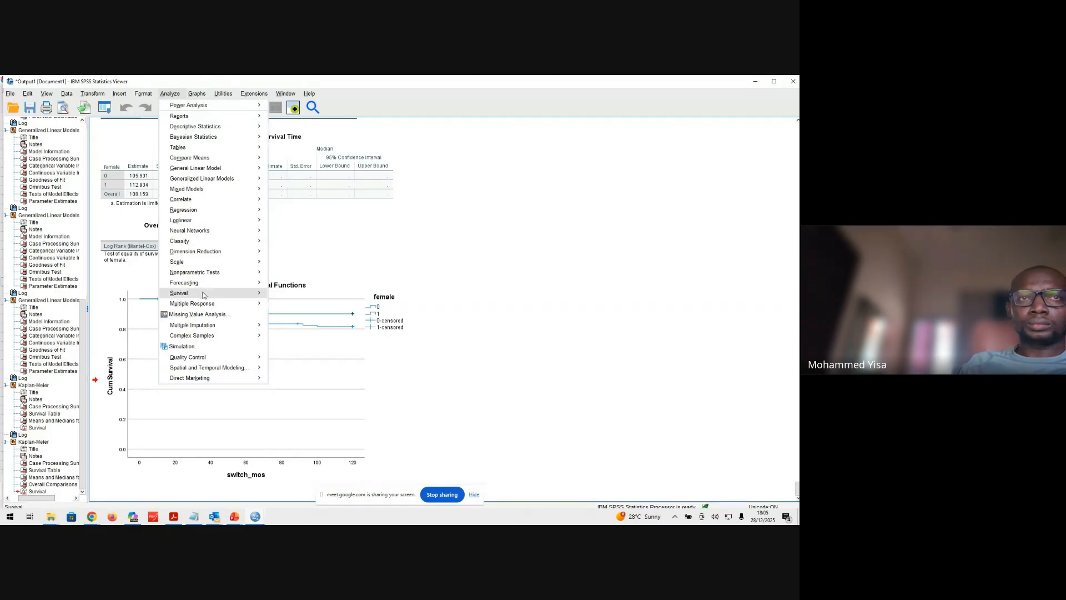
pyautogui.moveTo(199, 300)
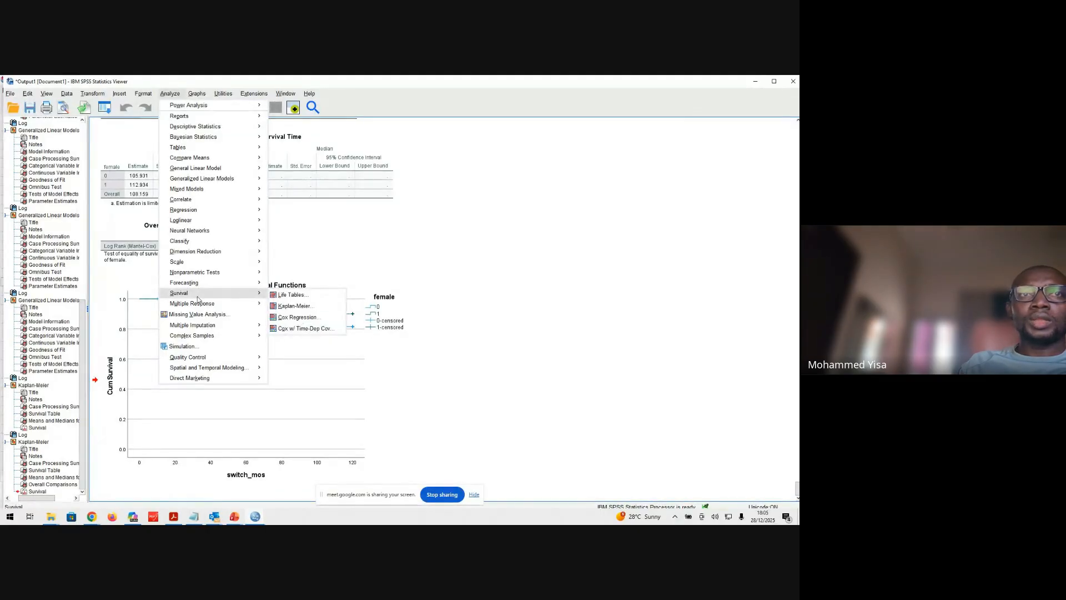
pyautogui.click(298, 318)
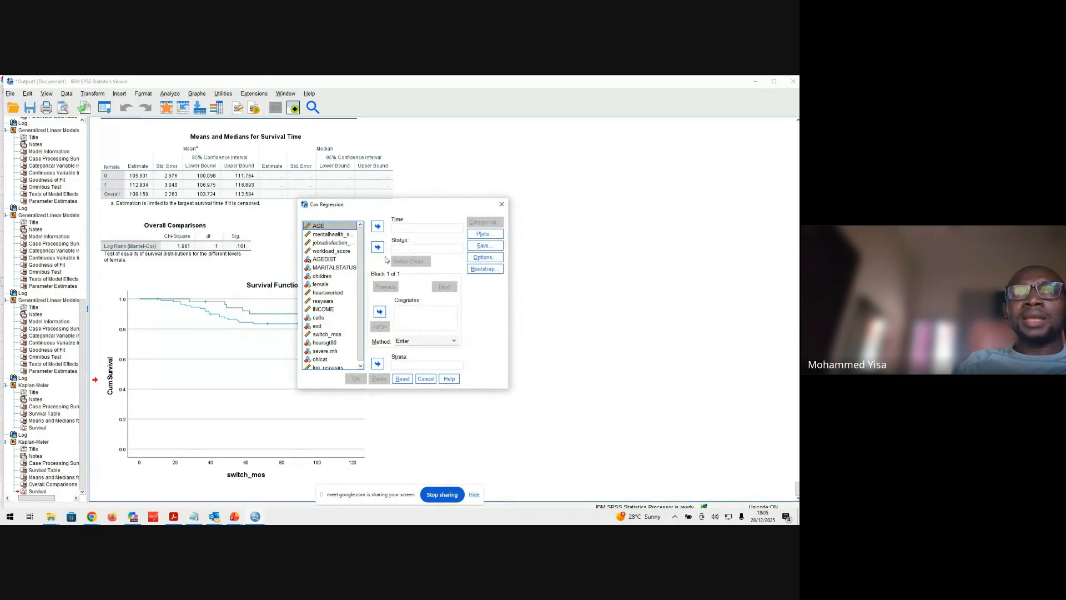
pyautogui.scroll(-1, 359, 288)
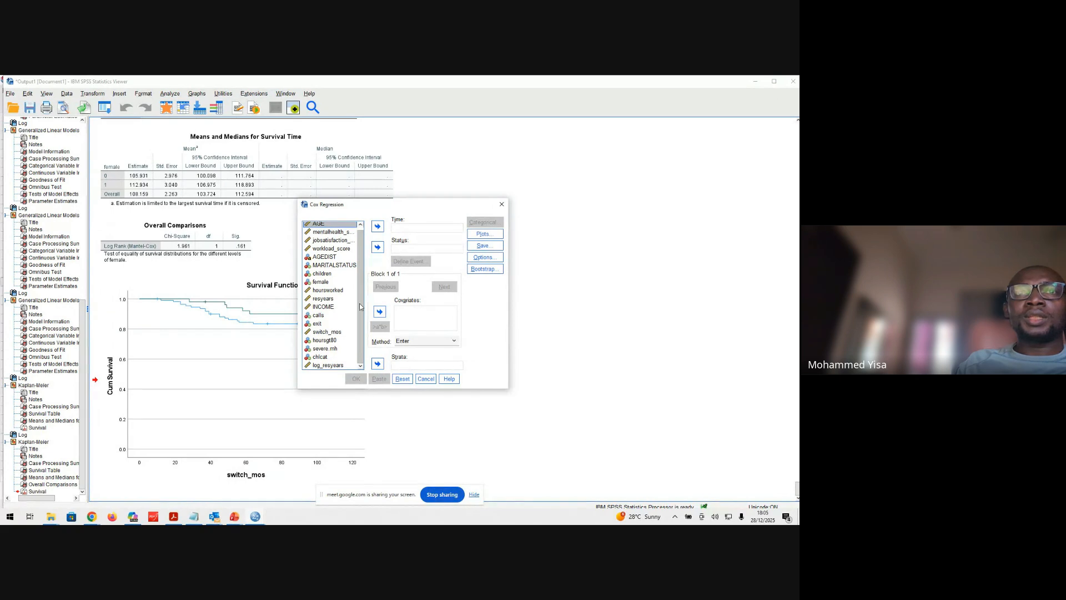
pyautogui.click(327, 332)
pyautogui.click(378, 226)
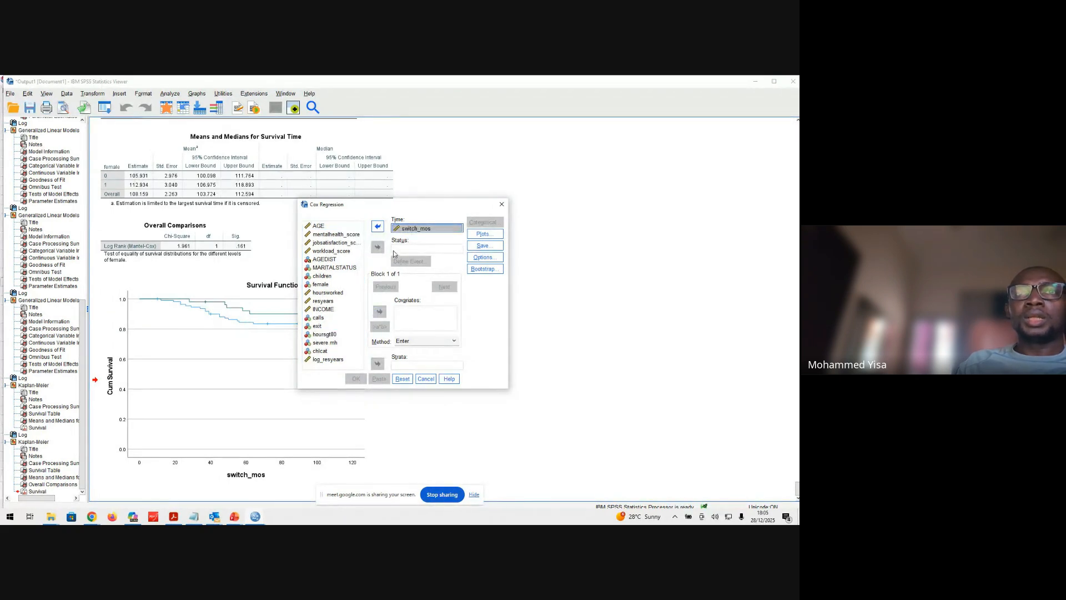
# Assign exit as the Cox Regression status variable and define the single value 1 as the event
pyautogui.click(318, 326)
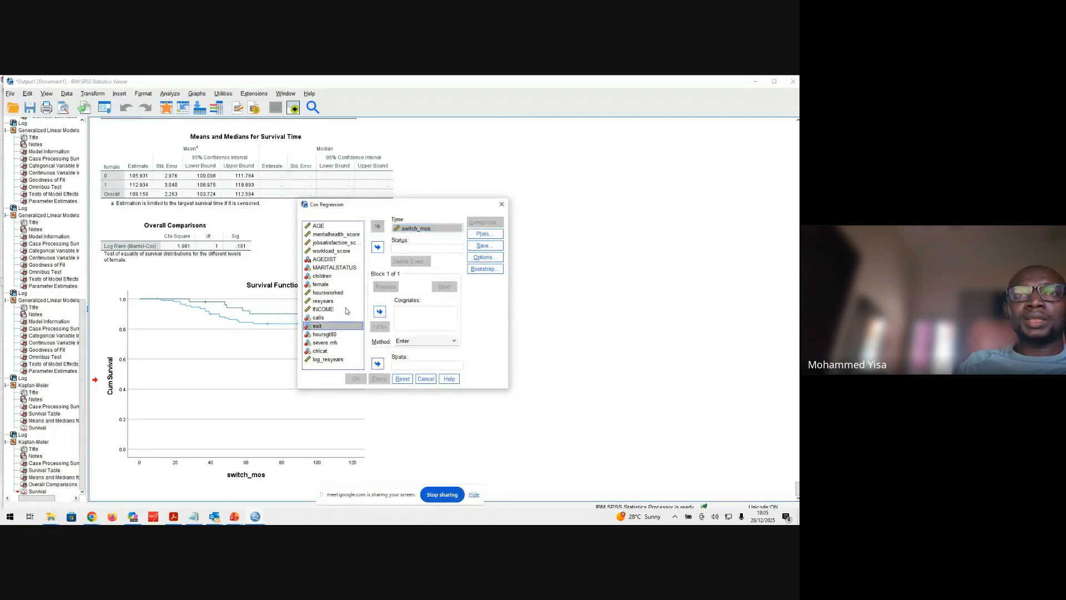
pyautogui.click(378, 247)
pyautogui.click(401, 262)
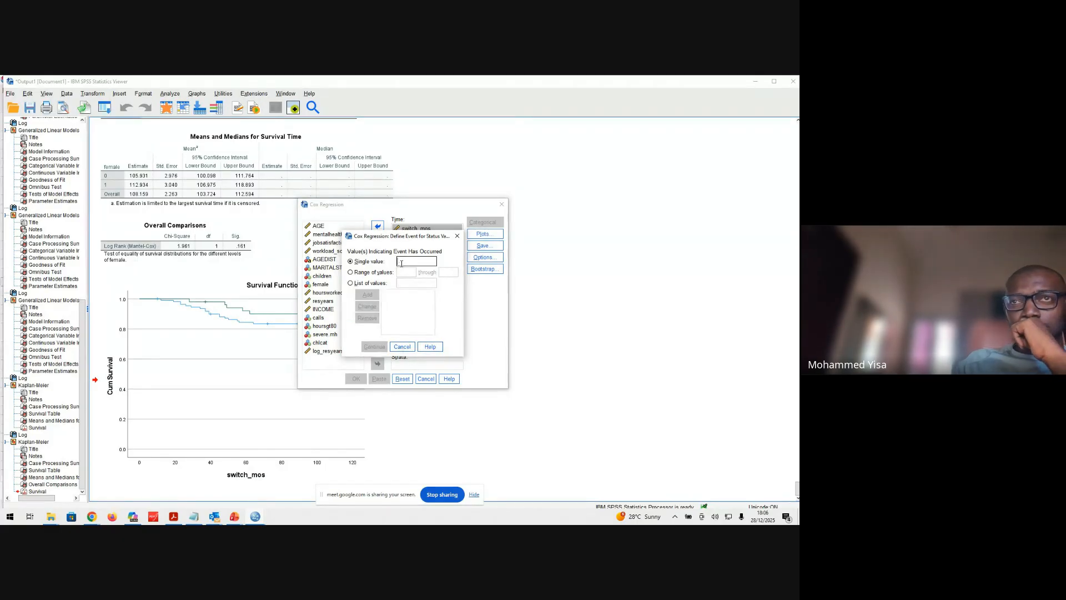
pyautogui.write('1')
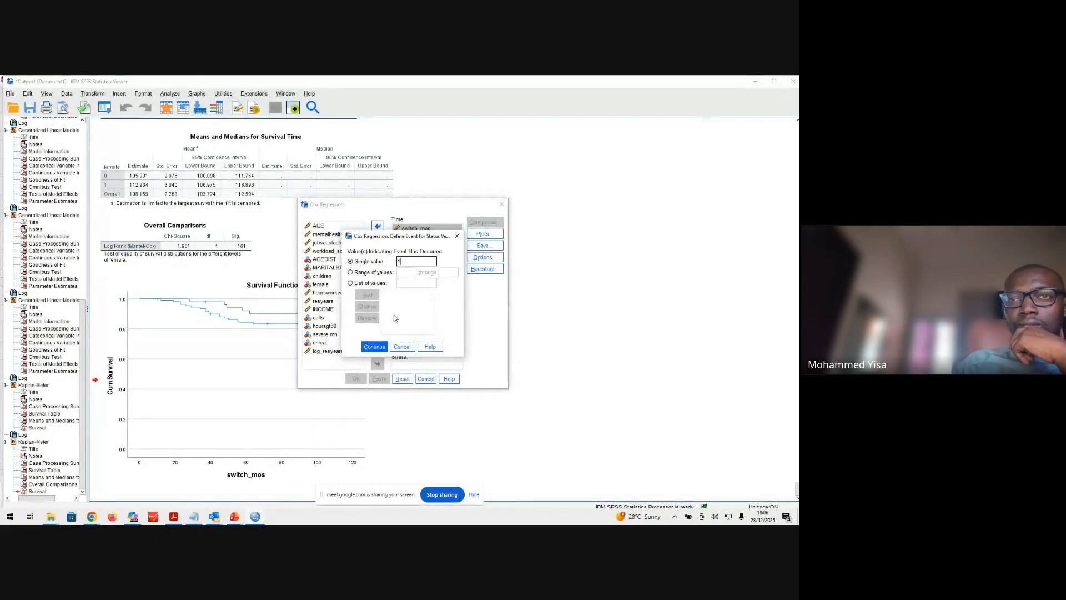
pyautogui.click(381, 348)
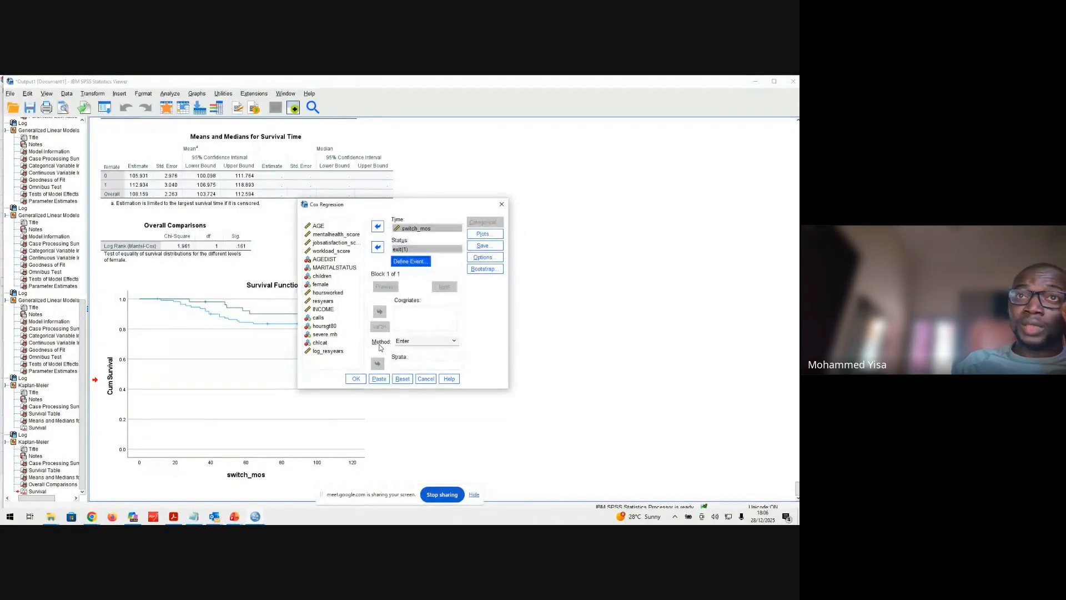
# Add female as a covariate in the Cox Regression model
pyautogui.click(406, 316)
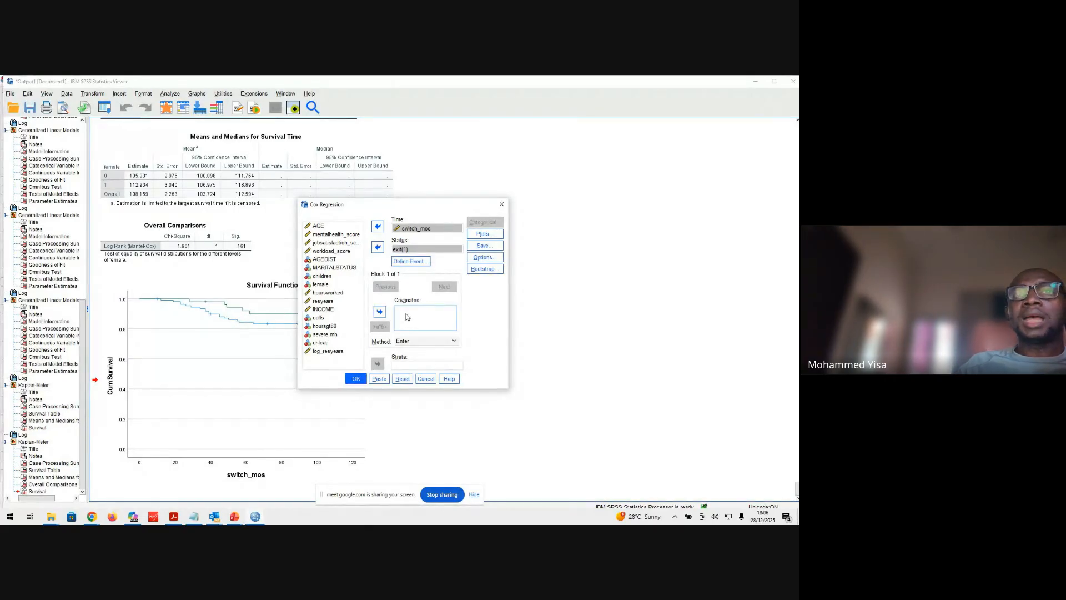
pyautogui.click(327, 284)
pyautogui.click(380, 311)
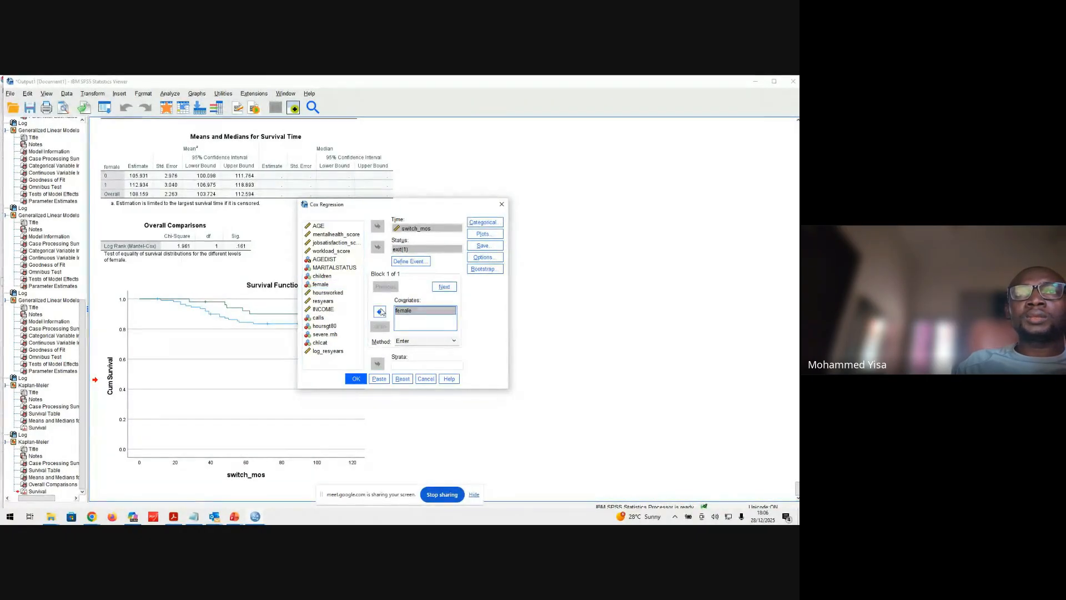
# Define female as a categorical covariate with an Indicator contrast and the first category as reference
pyautogui.click(483, 222)
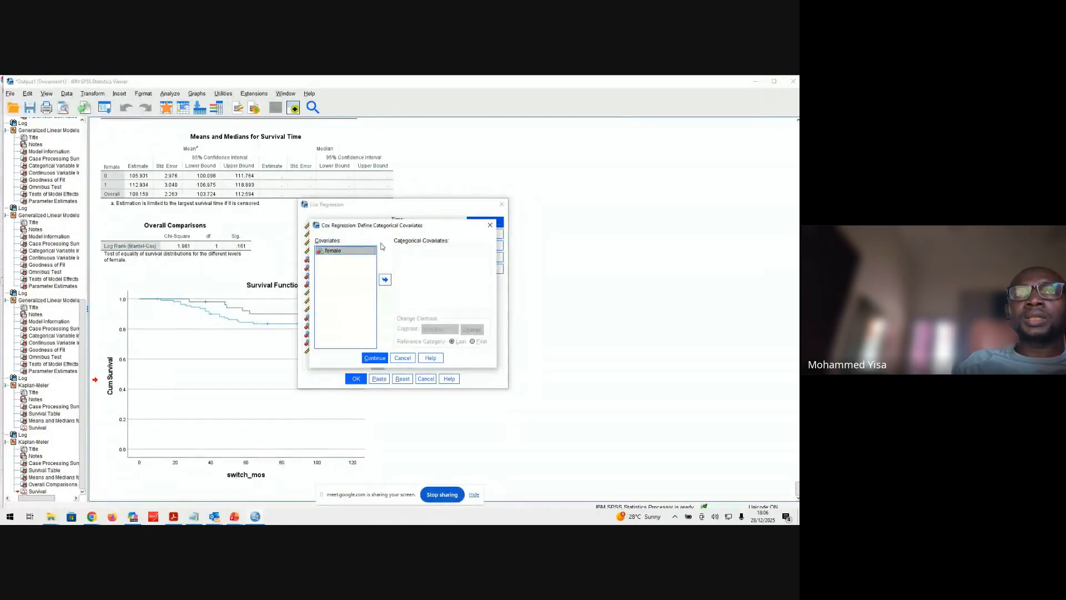
pyautogui.click(383, 281)
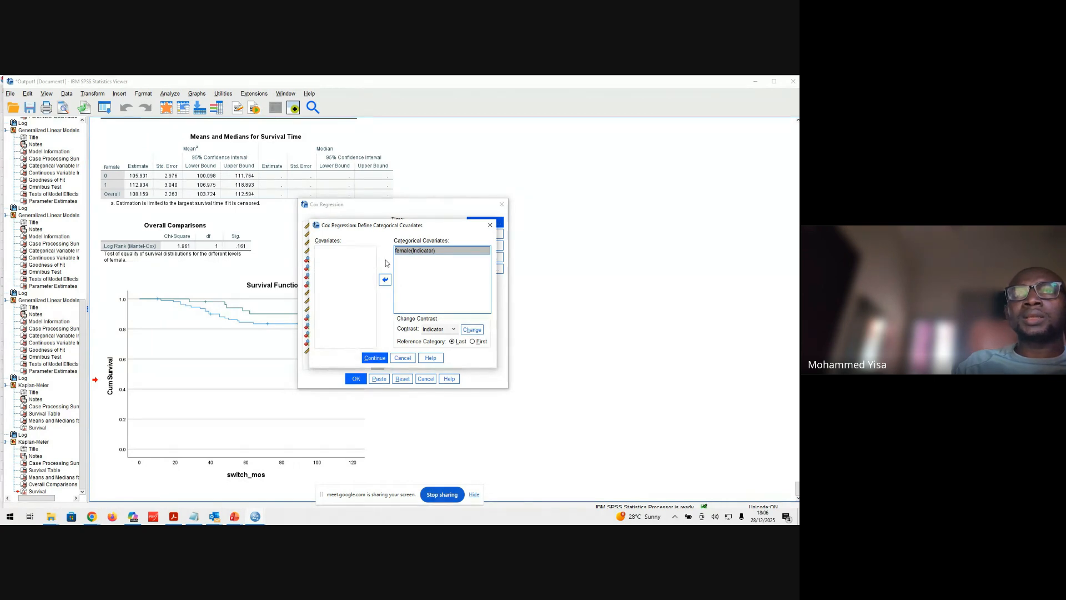
pyautogui.click(474, 342)
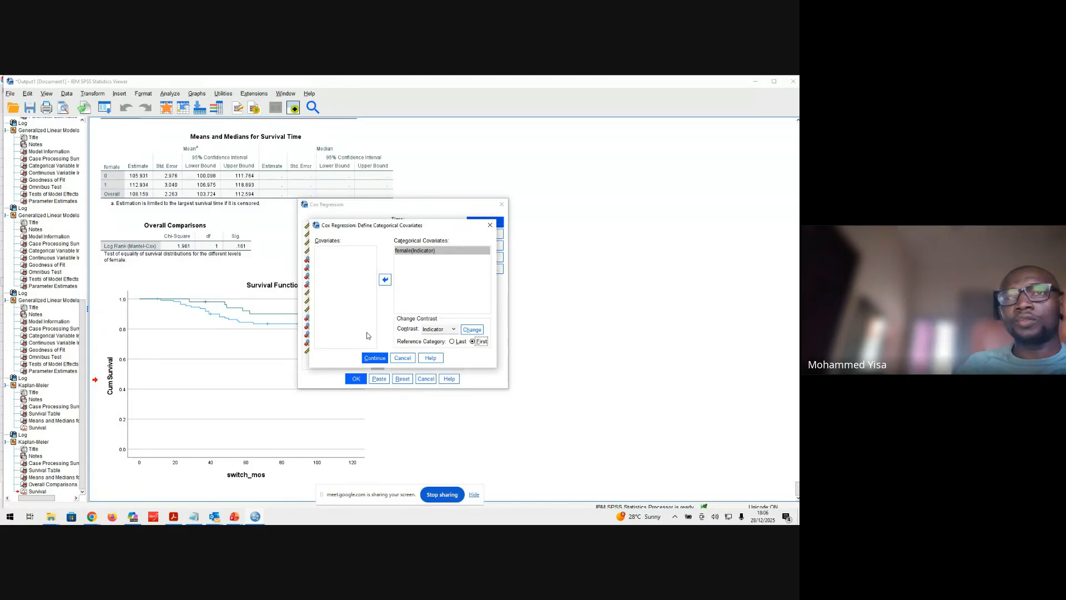
pyautogui.click(475, 331)
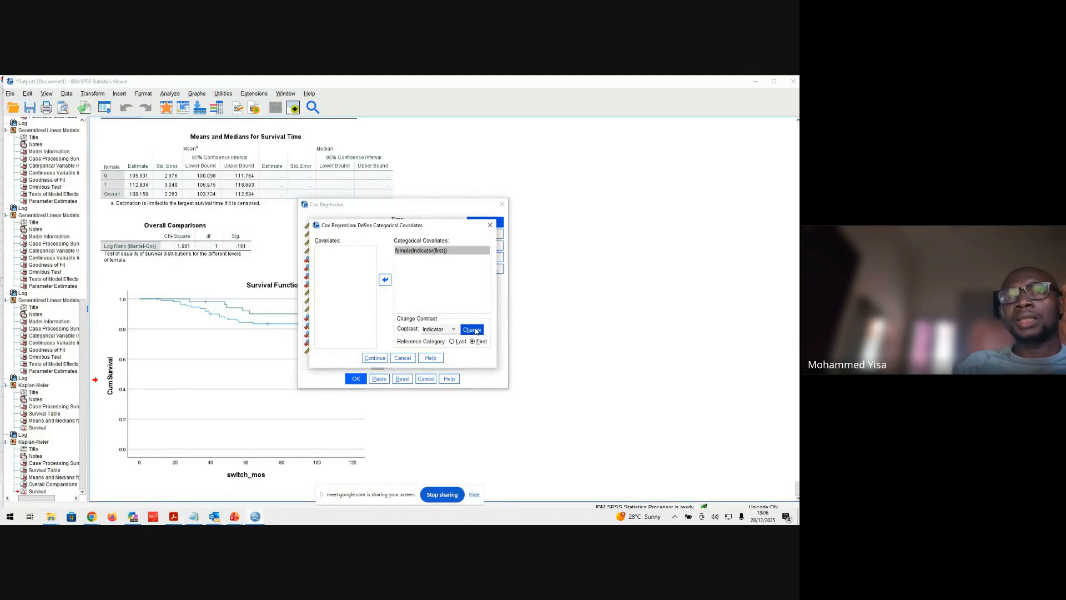
pyautogui.click(474, 342)
pyautogui.click(460, 343)
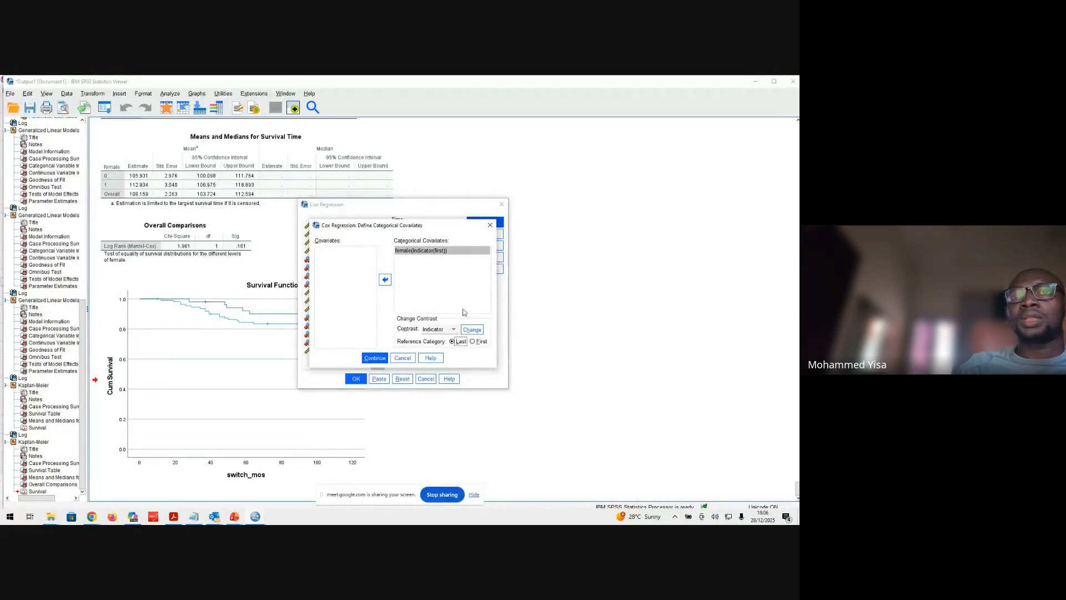
pyautogui.click(473, 330)
pyautogui.click(472, 341)
pyautogui.click(473, 329)
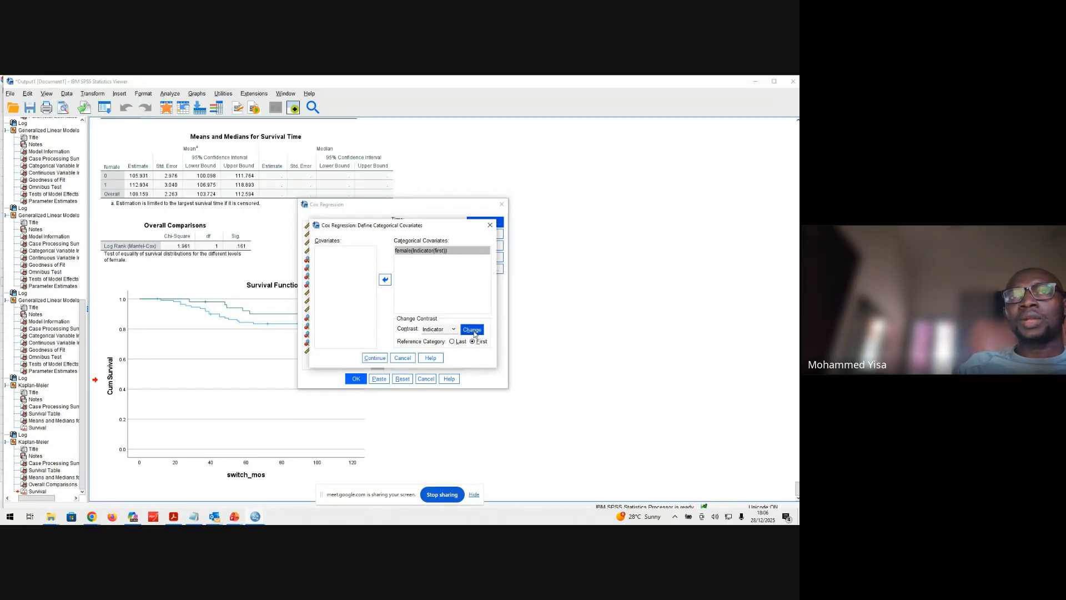
pyautogui.click(473, 342)
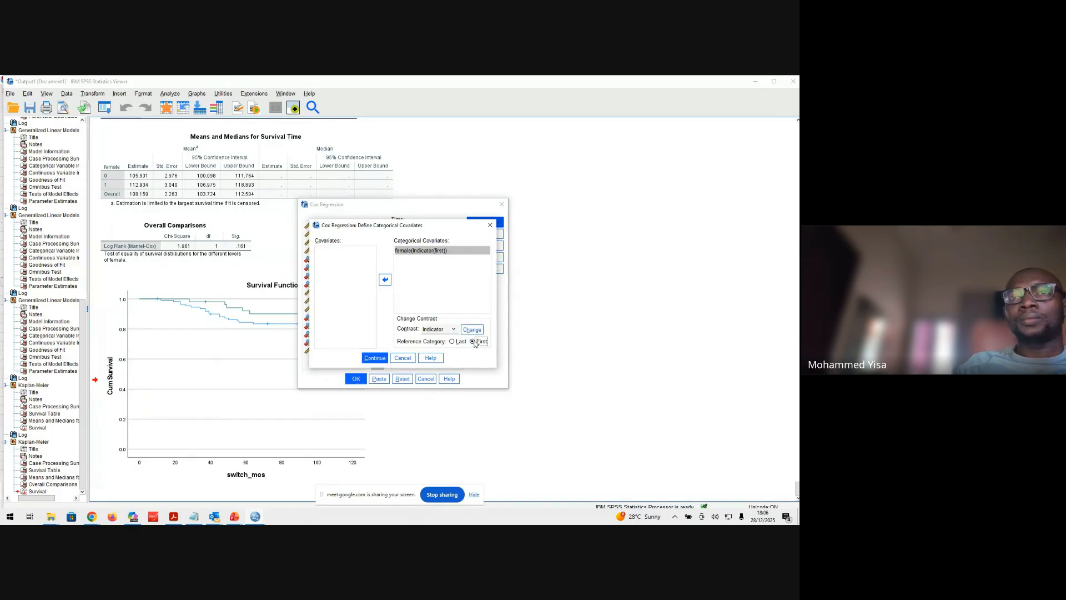
pyautogui.click(472, 330)
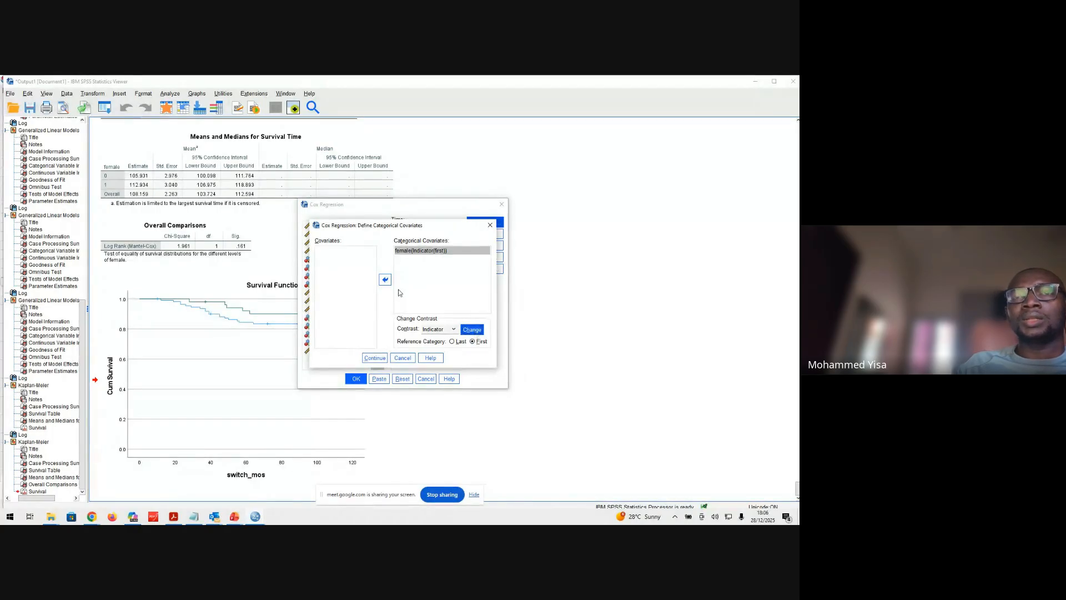
pyautogui.click(364, 359)
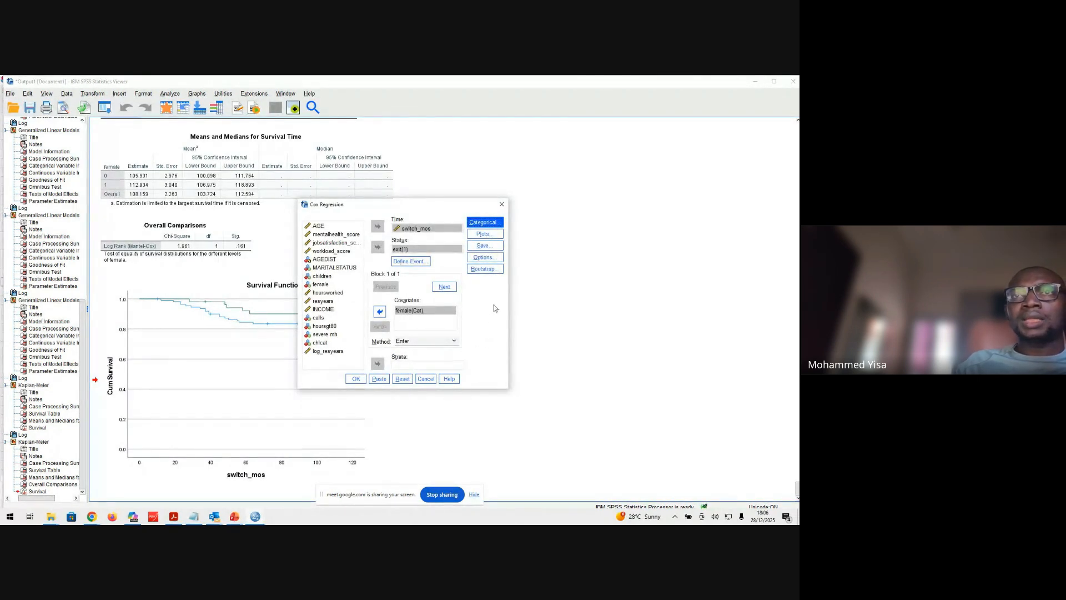
# Request the 95% confidence interval for exp(B) and run the Cox regression
pyautogui.click(495, 238)
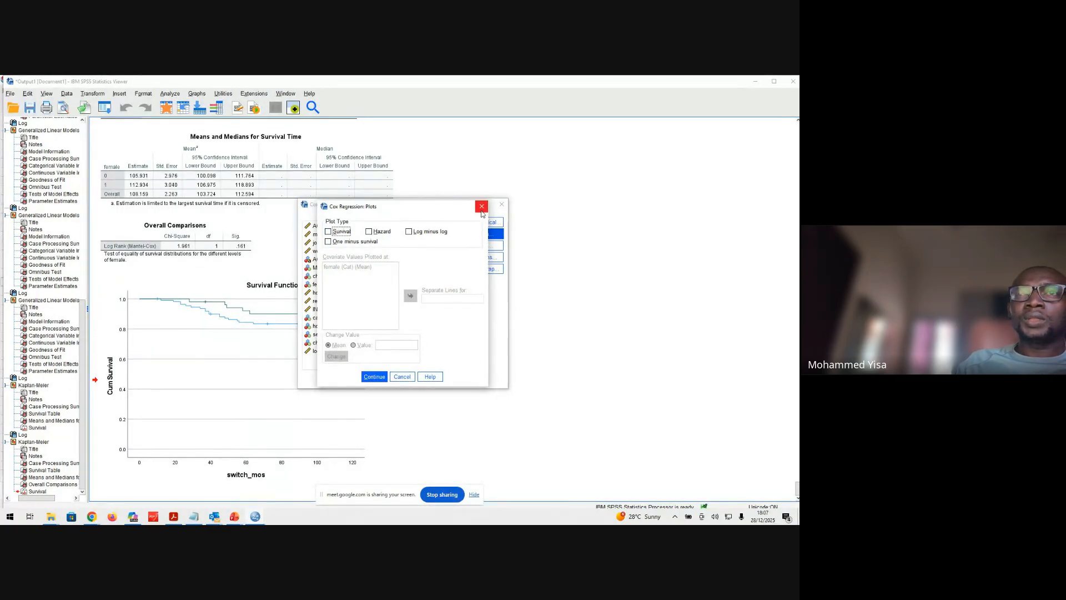
pyautogui.click(482, 211)
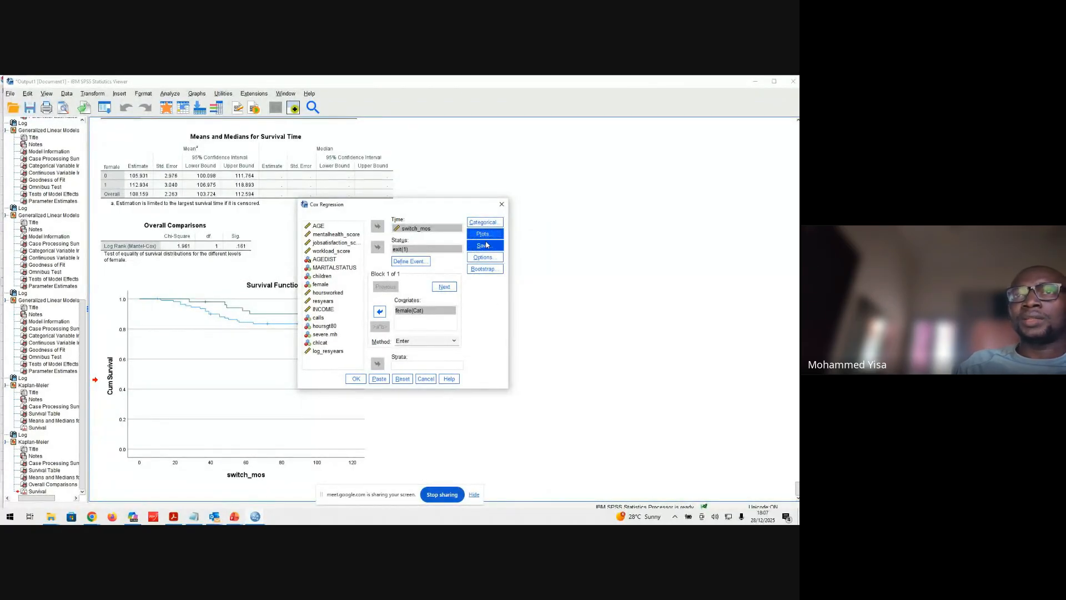
pyautogui.click(487, 258)
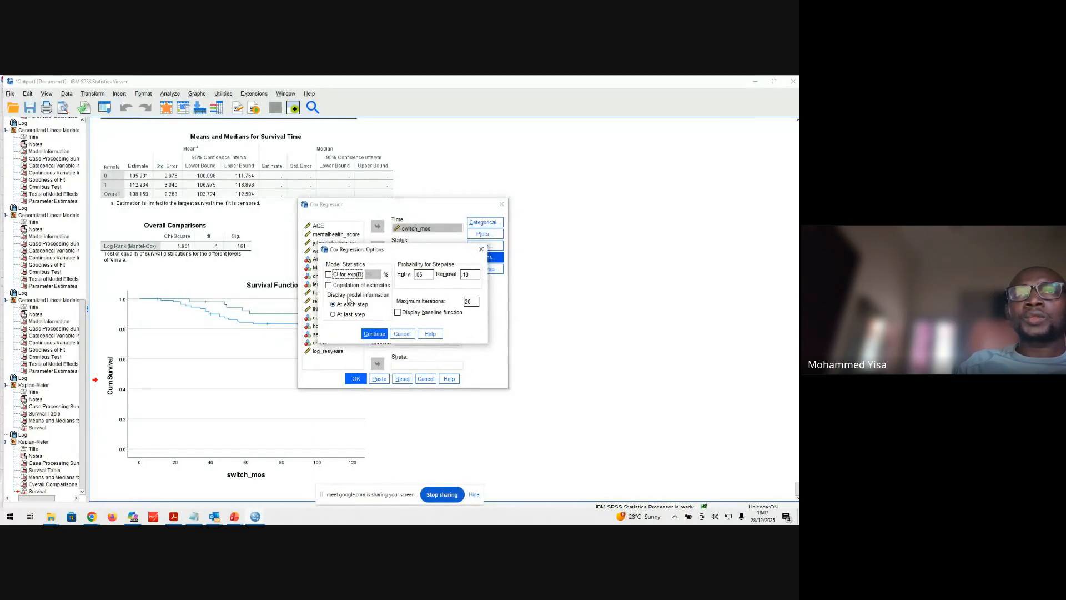
pyautogui.click(329, 275)
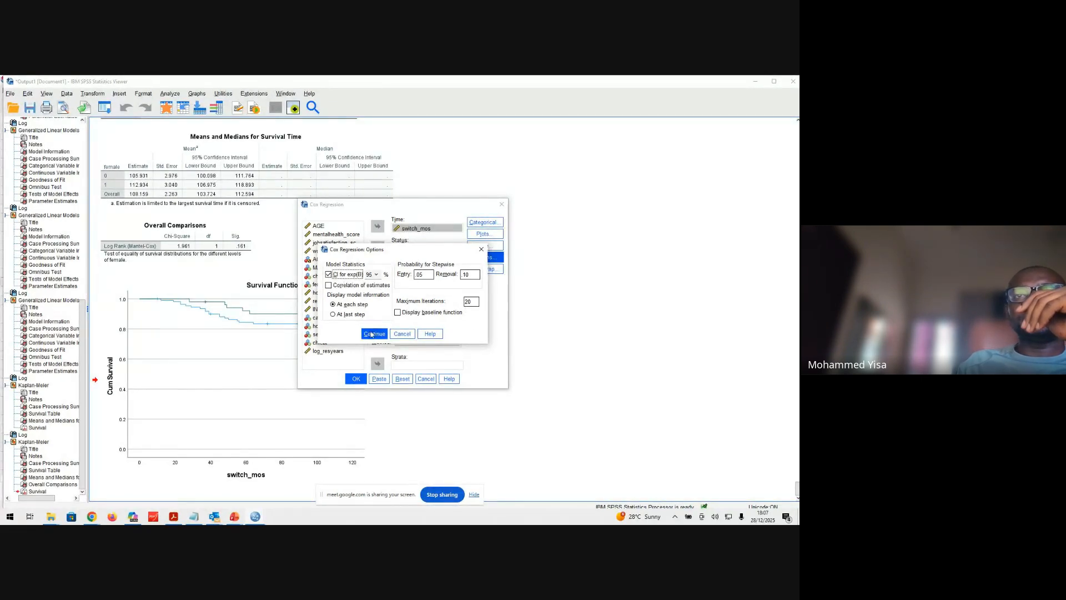
pyautogui.click(372, 333)
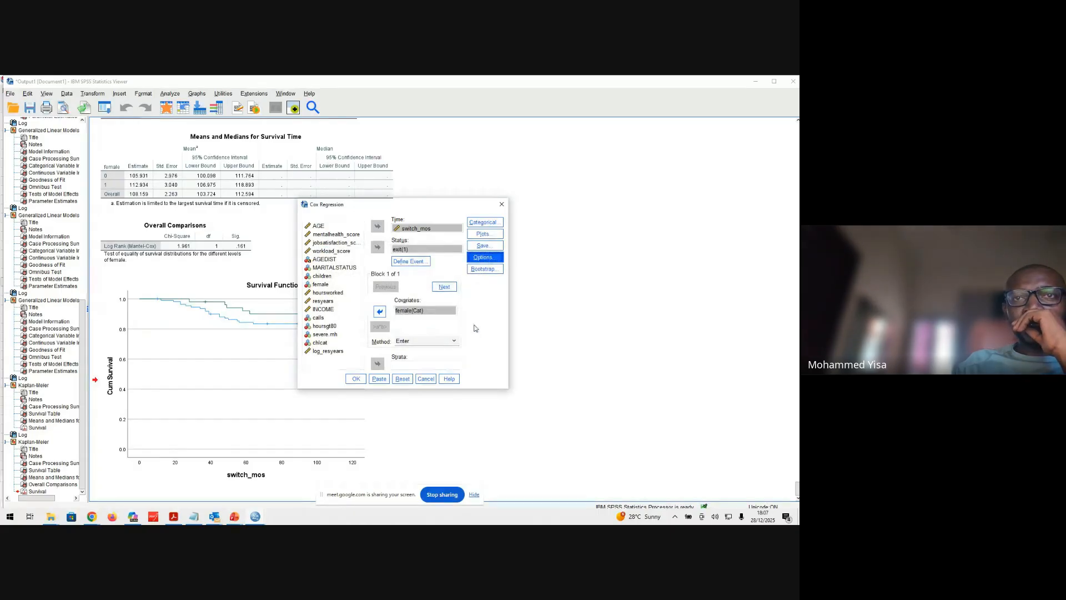
pyautogui.click(354, 382)
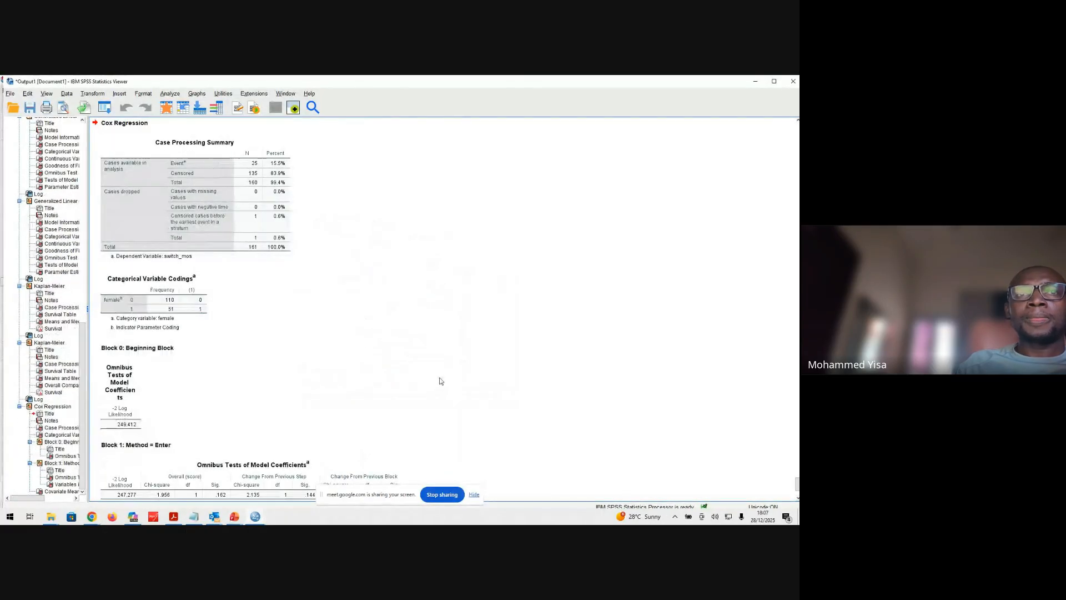
# Examine the Cox Regression output for female: Case Processing Summary, Categorical Variable Codings, Omnibus Tests of Model Coefficients and Variables in the Equation
pyautogui.scroll(-3, 361, 378)
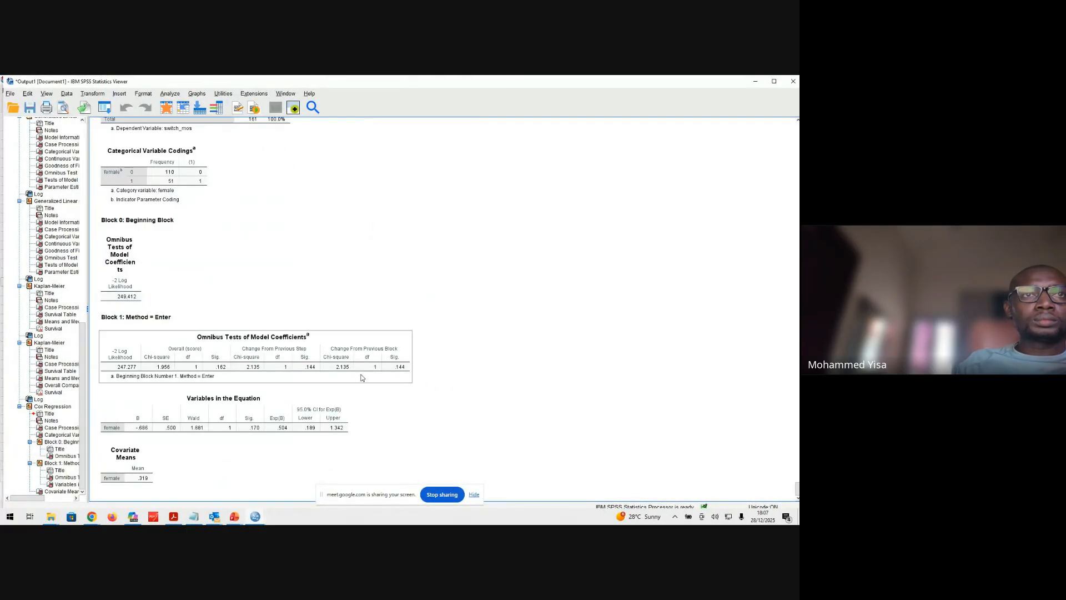
pyautogui.scroll(3, 360, 371)
pyautogui.scroll(-3, 360, 371)
pyautogui.scroll(3, 360, 372)
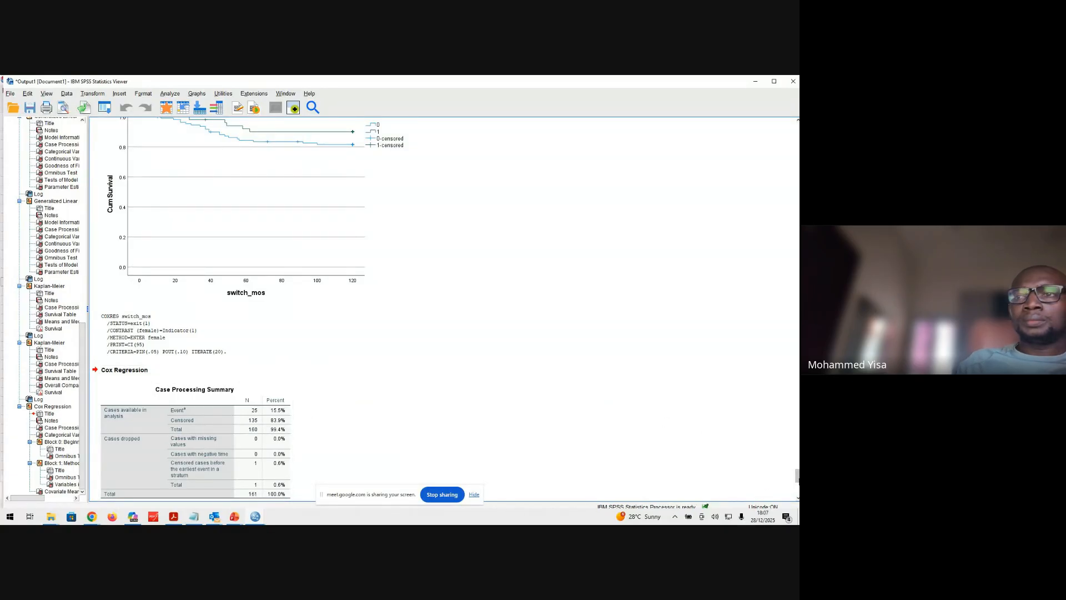
pyautogui.scroll(-8, 250, 309)
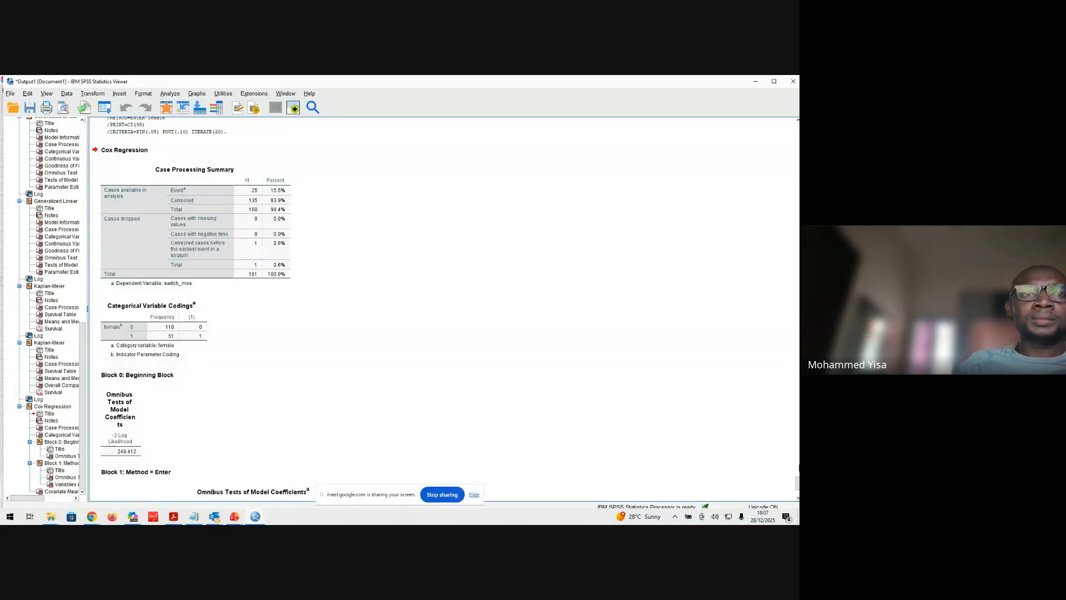
pyautogui.moveTo(798, 484); pyautogui.dragTo(798, 489)
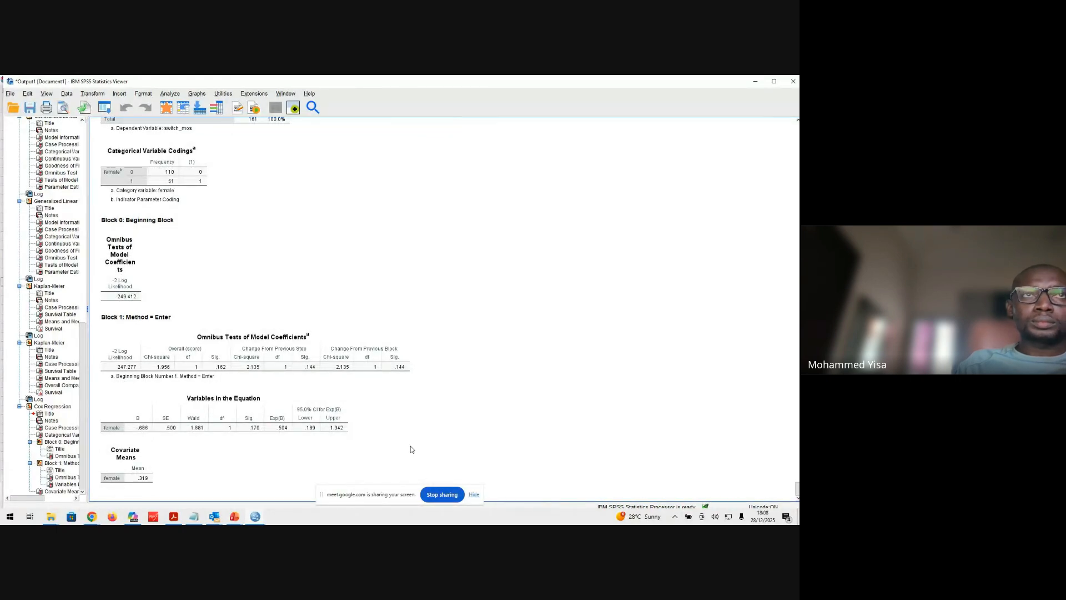
pyautogui.click(119, 189)
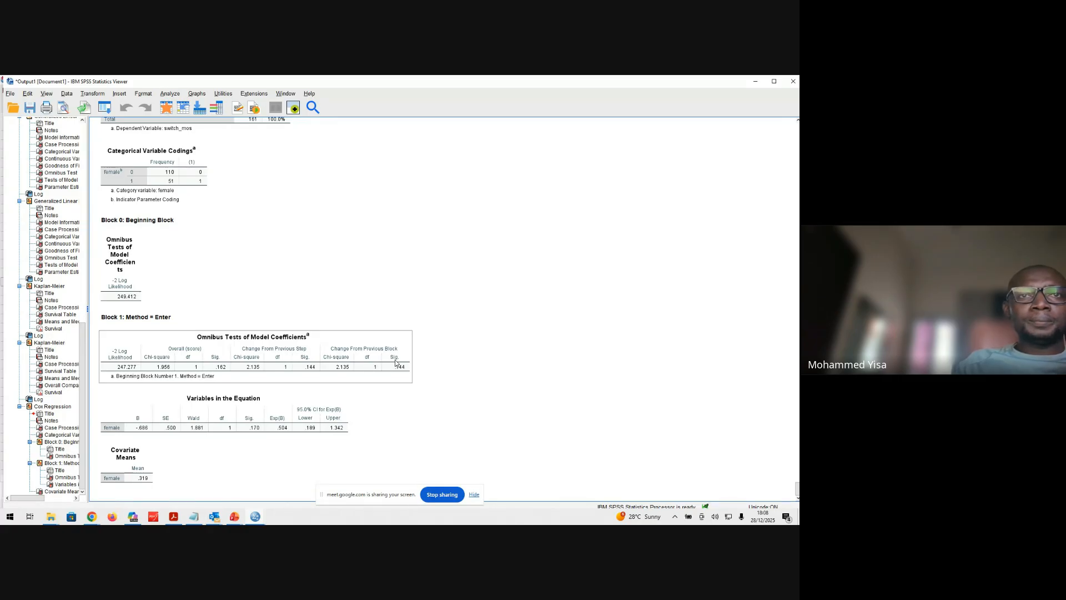
pyautogui.click(261, 362)
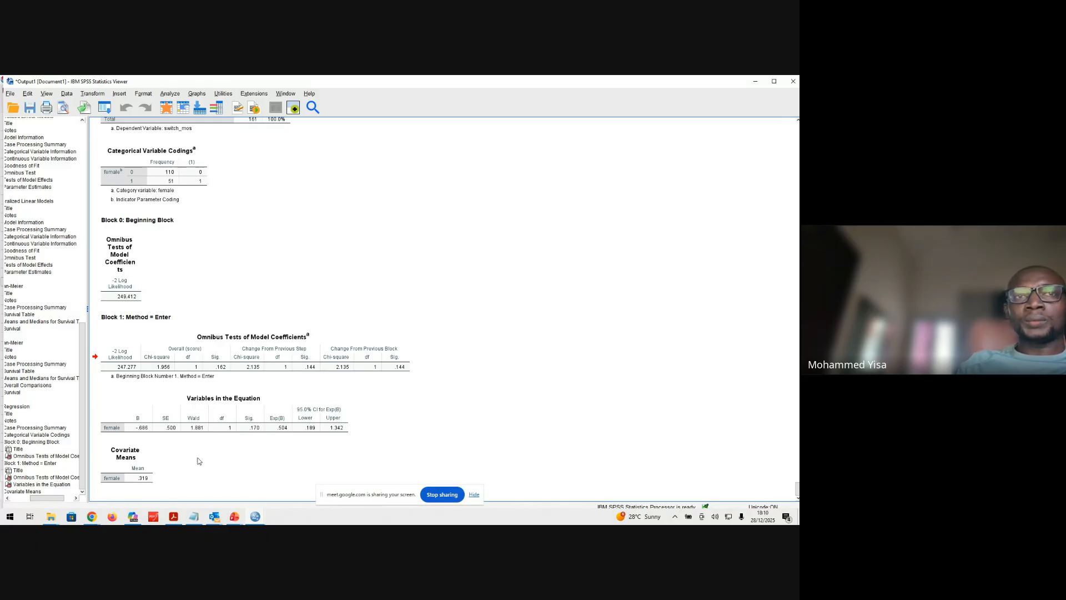
# Rerun the Cox regression with jobsatisfaction_score added as a covariate beside female, and inspect the new Variables in the Equation table
pyautogui.click(171, 93)
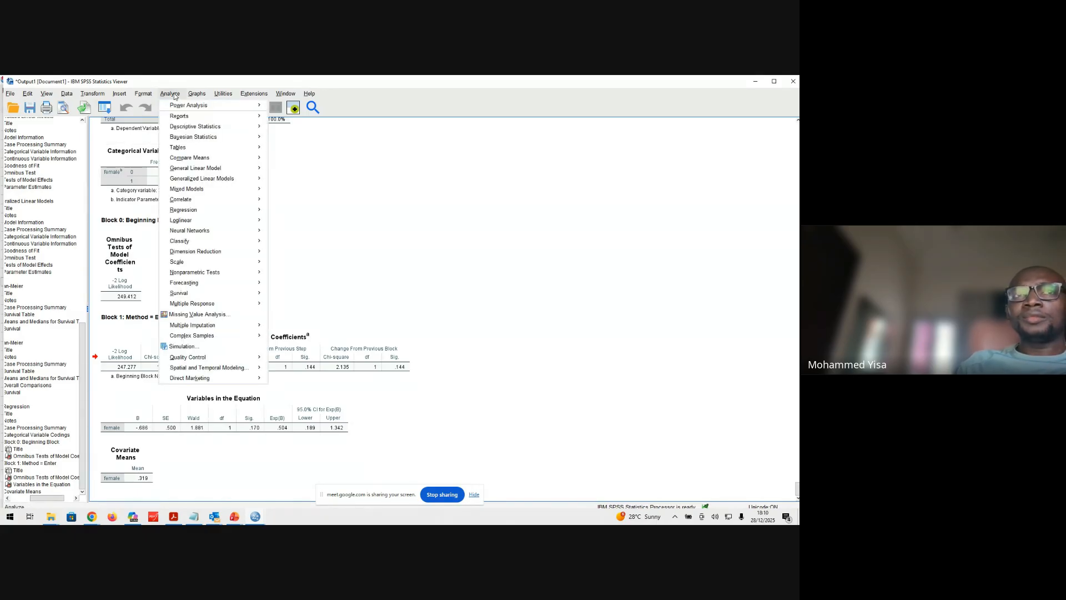
pyautogui.moveTo(209, 308)
pyautogui.moveTo(244, 293)
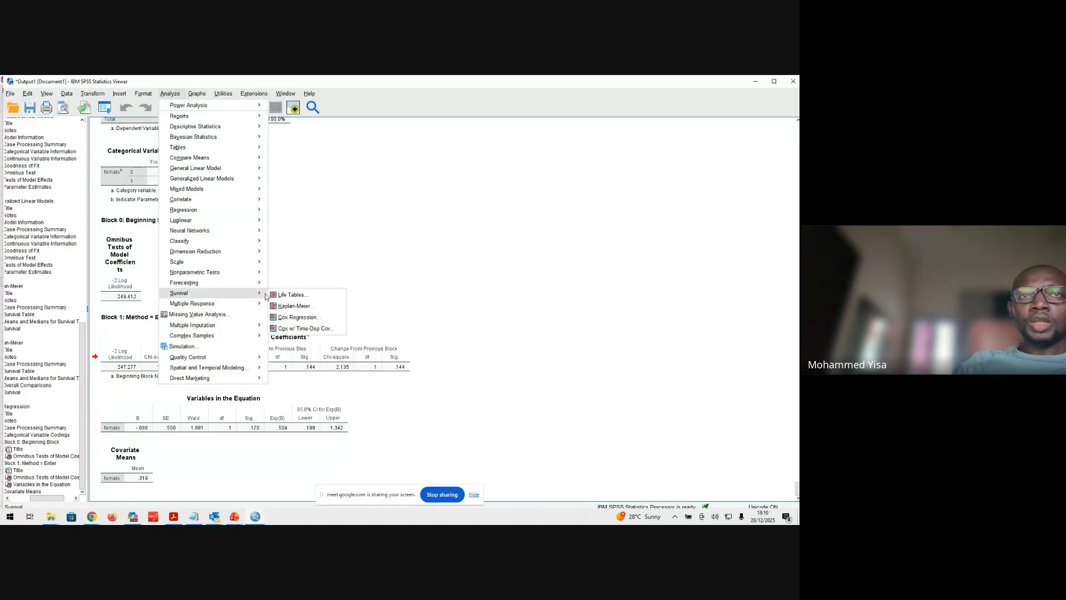
pyautogui.click(287, 321)
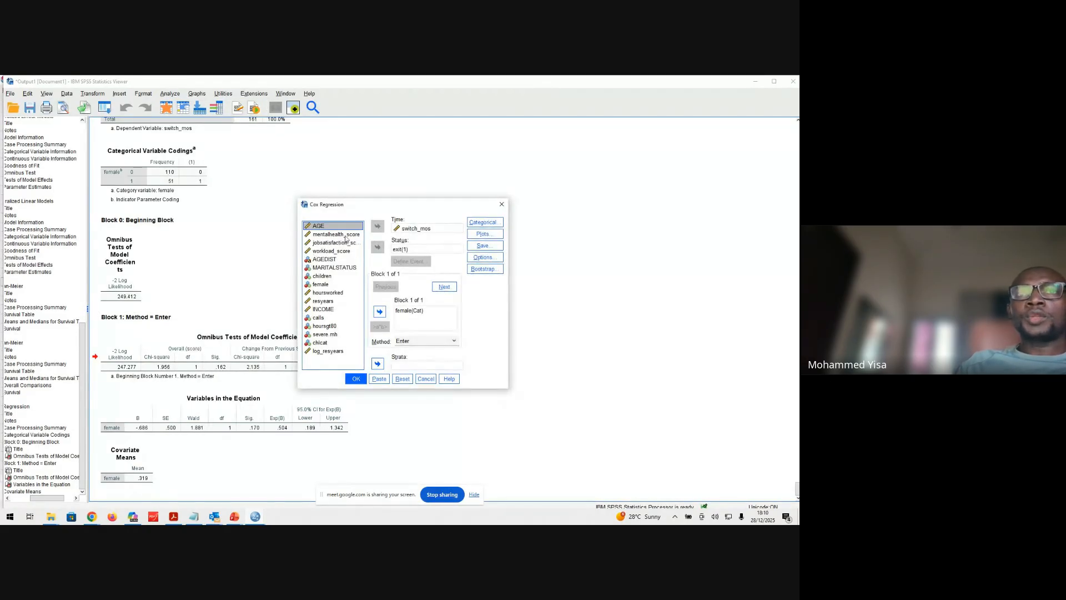
pyautogui.click(412, 322)
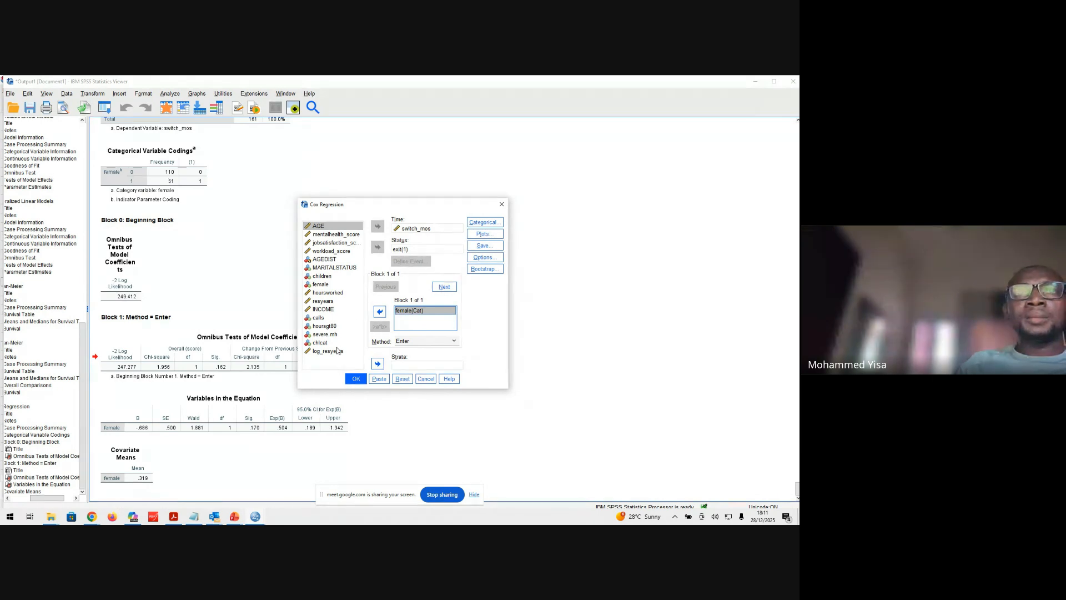
pyautogui.click(337, 243)
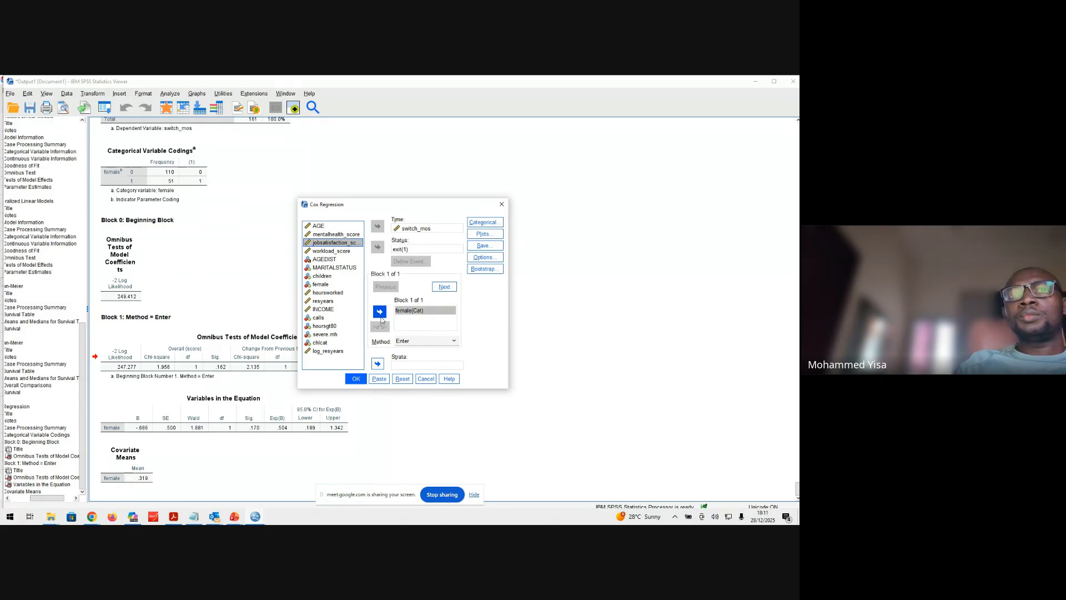
pyautogui.click(379, 312)
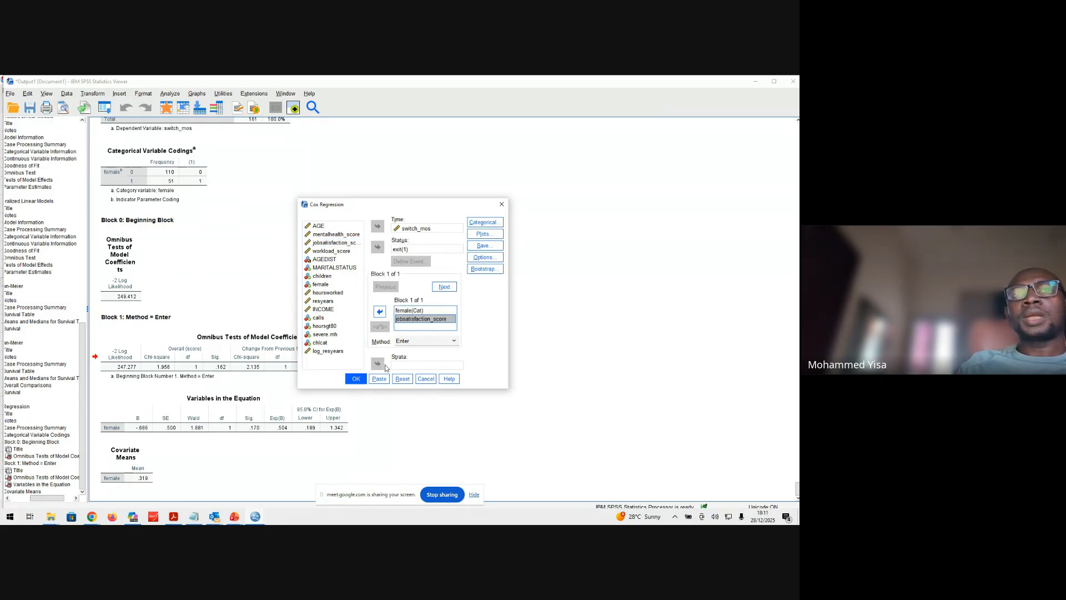
pyautogui.click(356, 378)
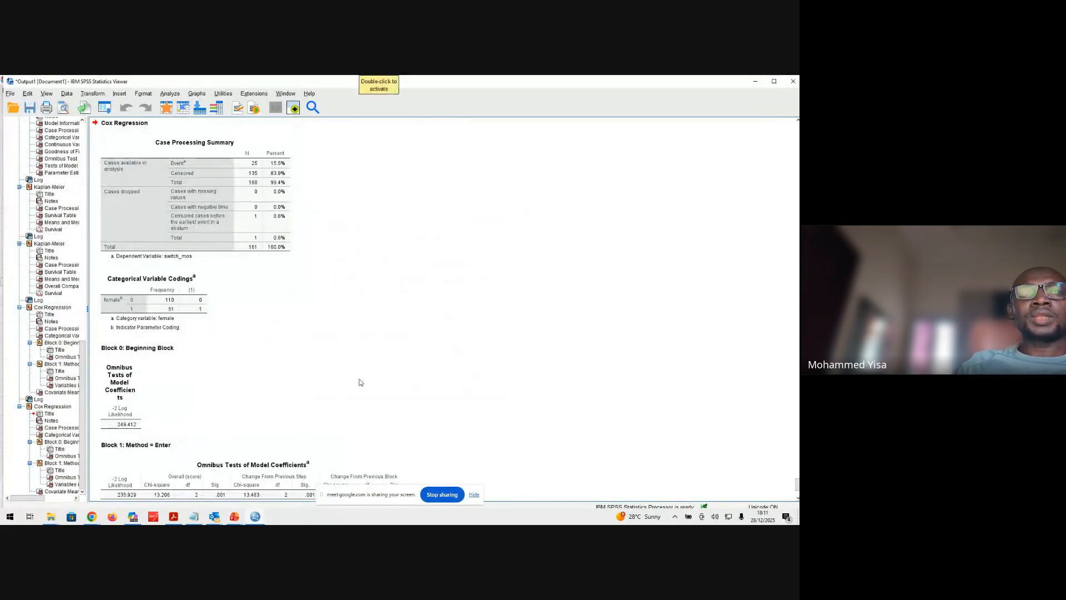
pyautogui.click(176, 431)
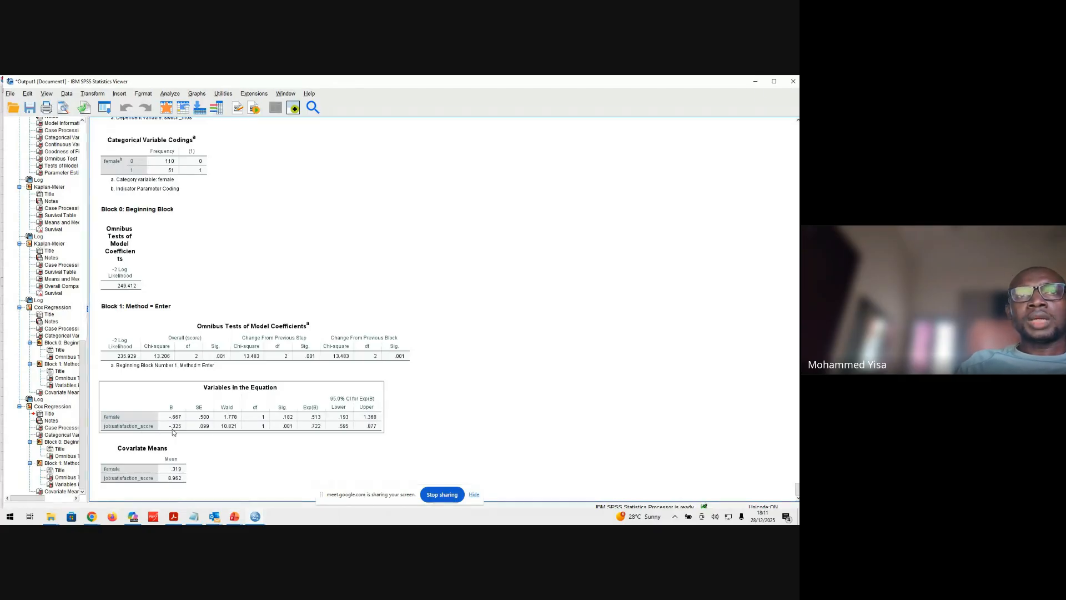
# Examine the Variables in the Equation and Case Processing Summary tables of the Cox model with female and jobsatisfaction_score
pyautogui.click(198, 438)
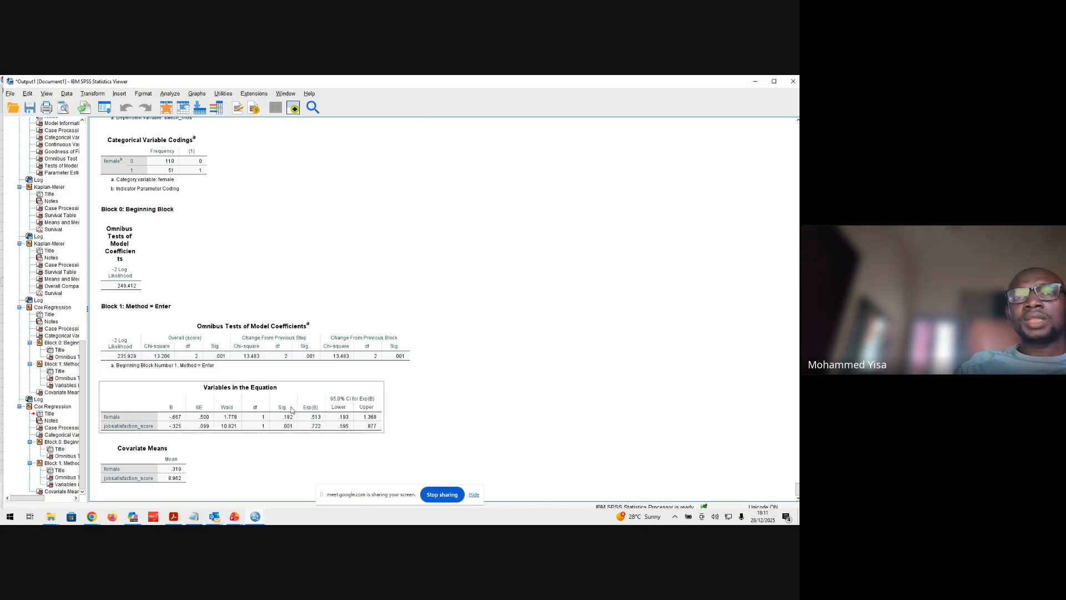
pyautogui.scroll(3, 500, 412)
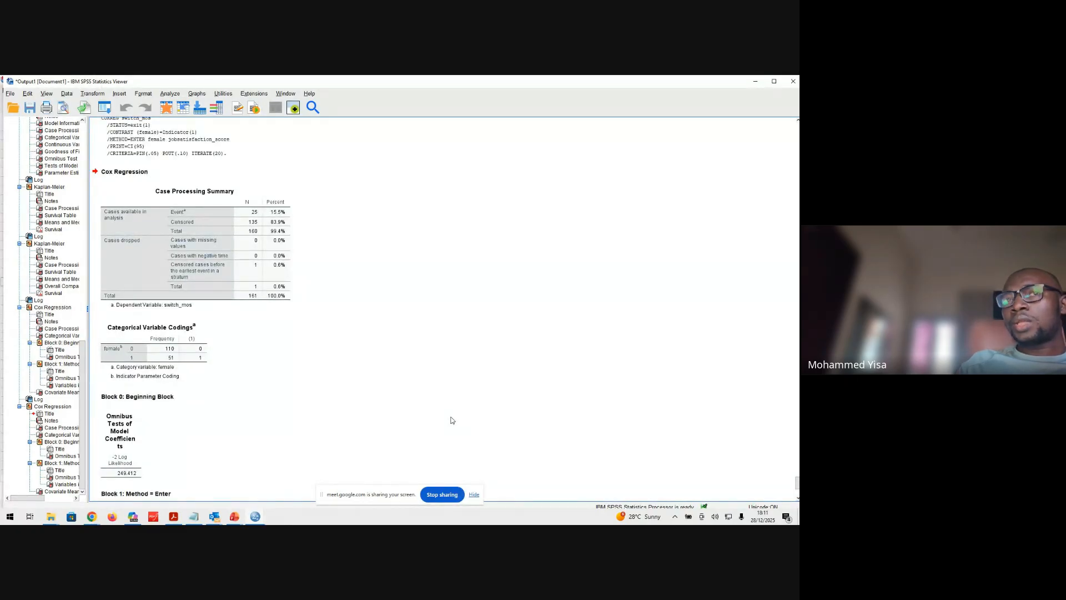
pyautogui.scroll(-5, 432, 425)
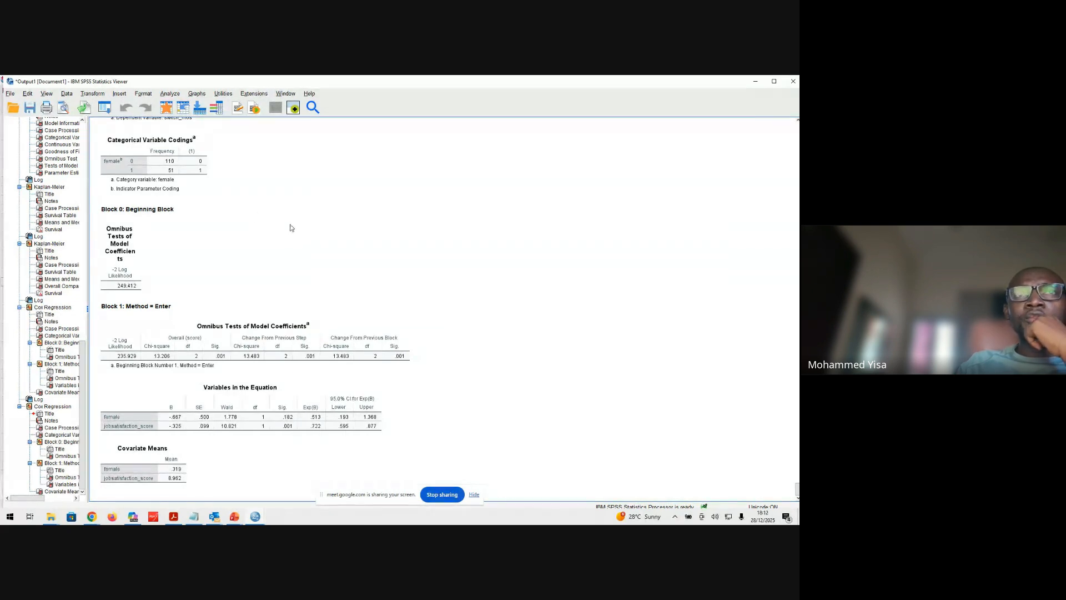
# Rerun the Cox regression with a log minus log plot that draws separate lines for female
pyautogui.click(169, 93)
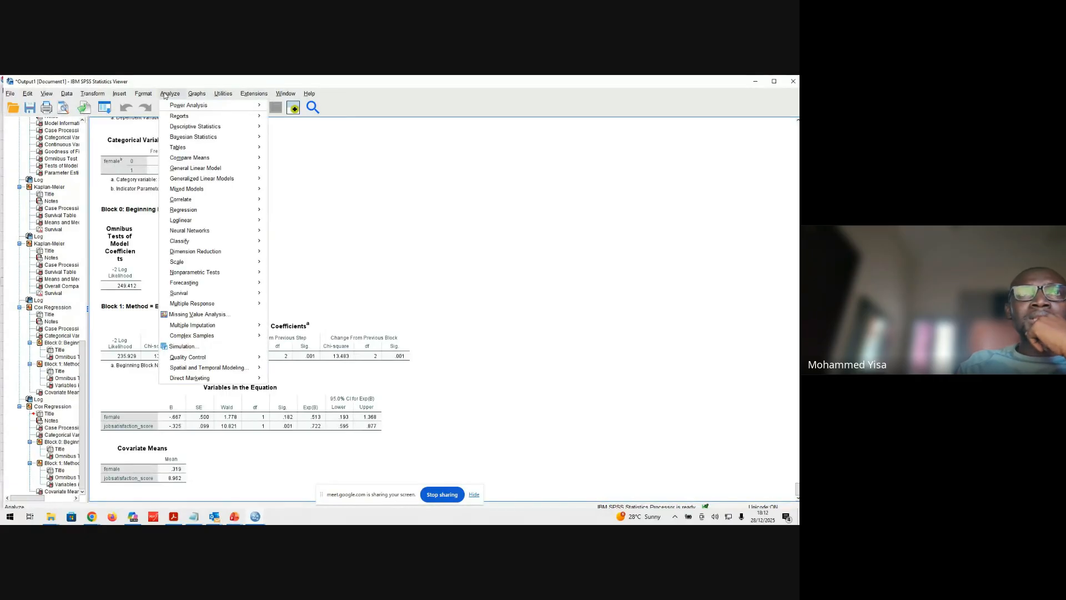
pyautogui.moveTo(218, 294)
pyautogui.click(297, 317)
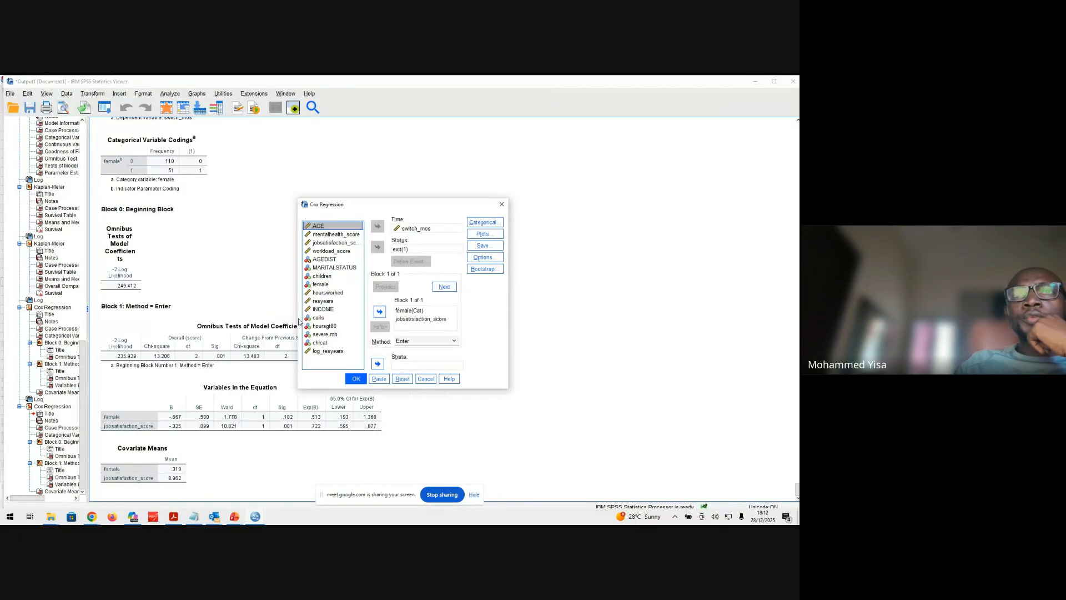
pyautogui.click(484, 234)
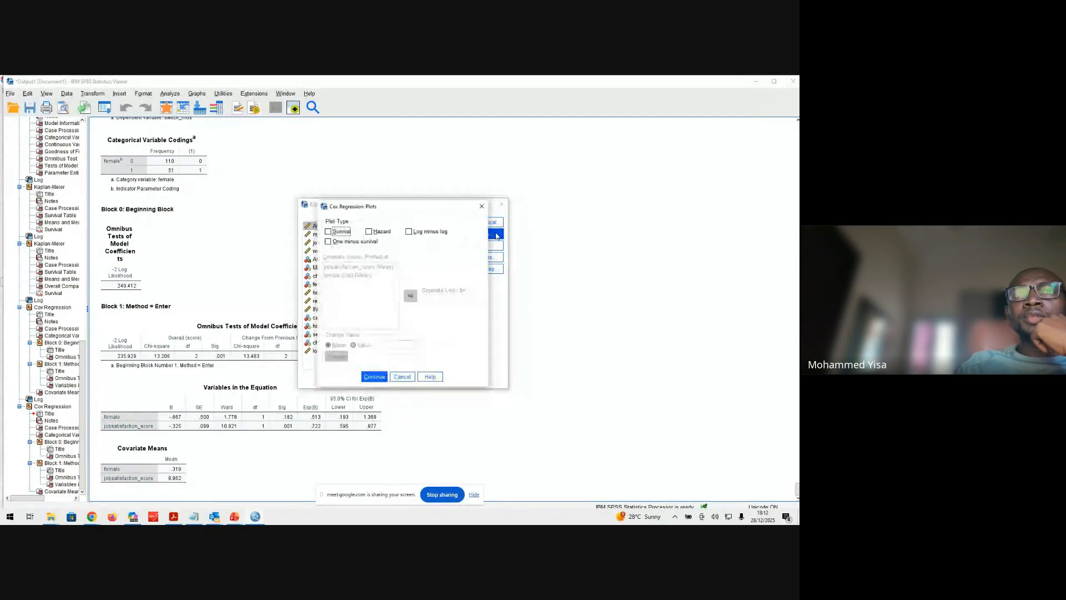
pyautogui.click(411, 234)
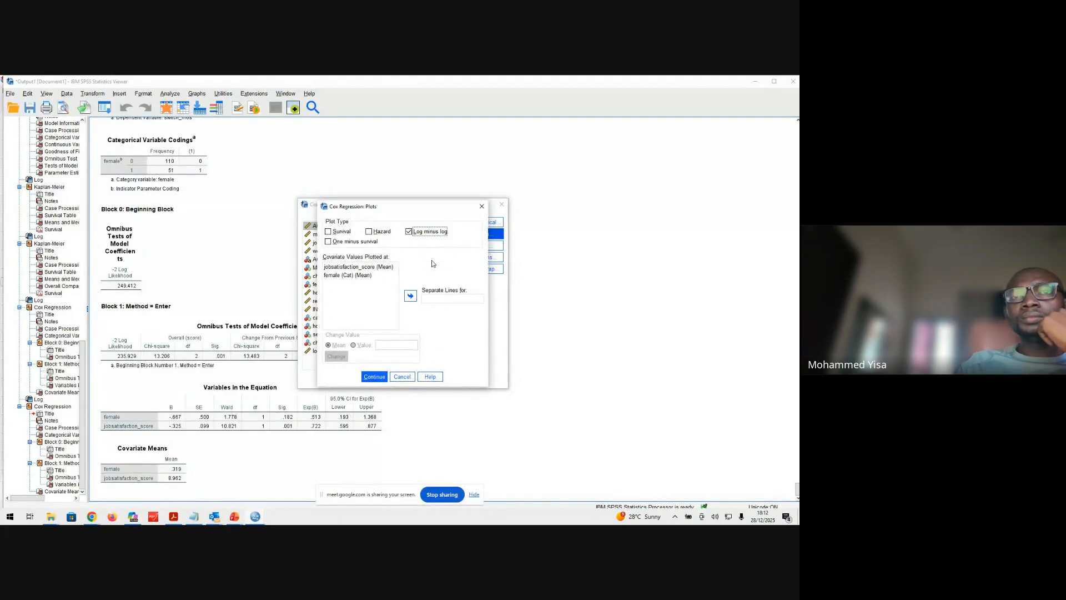
pyautogui.click(371, 276)
pyautogui.click(411, 296)
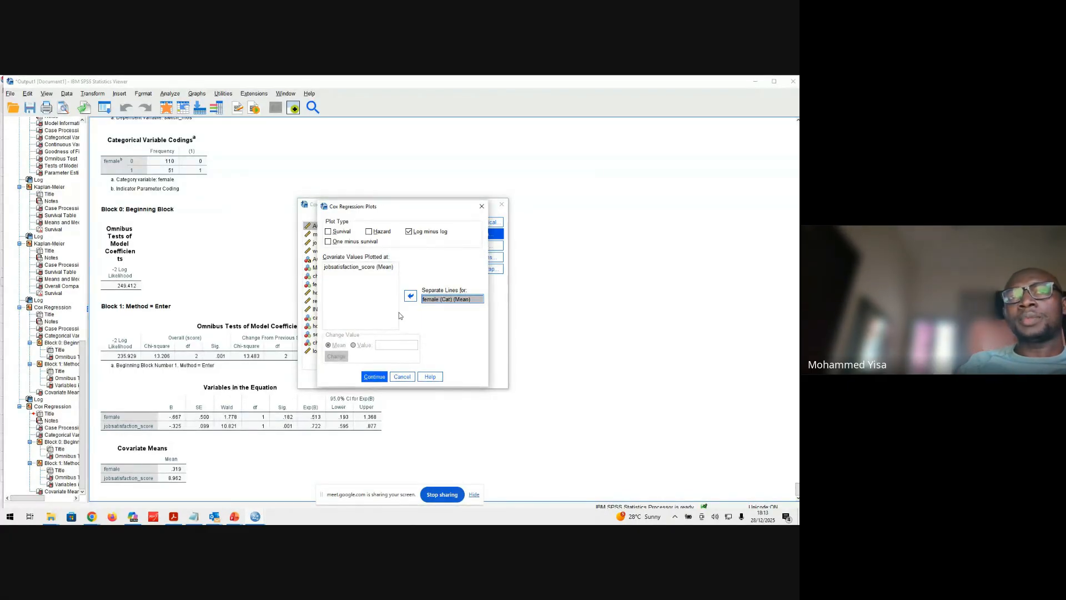
pyautogui.click(375, 379)
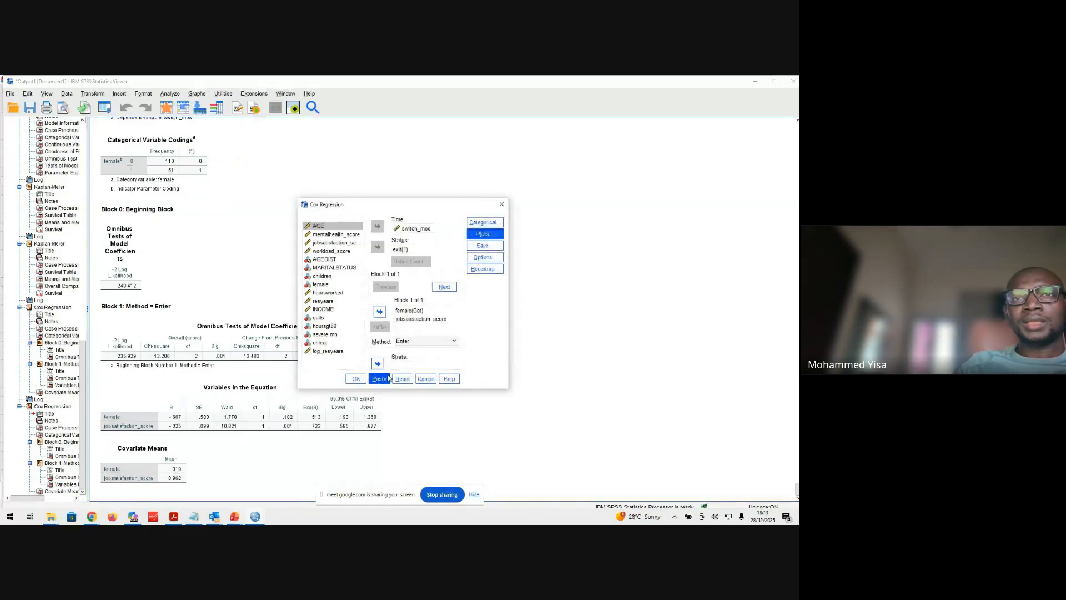
pyautogui.click(356, 380)
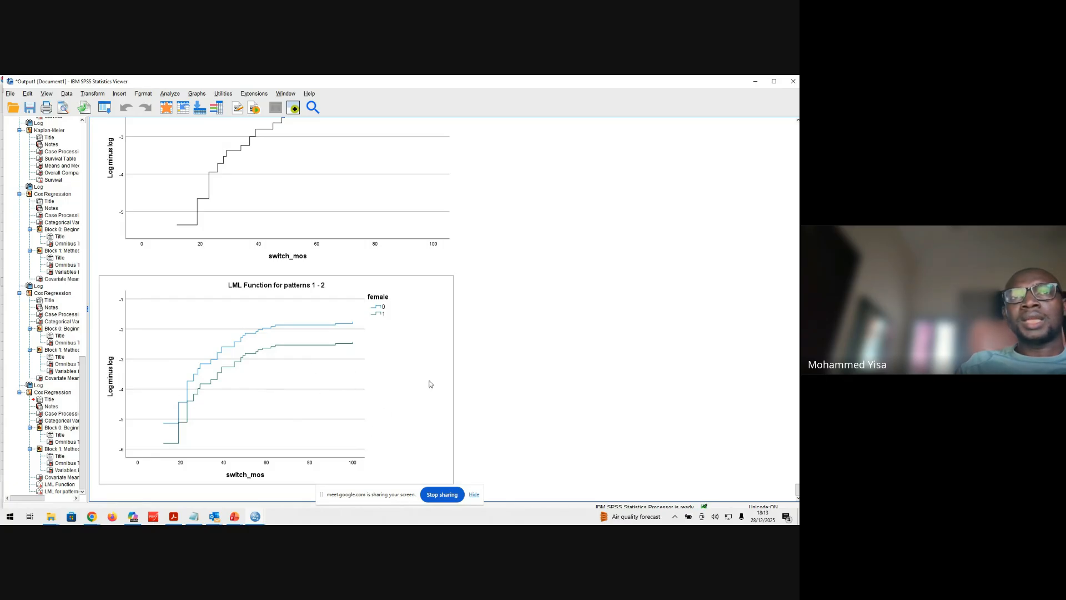
# Inspect the log minus log chart by female to judge the proportional hazards assumption
pyautogui.click(402, 411)
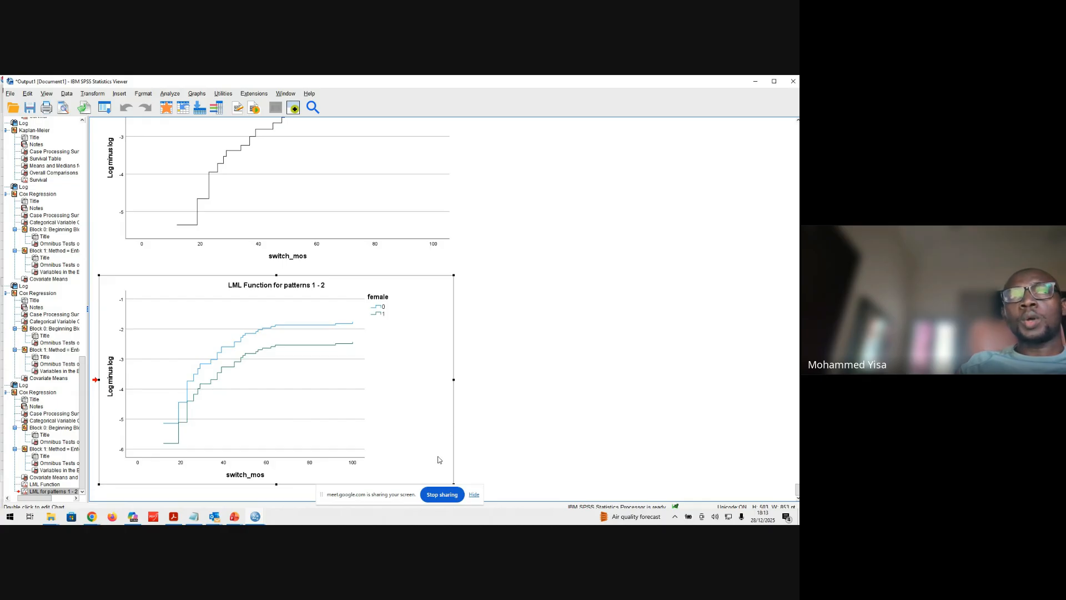
pyautogui.click(499, 421)
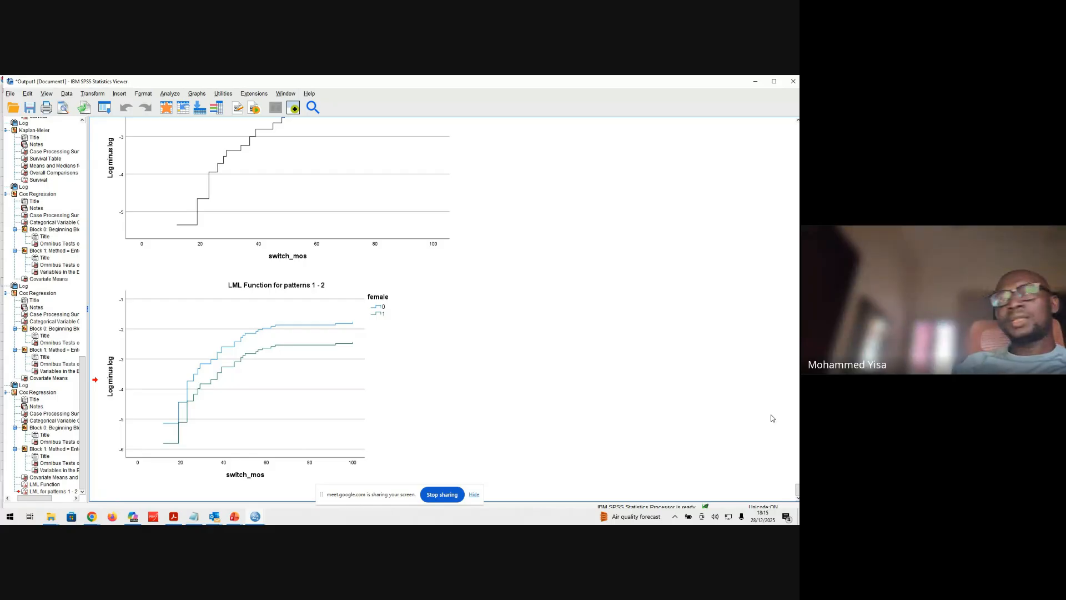
pyautogui.click(349, 367)
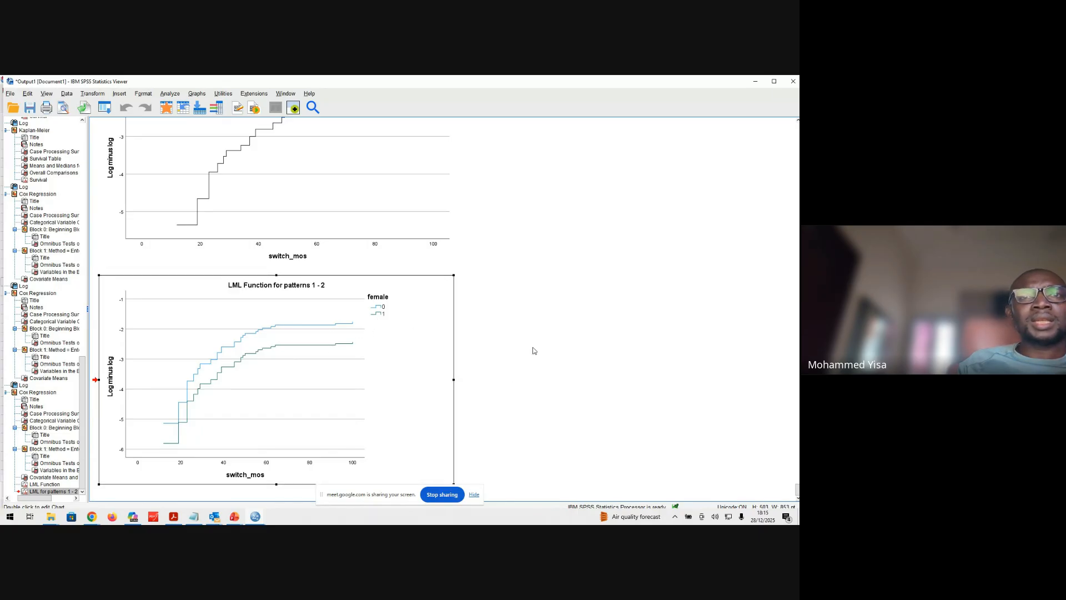
pyautogui.doubleClick(426, 436)
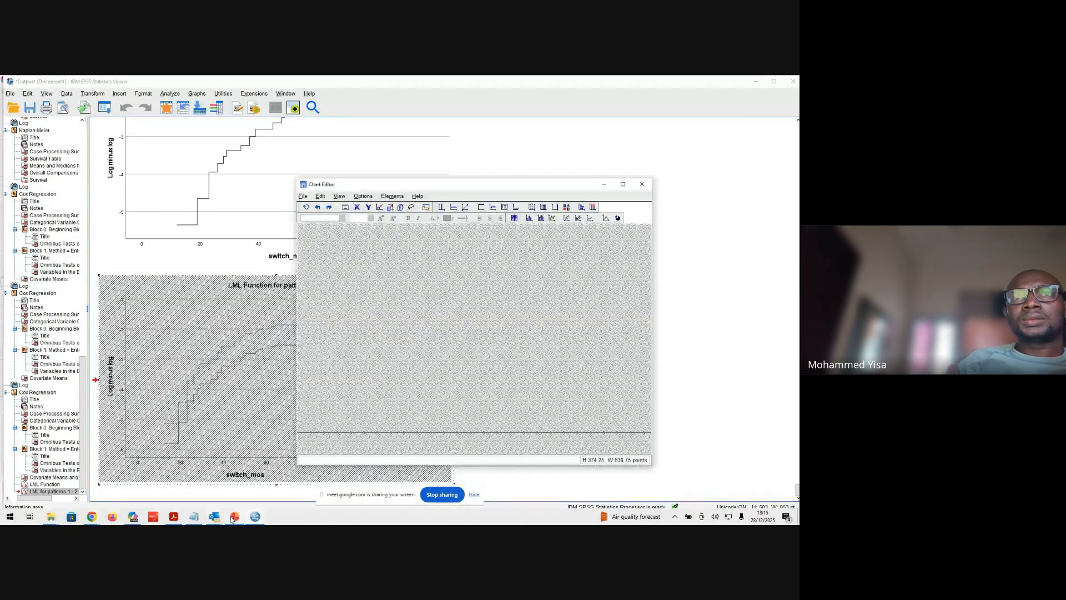
pyautogui.click(642, 183)
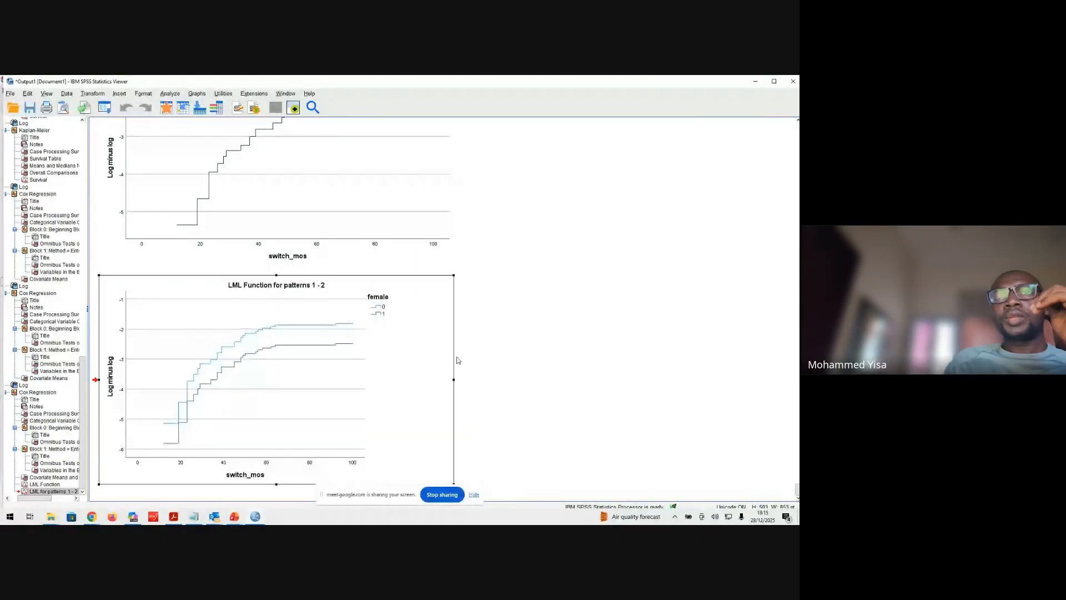
pyautogui.click(482, 387)
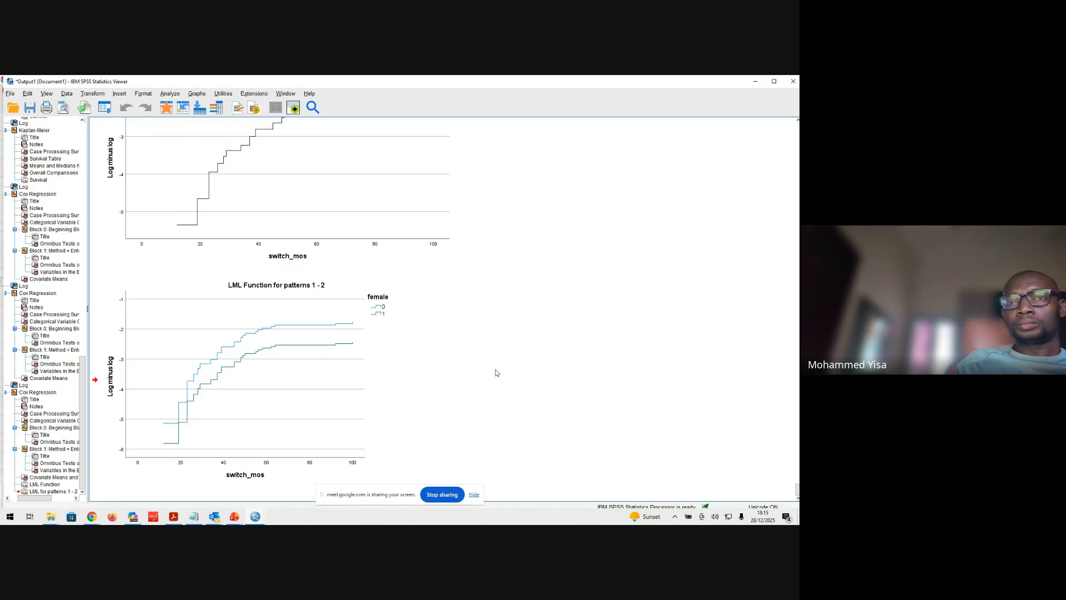
# Look back through the output from the latest Cox regression tables to the Poisson model of calls by female
pyautogui.scroll(5, 496, 389)
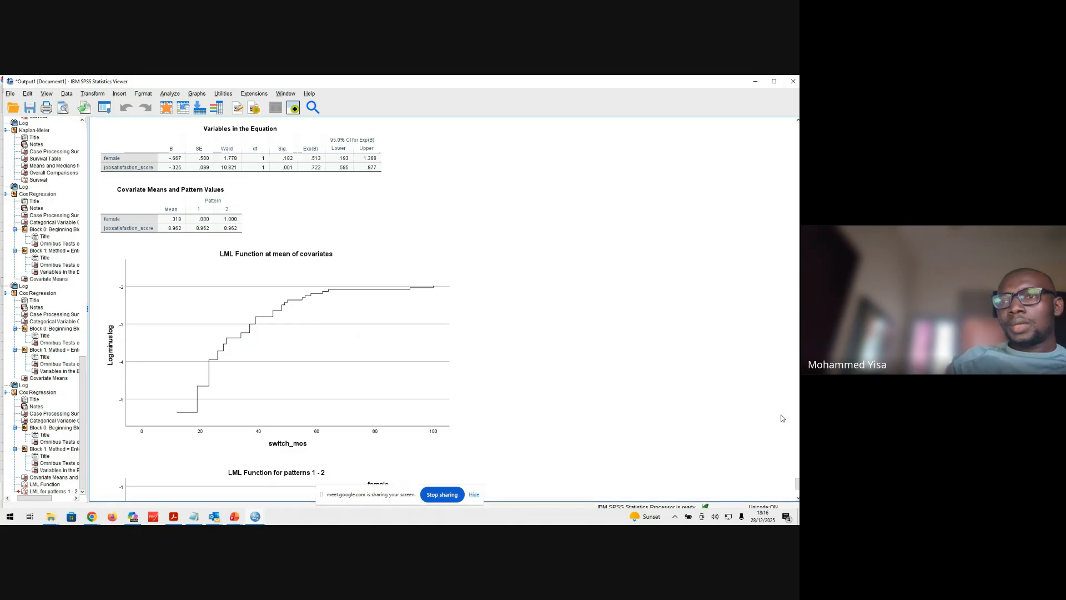
pyautogui.scroll(-3, 746, 438)
pyautogui.scroll(10, 745, 438)
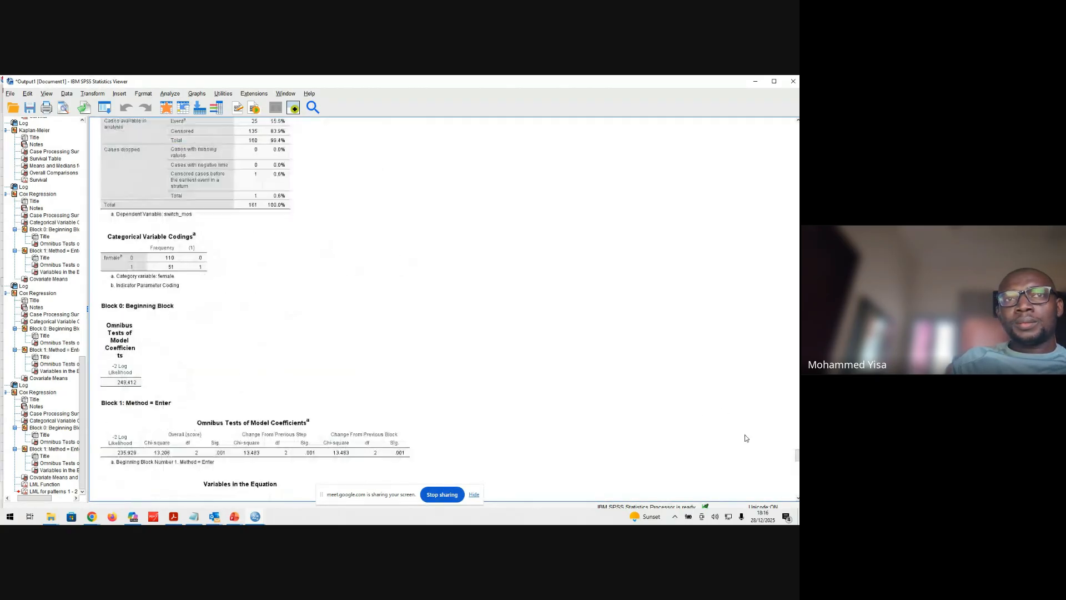
pyautogui.scroll(3, 746, 438)
pyautogui.moveTo(797, 452); pyautogui.dragTo(798, 201)
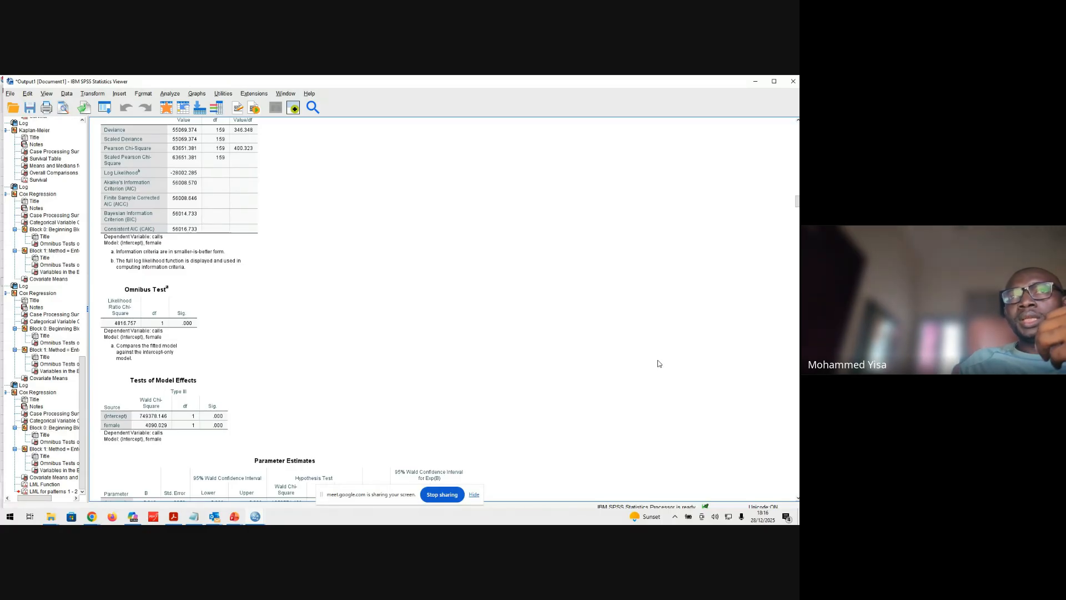
# Review the Objectives slide of Comparing rates SPSS.pptx in PowerPoint and return to the Poisson model output in SPSS
pyautogui.click(236, 518)
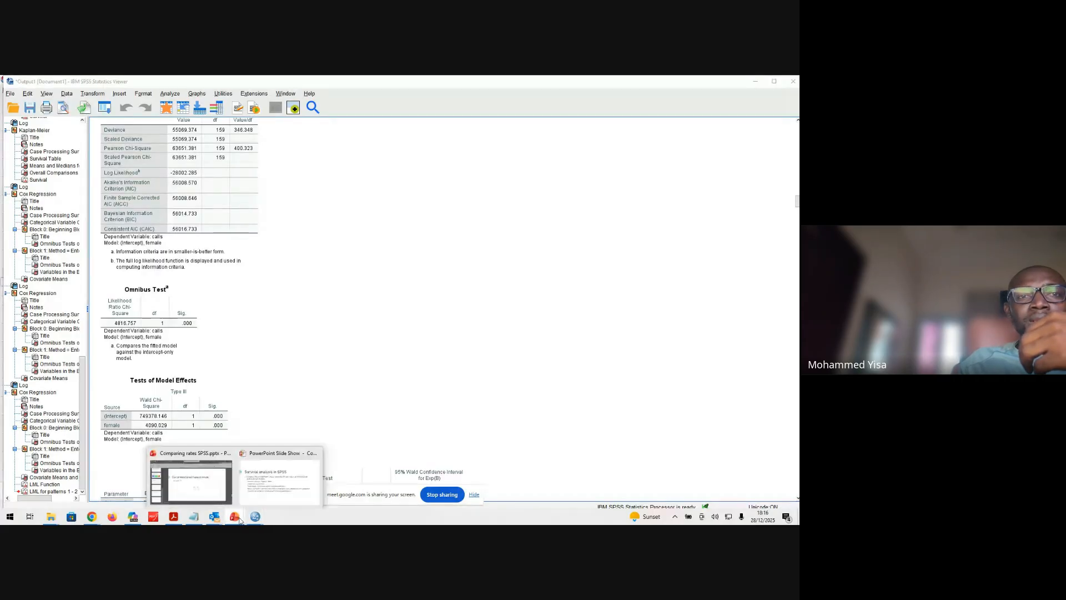
pyautogui.click(191, 481)
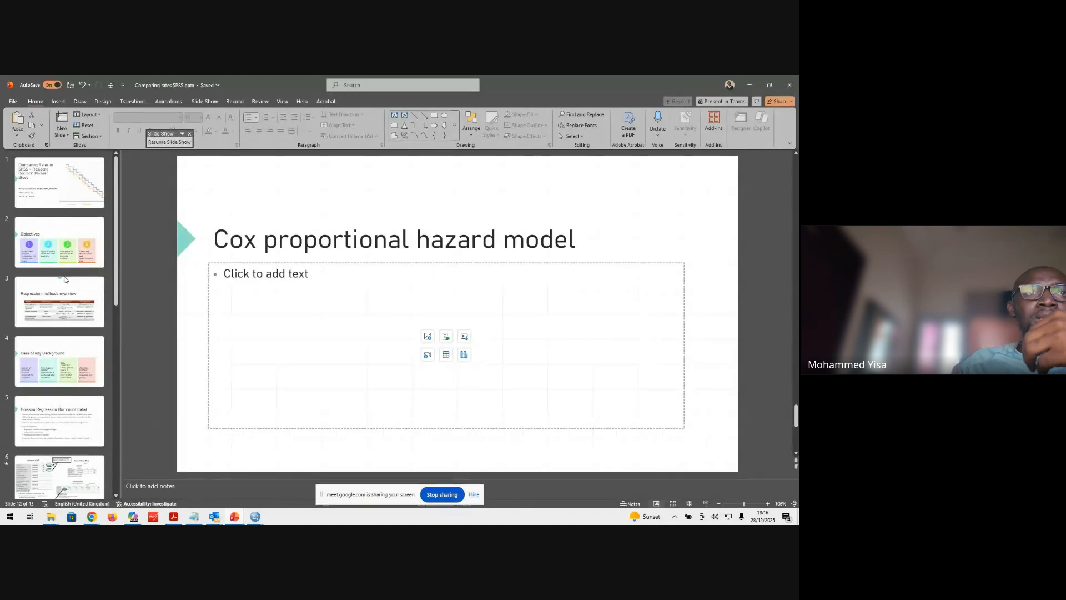
pyautogui.click(62, 250)
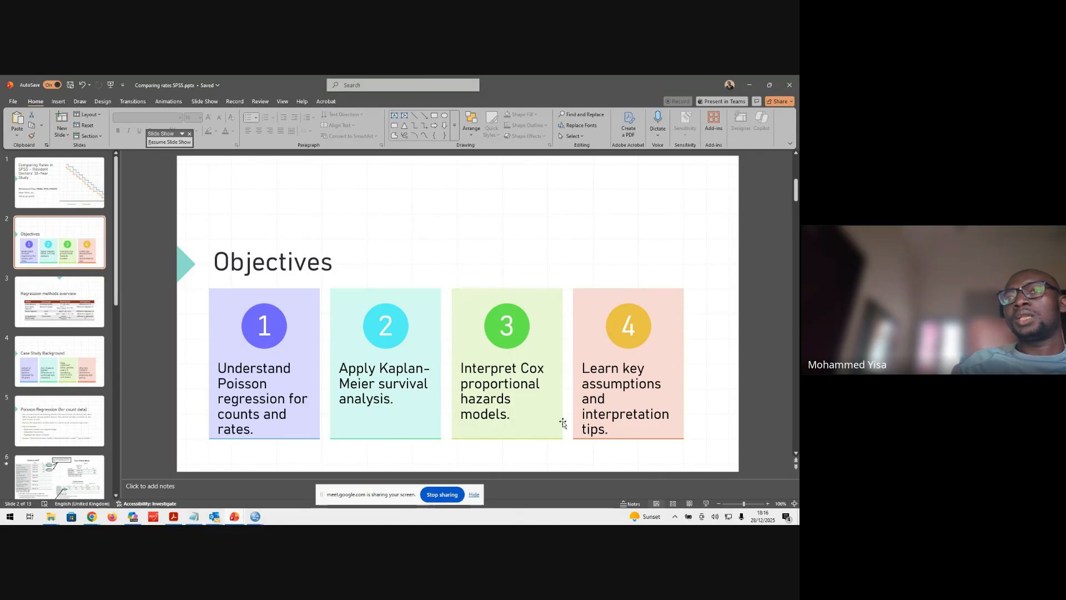
pyautogui.click(748, 85)
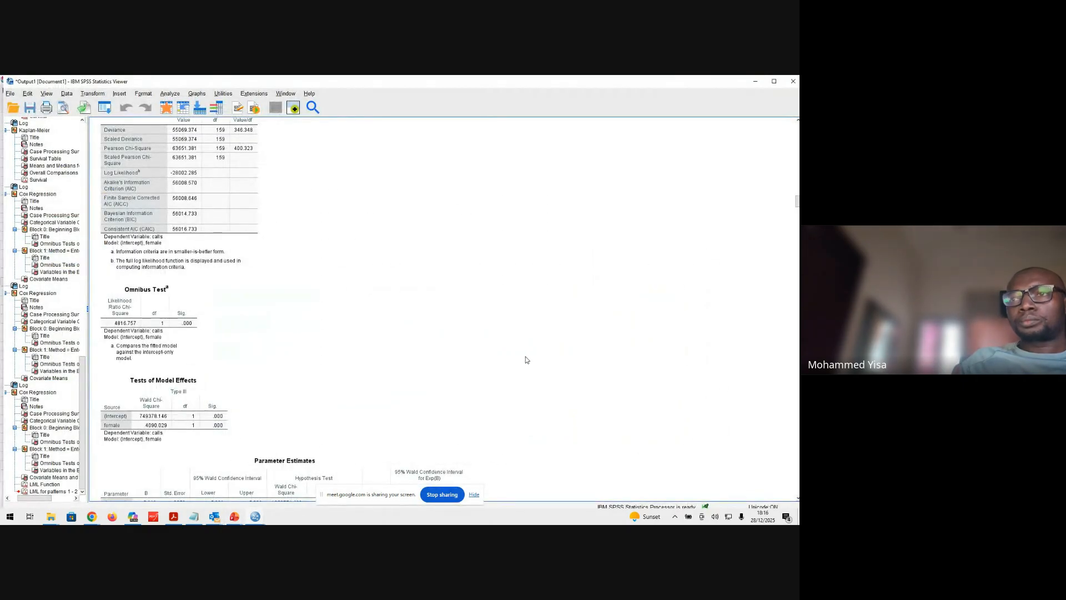
pyautogui.scroll(5, 526, 360)
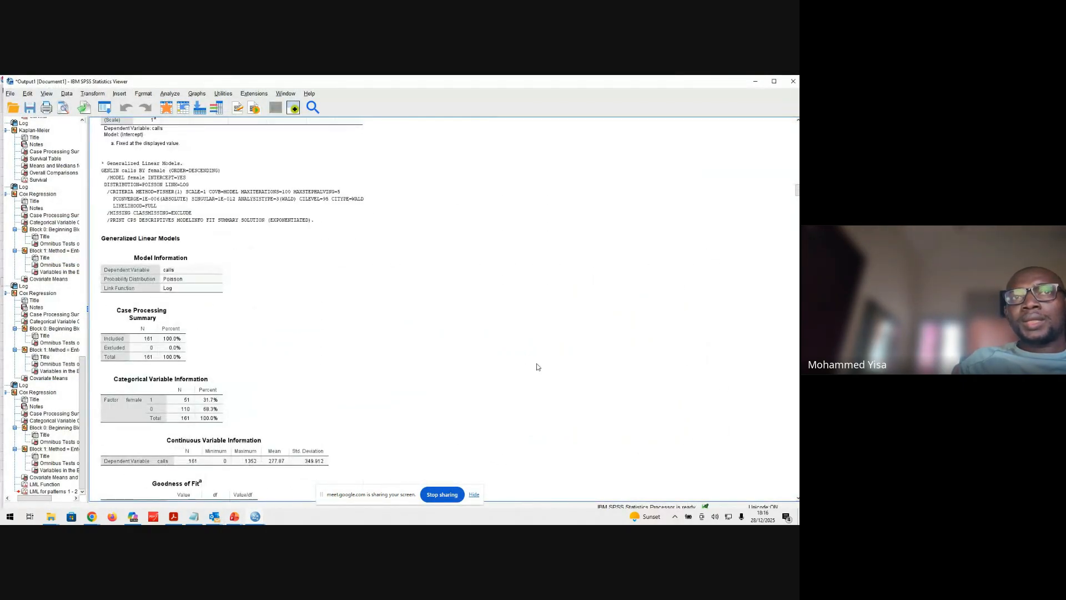